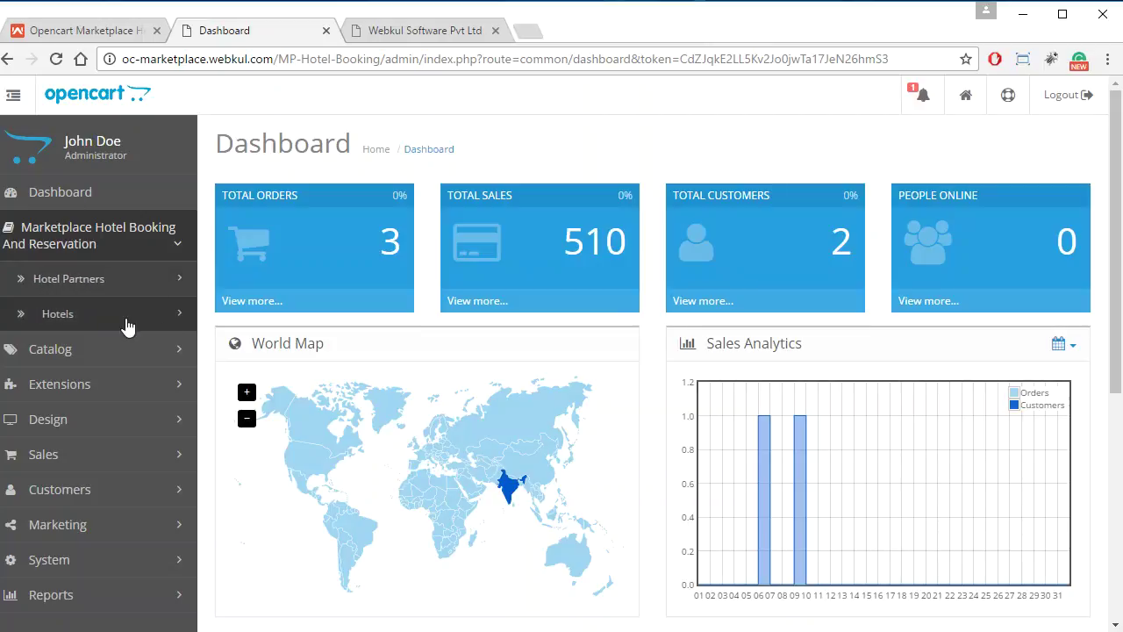
- Expand Hotels under Marketplace Hotel Booking and Reservation and open the Hotels list
left_click(175, 316)
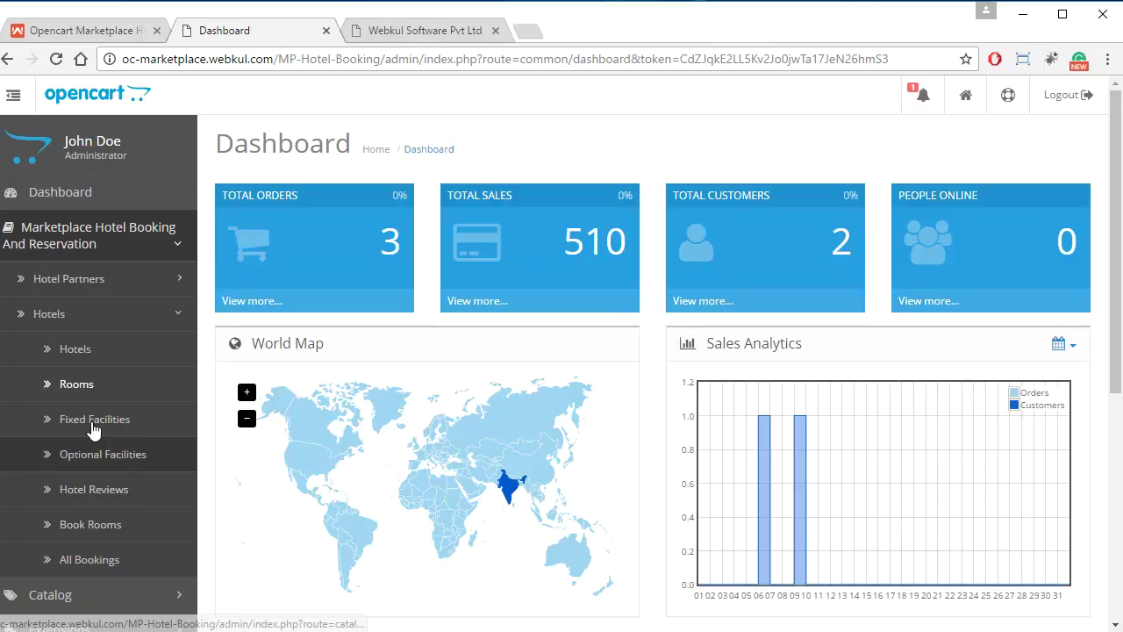
left_click(92, 356)
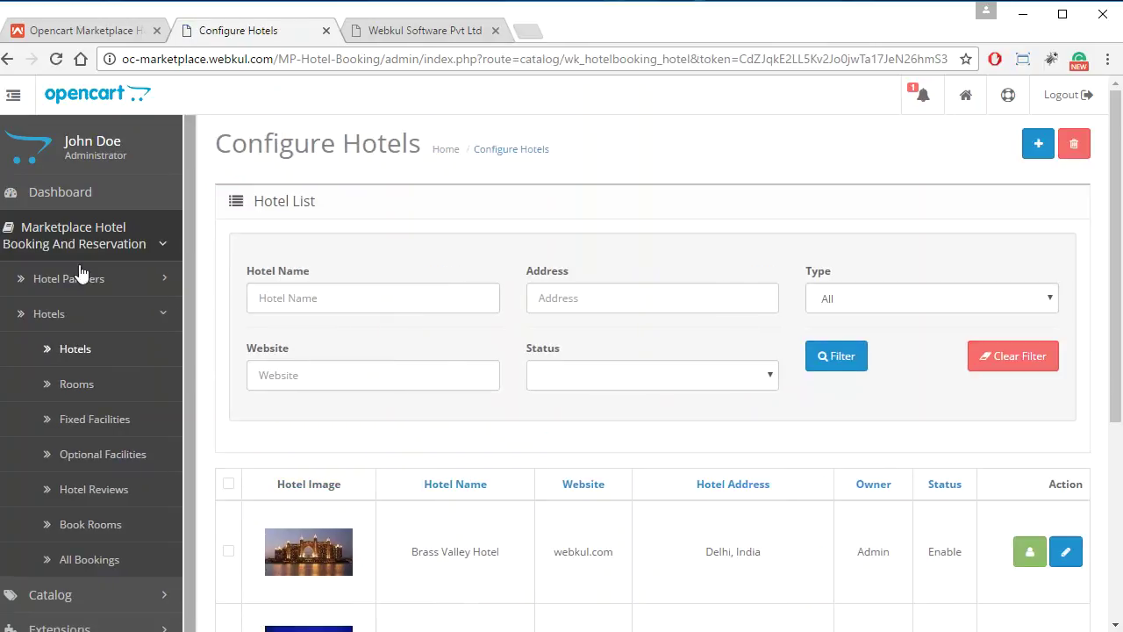
- Collapse the sidebar and review the three hotels: Brass Valley, Starlight Resort & Spa, Iceberg
left_click(14, 95)
scroll(474, 507, "down", 4)
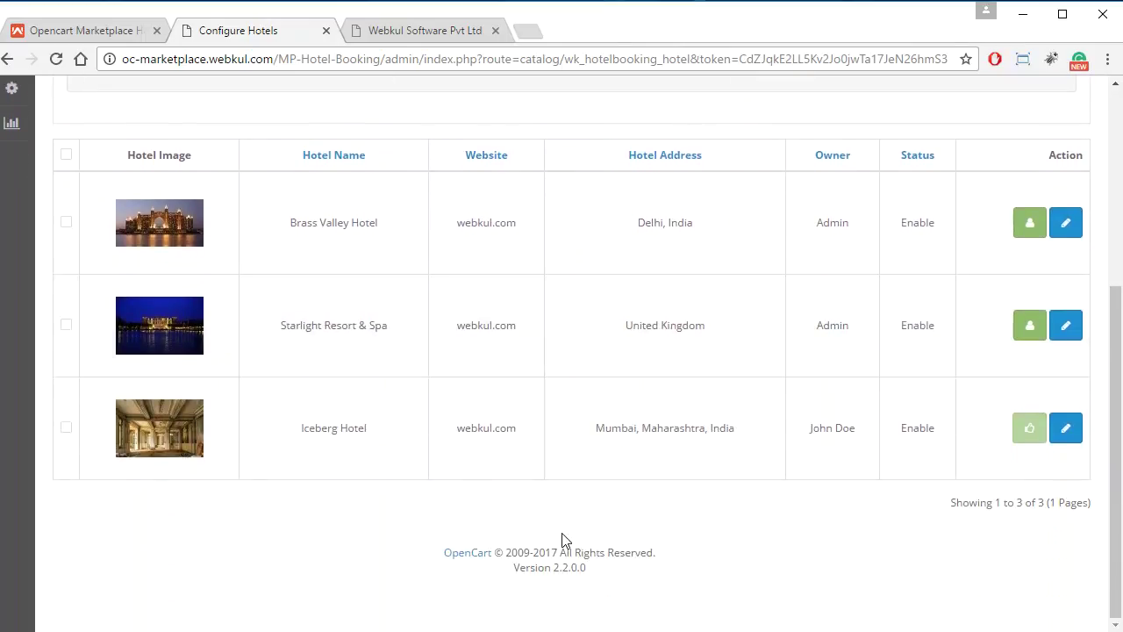
scroll(565, 540, "up", 1)
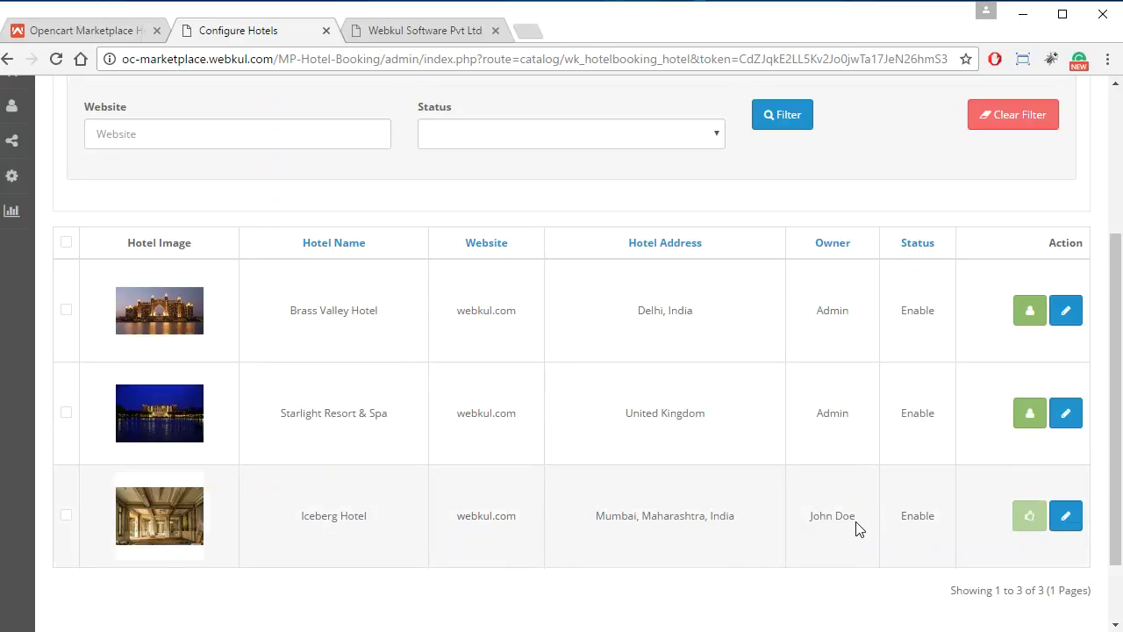
left_click_drag(865, 517, 824, 517)
left_click(845, 516)
scroll(614, 570, "up", 3)
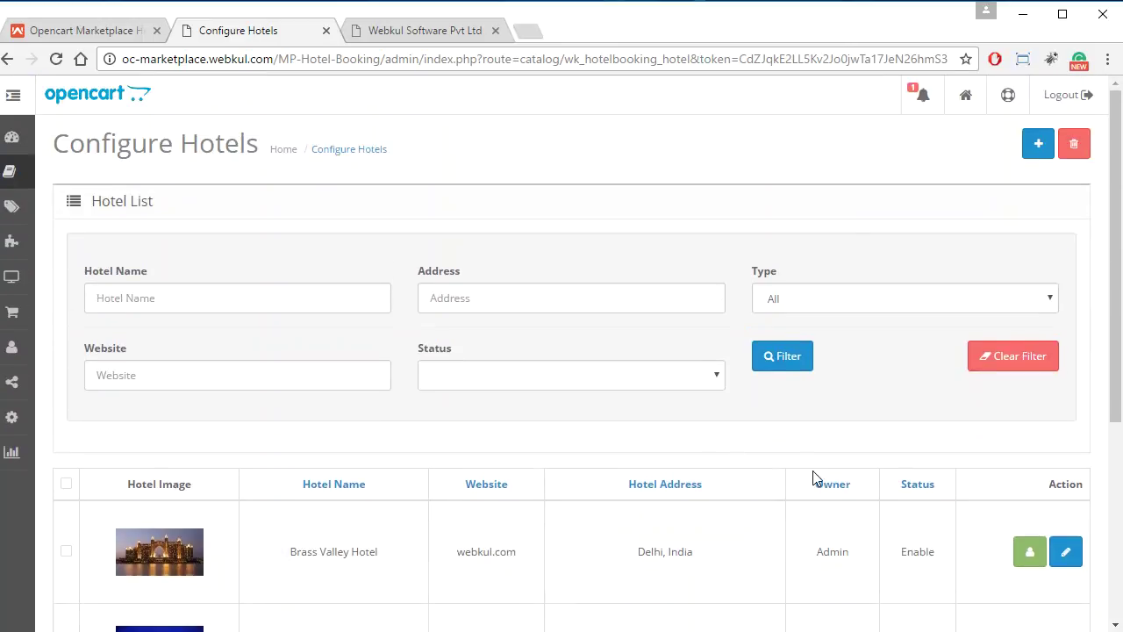
scroll(812, 476, "down", 3)
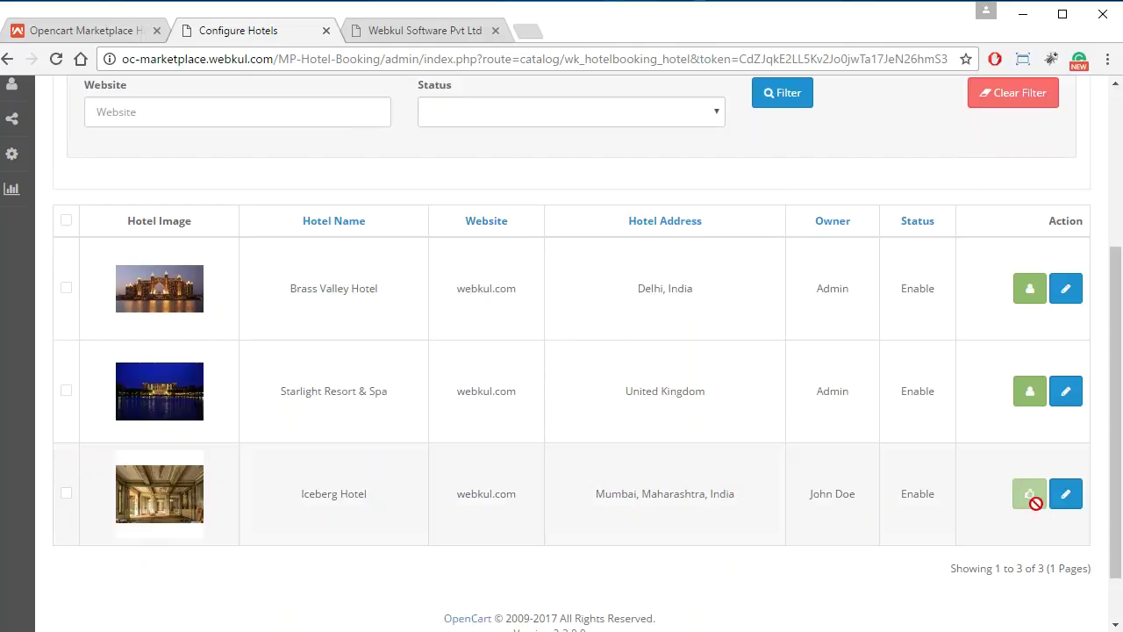
scroll(591, 394, "up", 3)
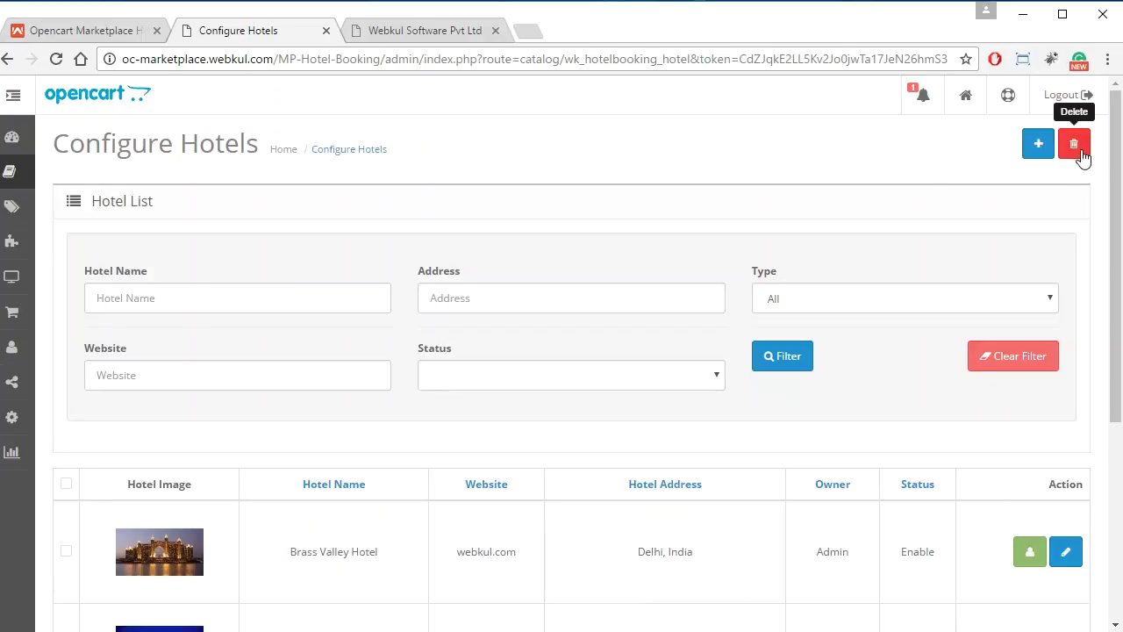
scroll(1035, 298, "down", 1)
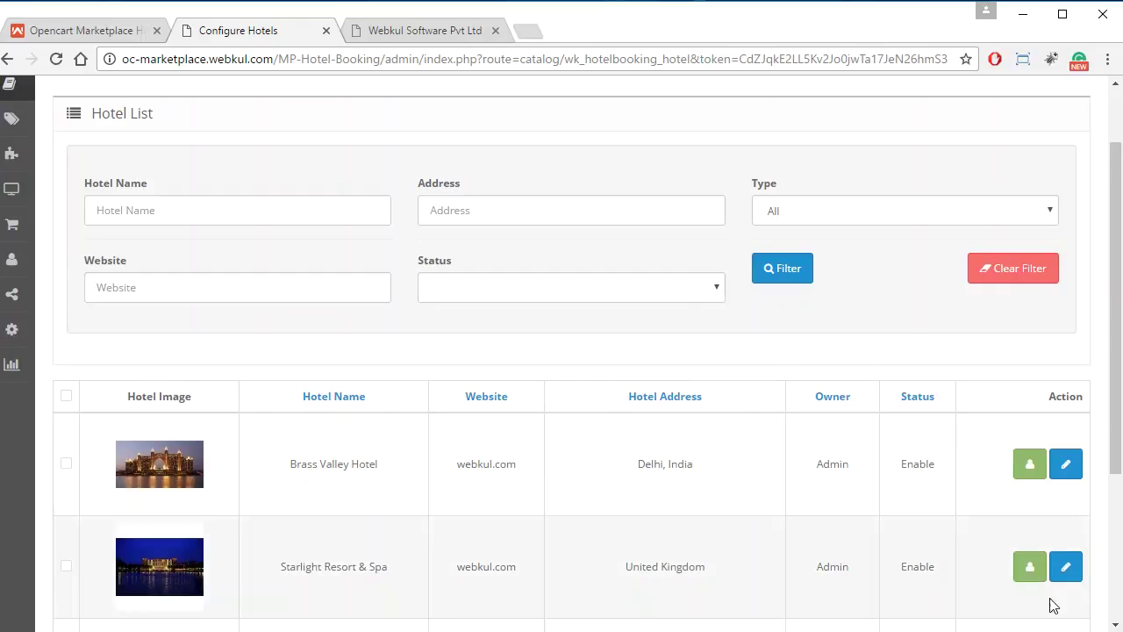
scroll(1044, 571, "down", 1)
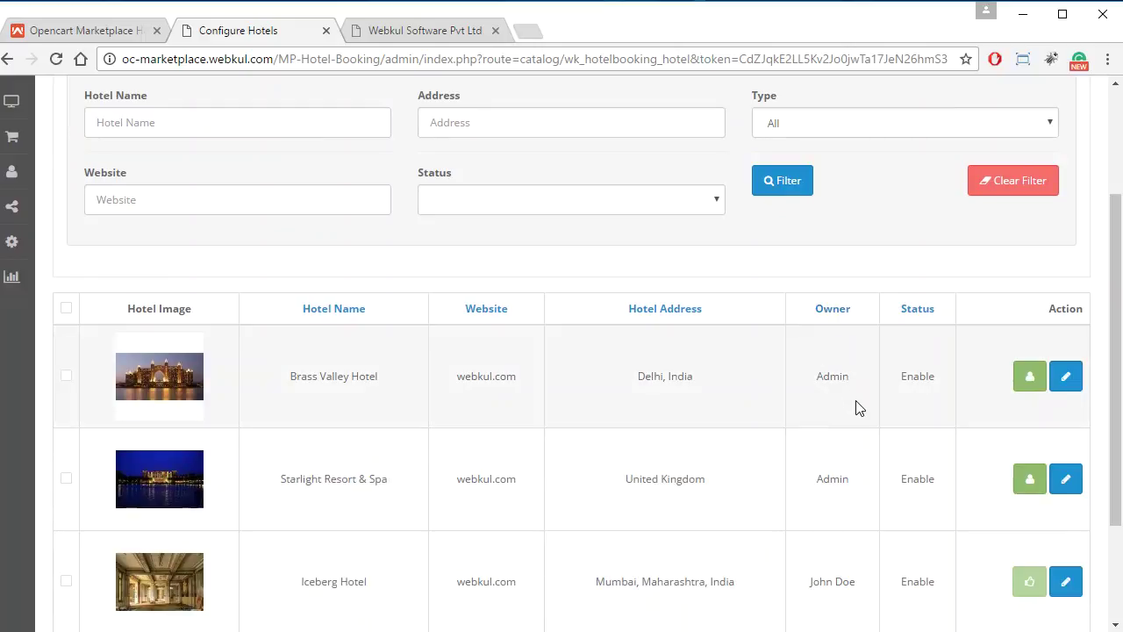
scroll(956, 540, "down", 2)
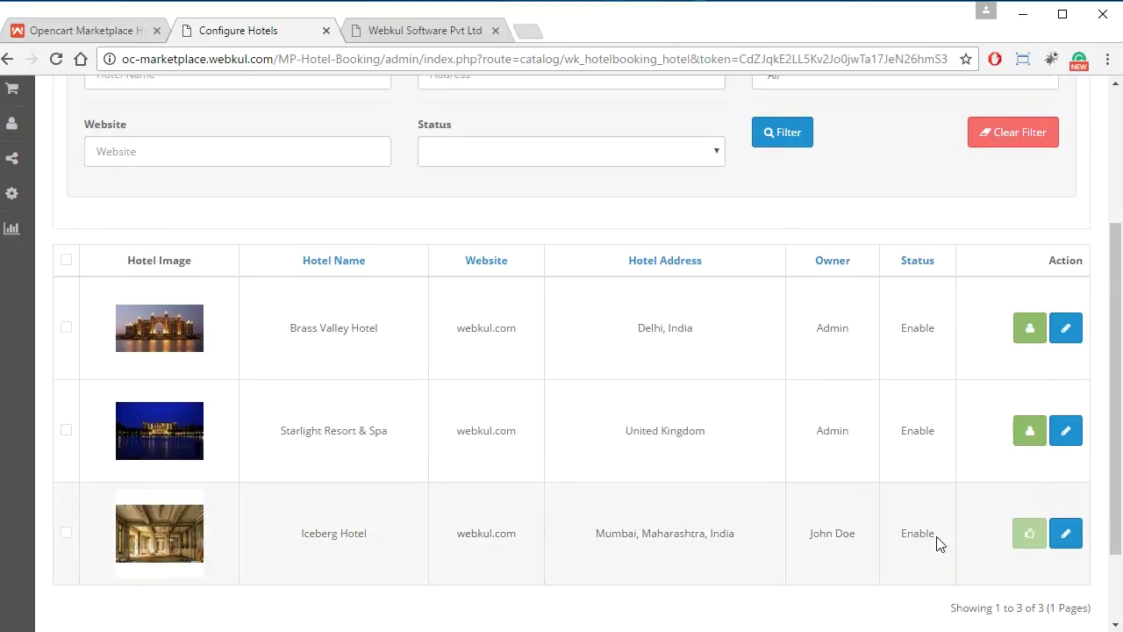
left_click(1070, 515)
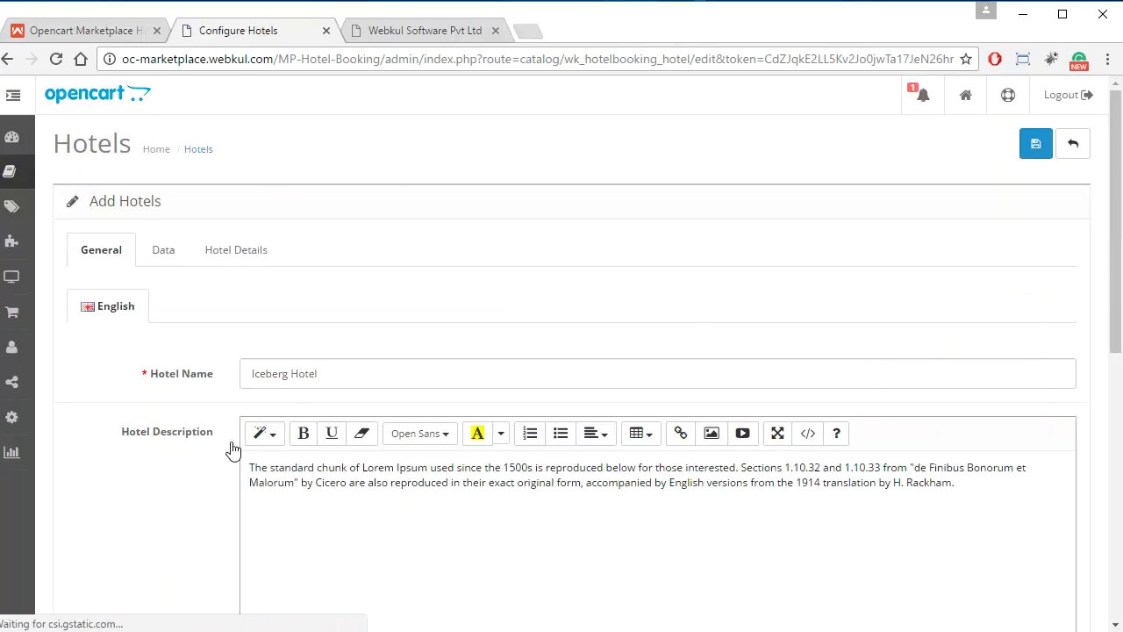
scroll(142, 462, "down", 6)
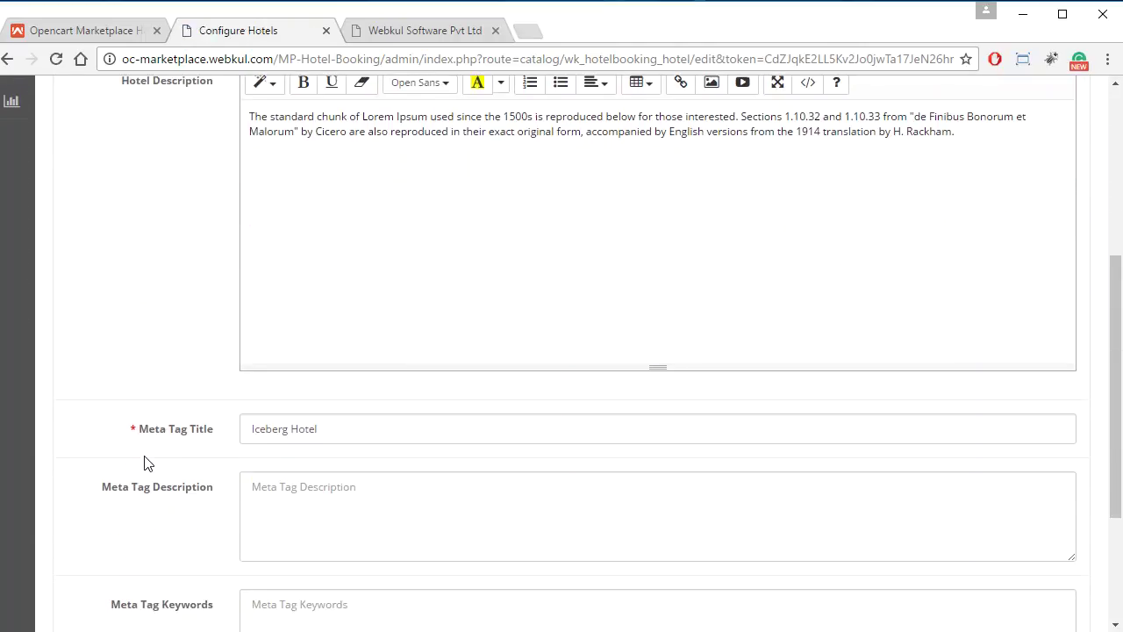
scroll(146, 462, "up", 6)
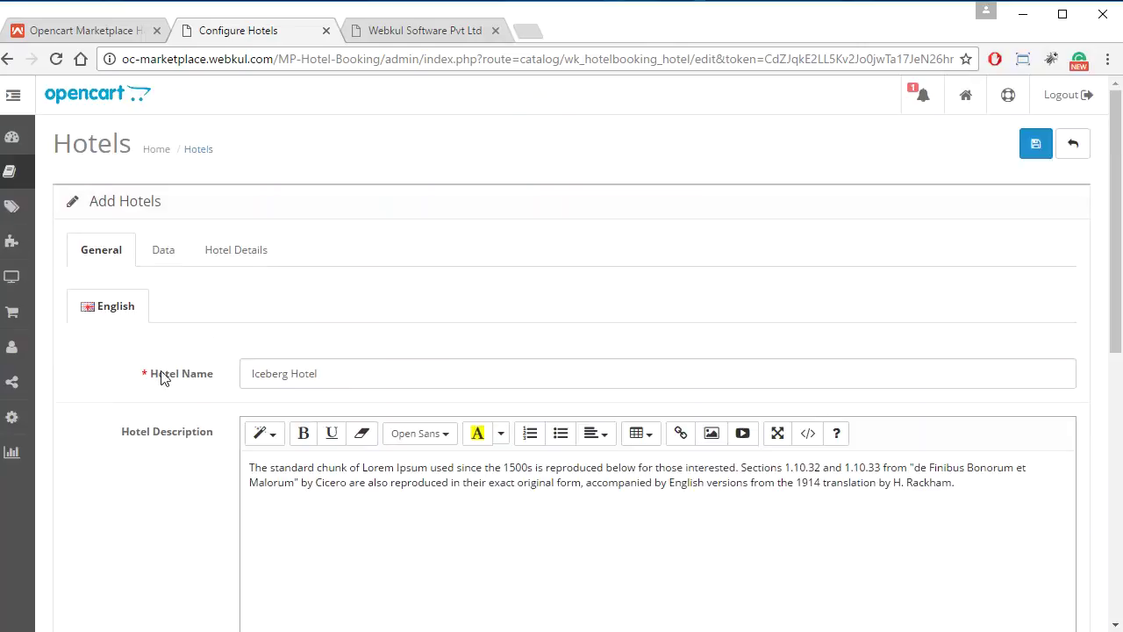
left_click(165, 253)
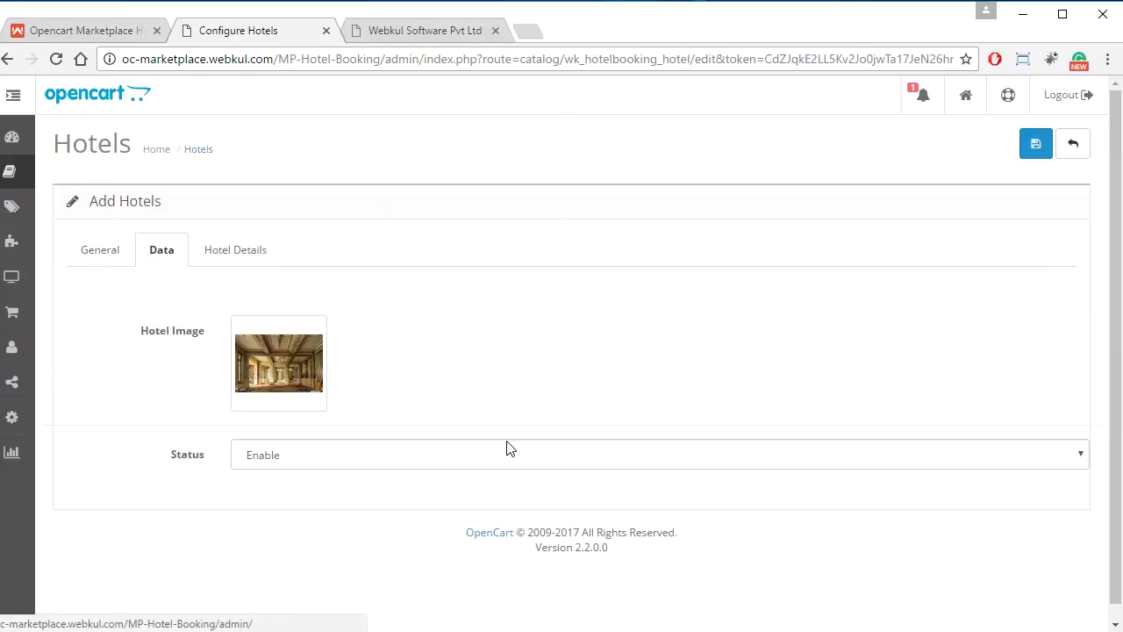
left_click(543, 458)
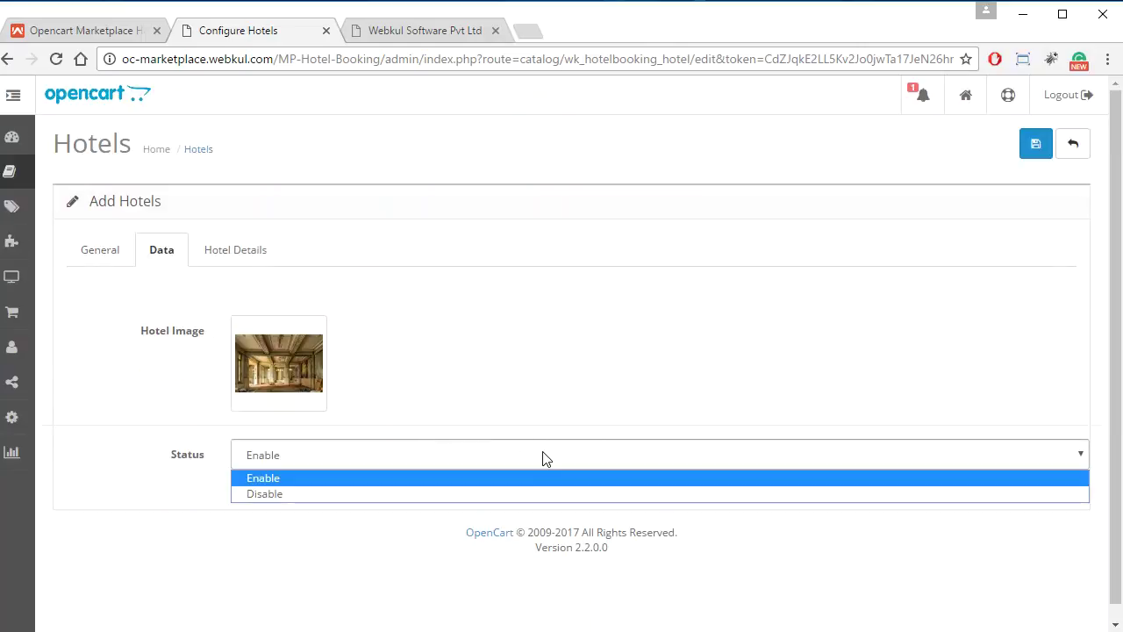
left_click(498, 410)
left_click(509, 456)
left_click(509, 456)
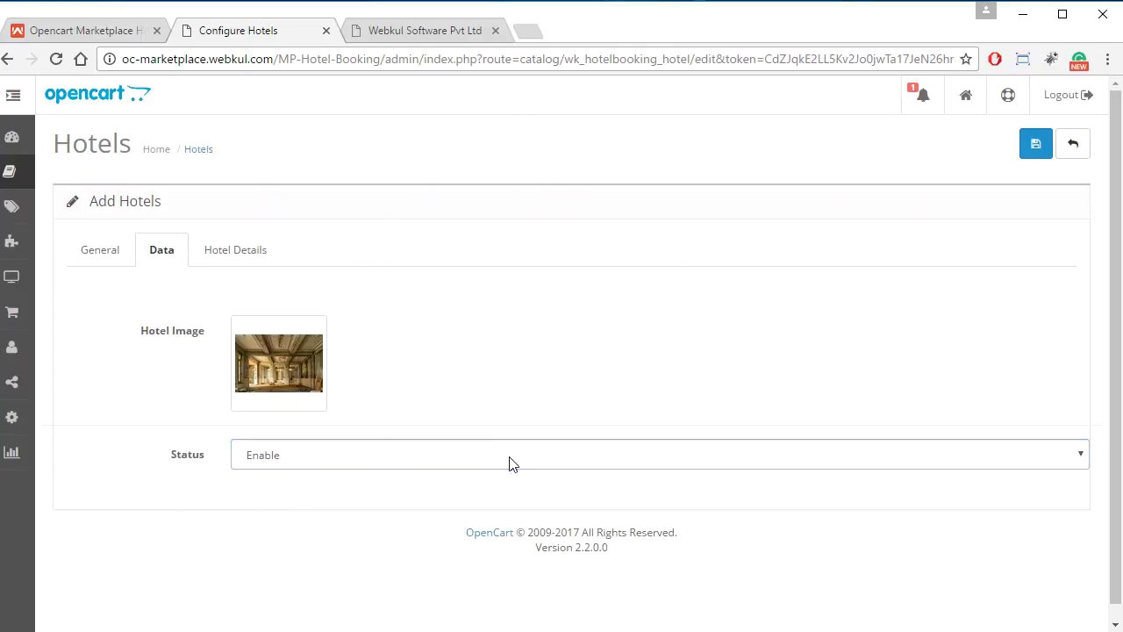
left_click(235, 254)
scroll(351, 395, "down", 3)
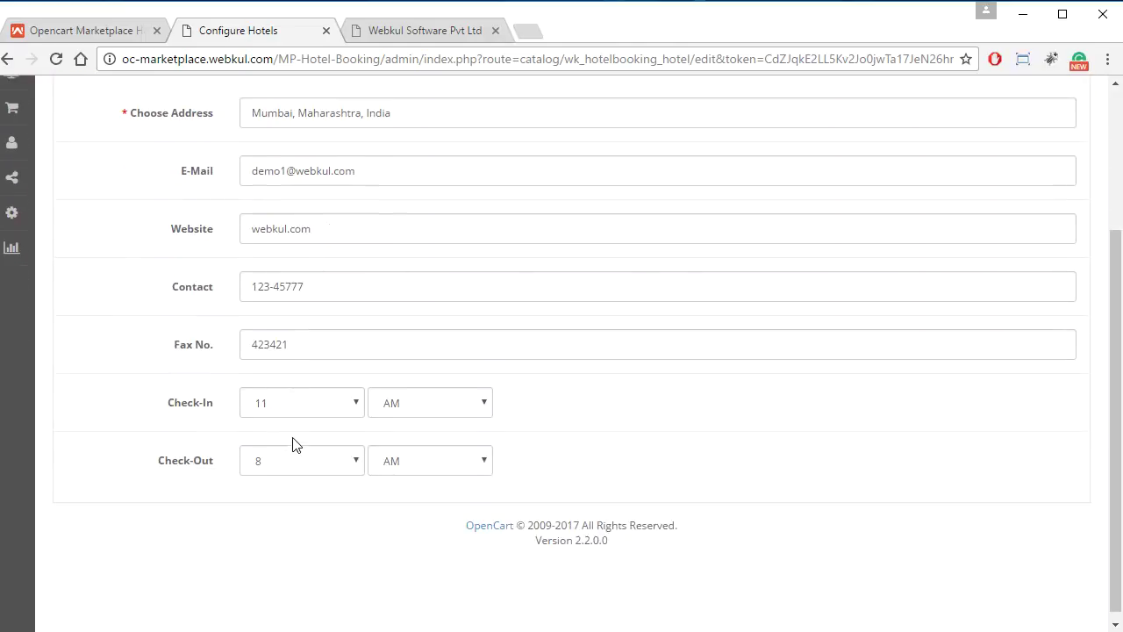
scroll(444, 462, "up", 3)
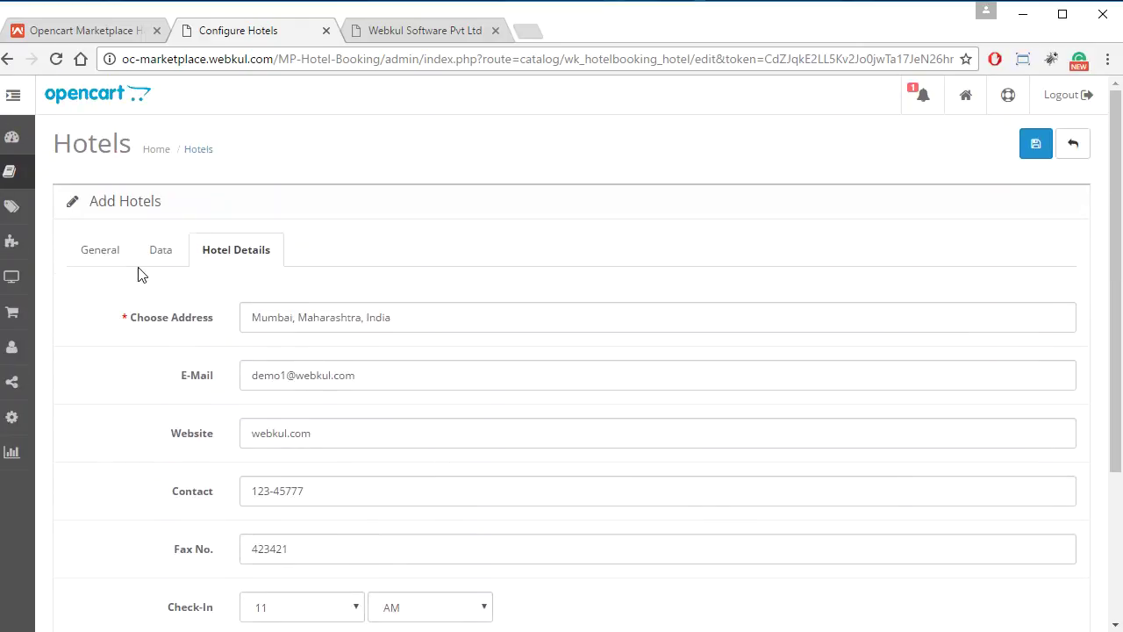
left_click(98, 256)
scroll(413, 456, "down", 6)
scroll(463, 468, "up", 5)
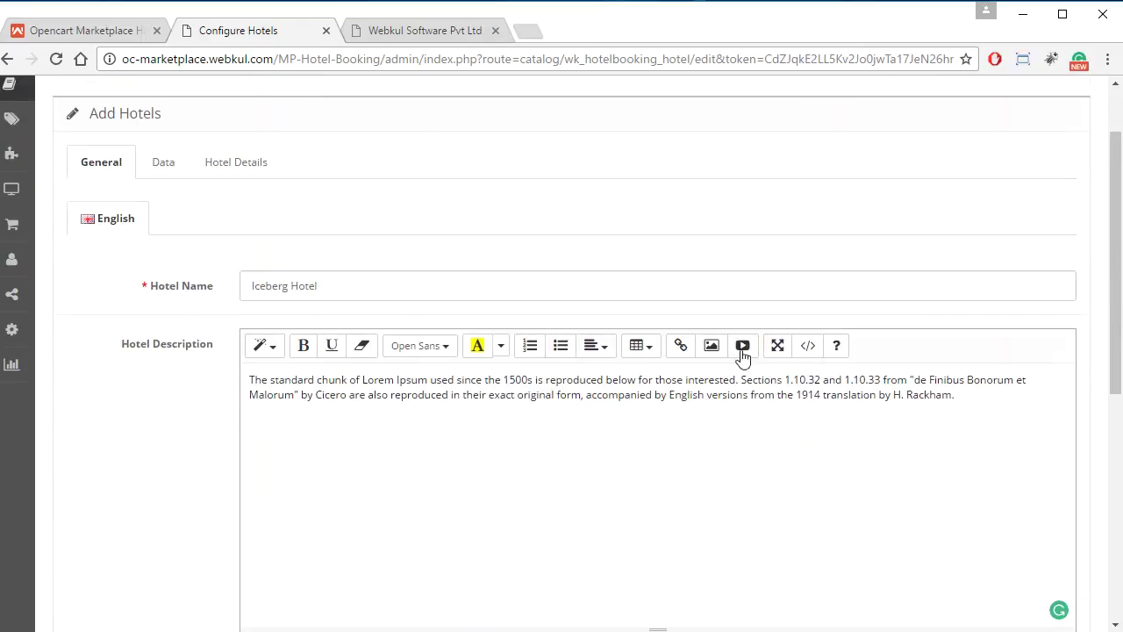
scroll(742, 356, "up", 1)
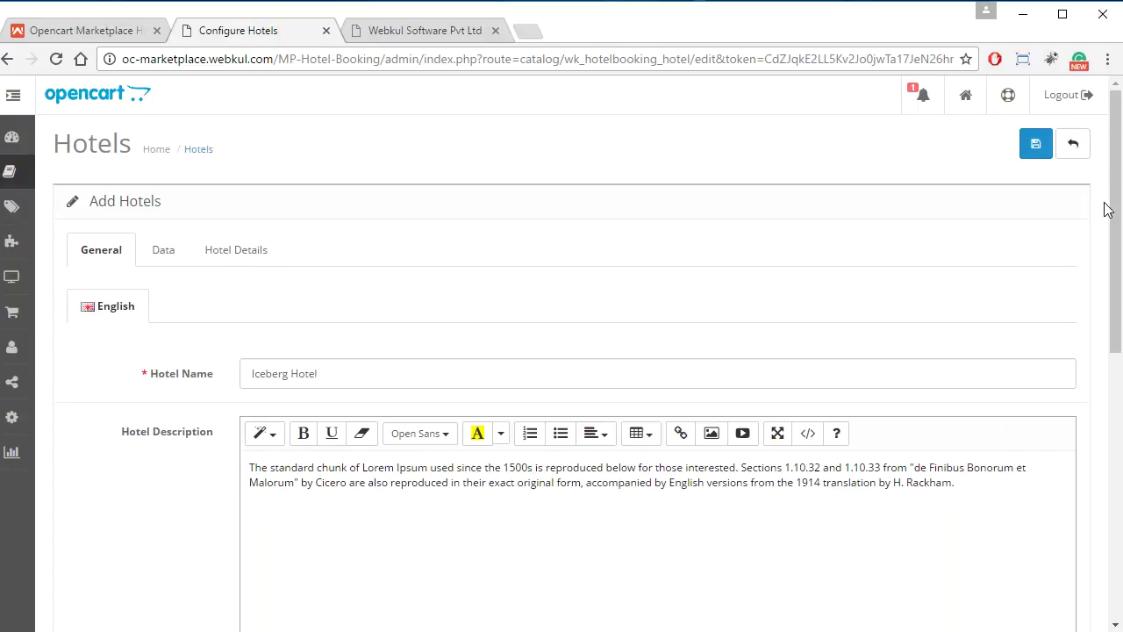
left_click(1073, 145)
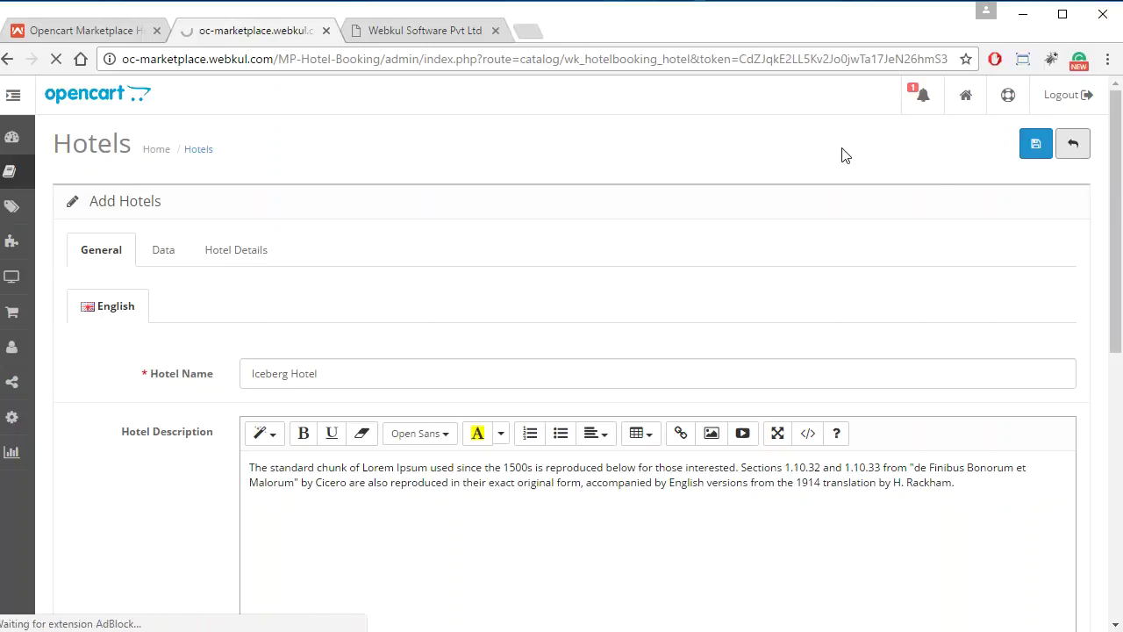
scroll(710, 471, "down", 4)
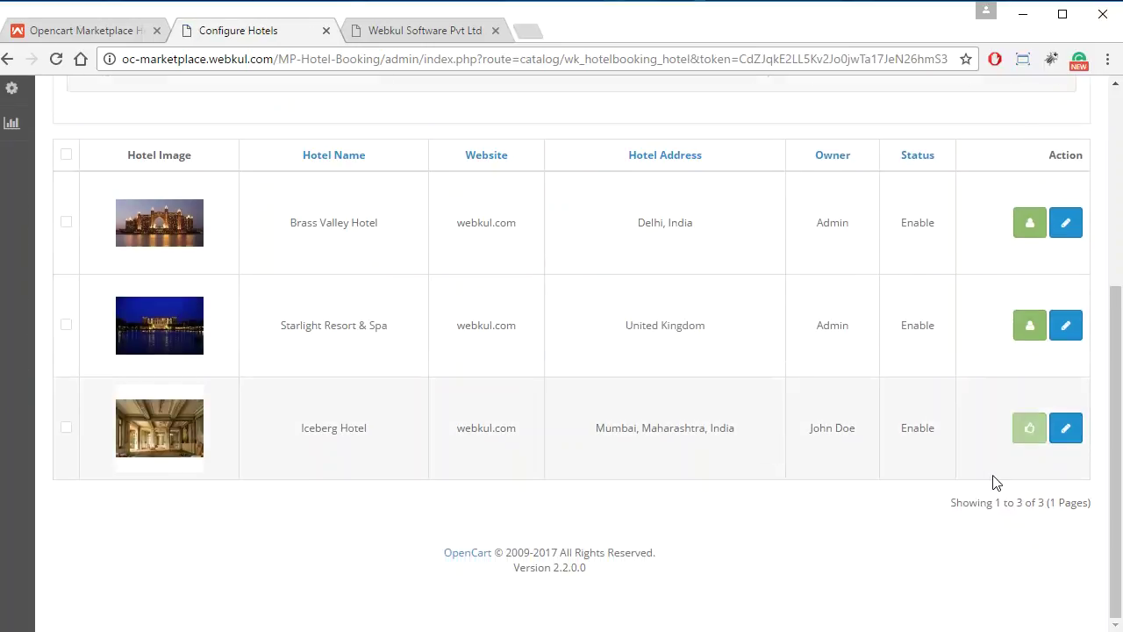
scroll(995, 481, "up", 4)
- Start a new hotel and check its Data tab, leaving status at Enable
left_click(1039, 145)
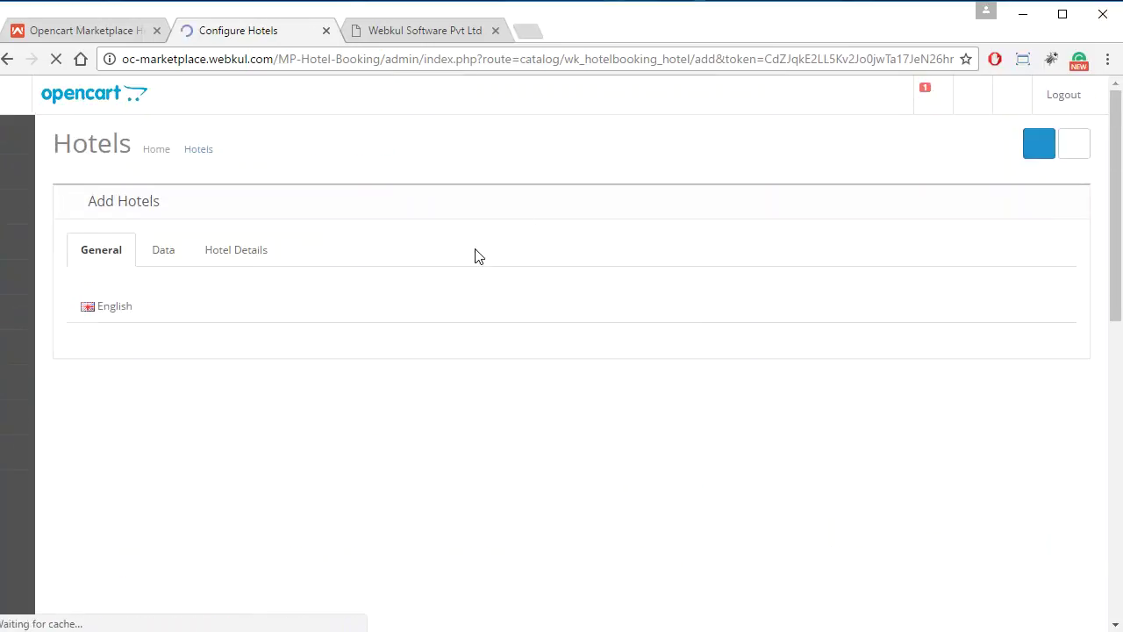
scroll(368, 406, "down", 5)
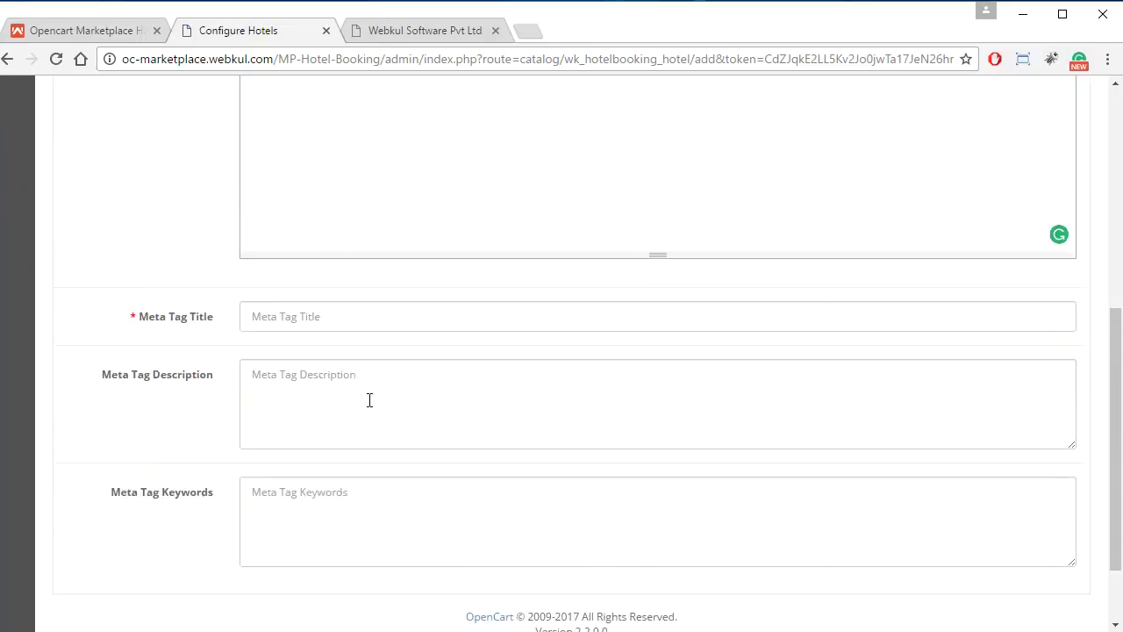
scroll(368, 401, "up", 5)
scroll(392, 521, "down", 4)
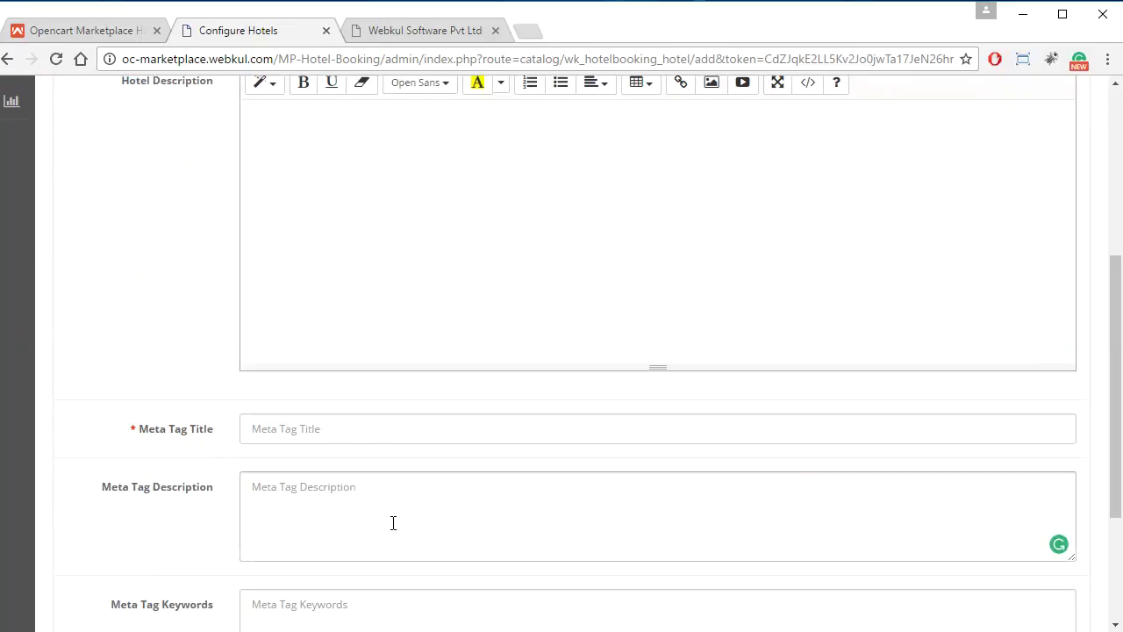
scroll(256, 443, "down", 2)
scroll(258, 451, "up", 6)
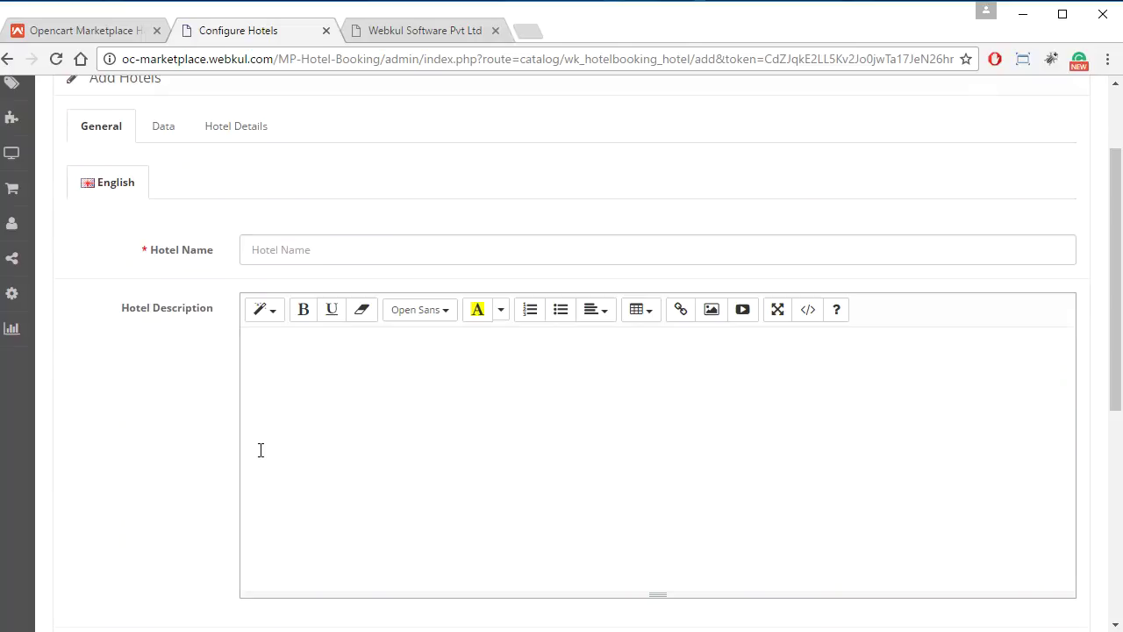
left_click(174, 258)
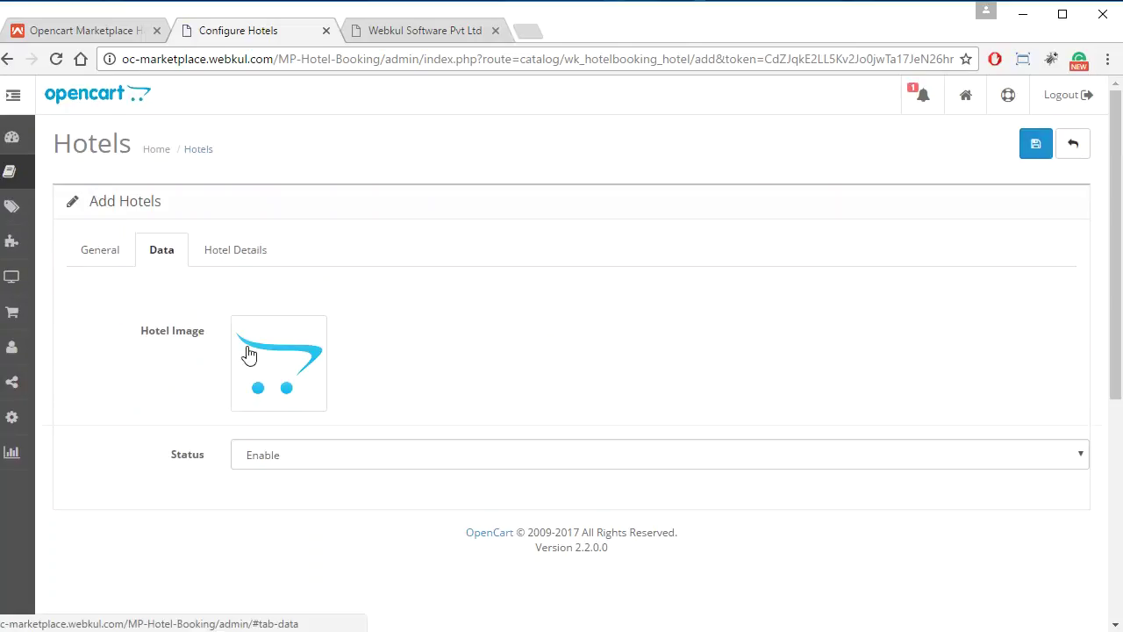
left_click(335, 457)
left_click(335, 457)
left_click(335, 458)
left_click(336, 457)
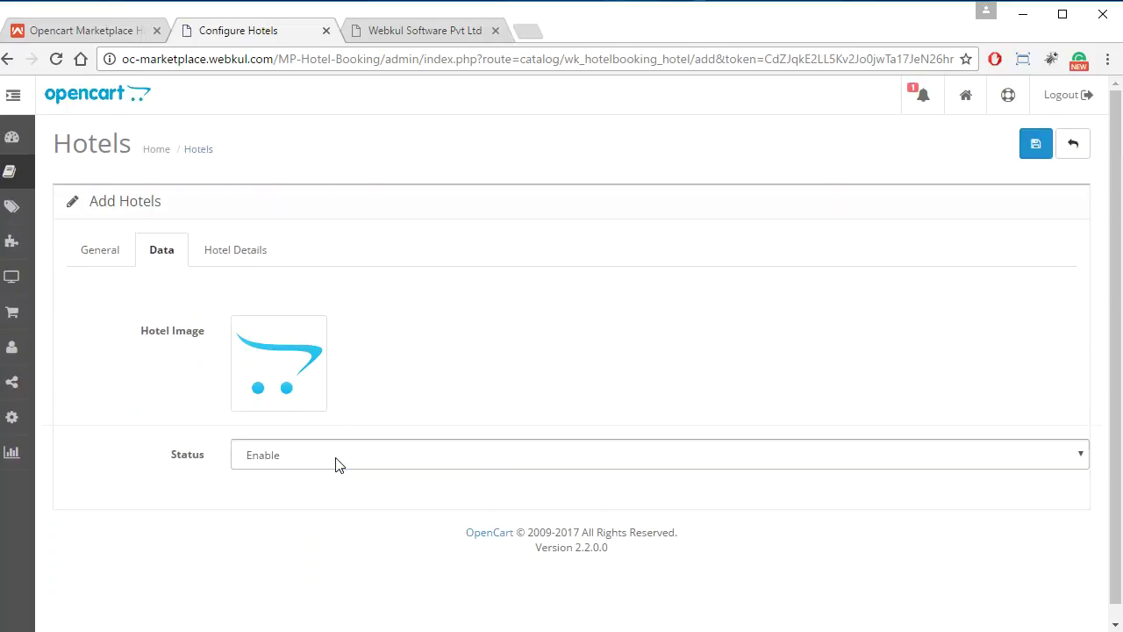
- Review the Hotel Details address and contact fields, then cancel back to the hotel list
left_click(230, 258)
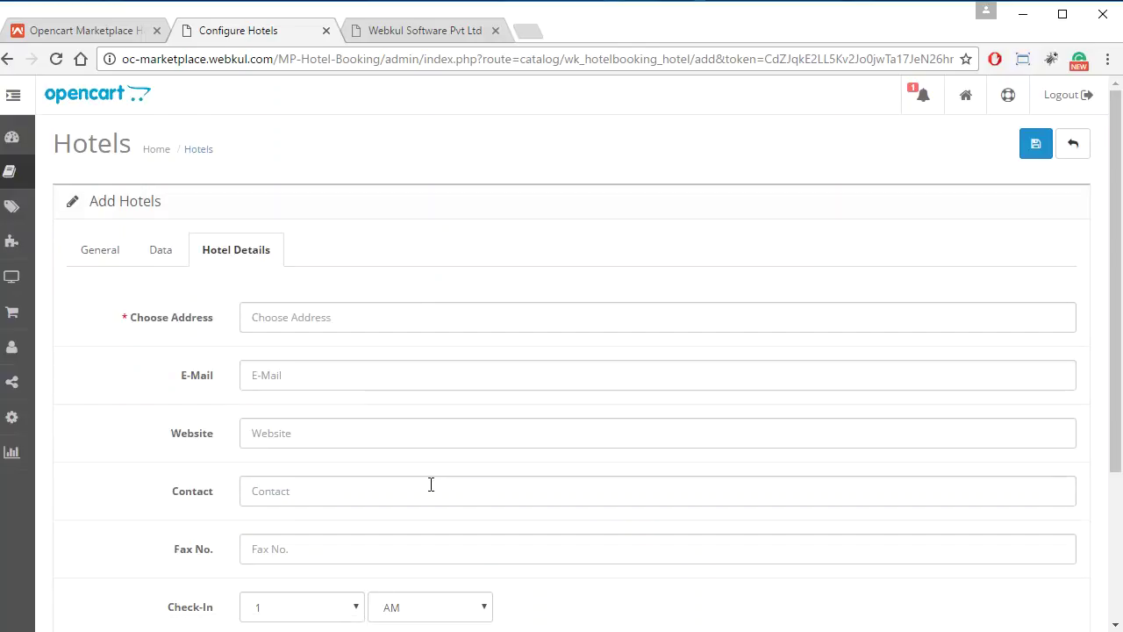
scroll(337, 474, "down", 1)
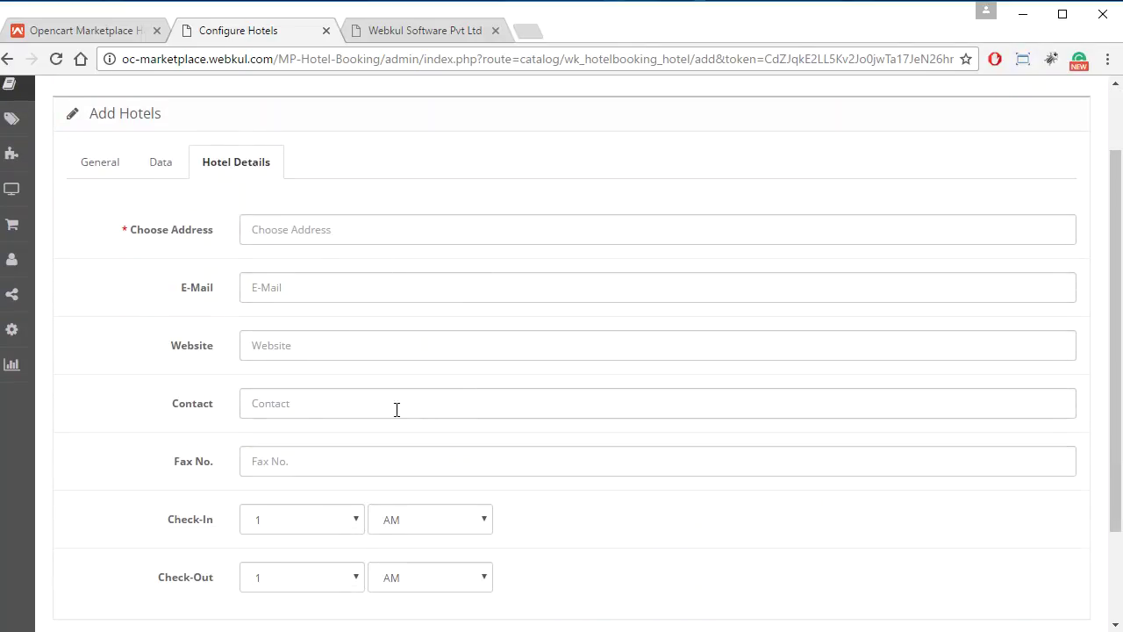
scroll(272, 420, "down", 1)
scroll(271, 420, "down", 1)
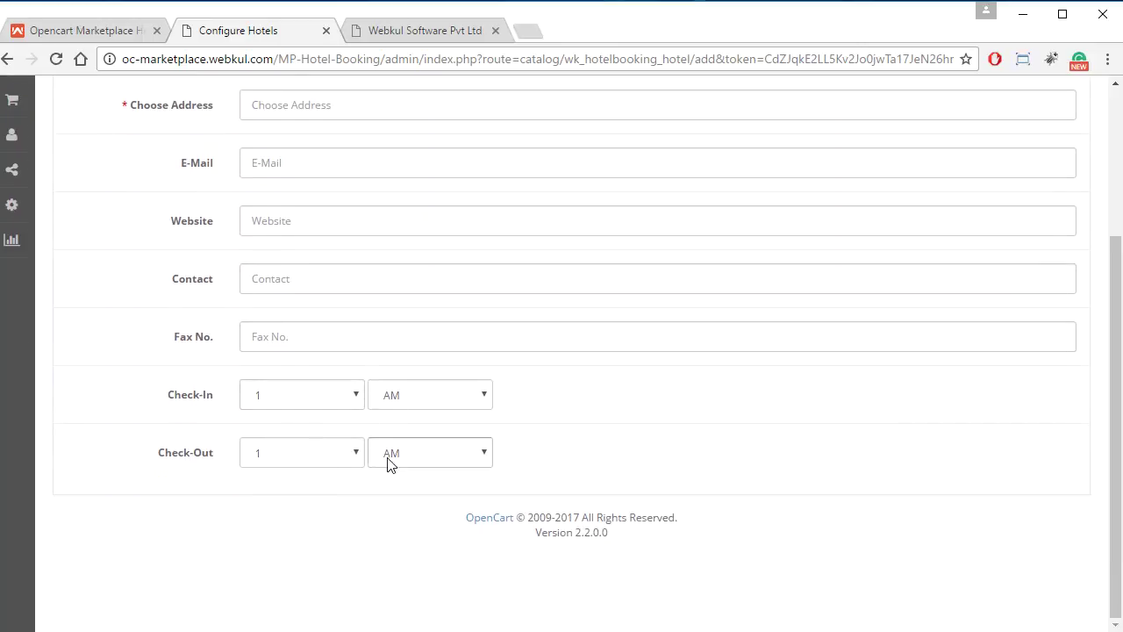
scroll(787, 457, "up", 3)
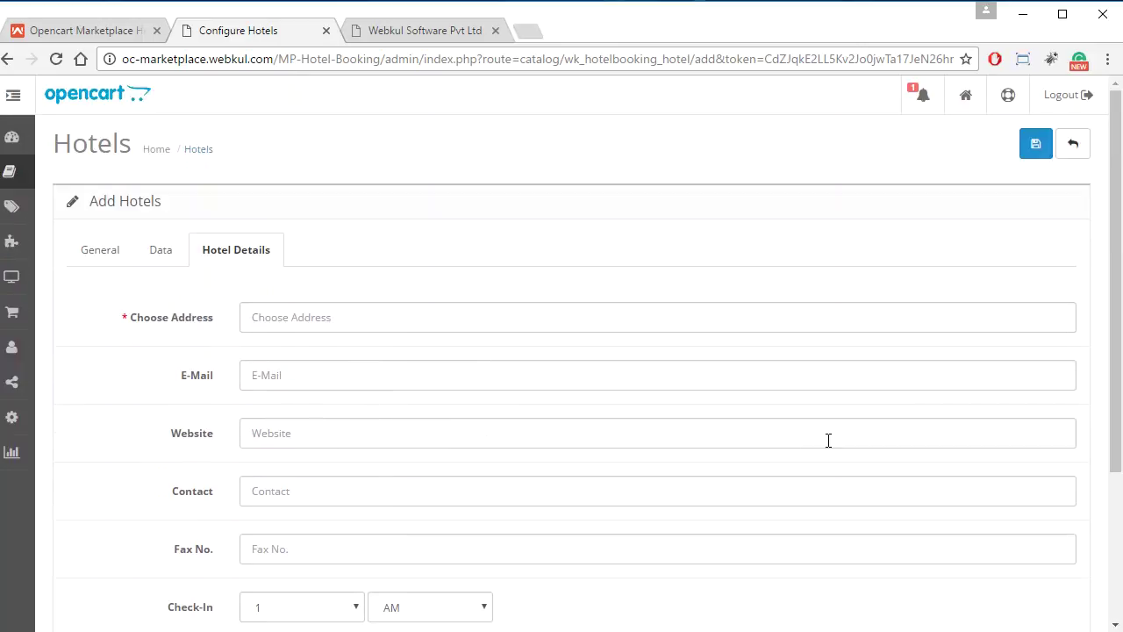
left_click(1064, 151)
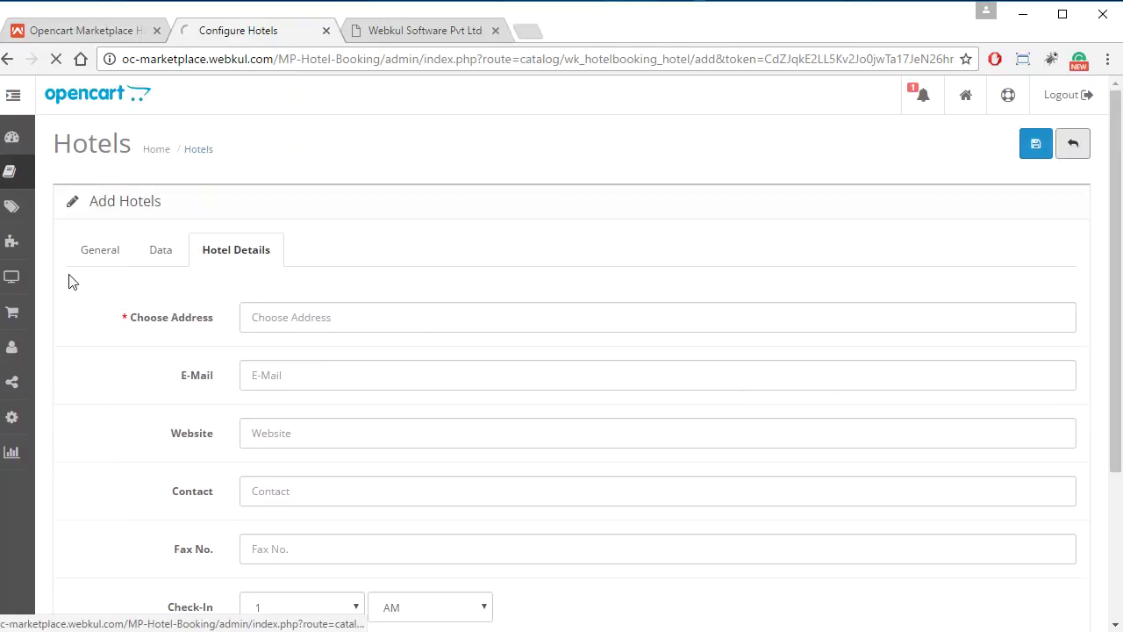
scroll(596, 417, "down", 1)
scroll(598, 418, "down", 3)
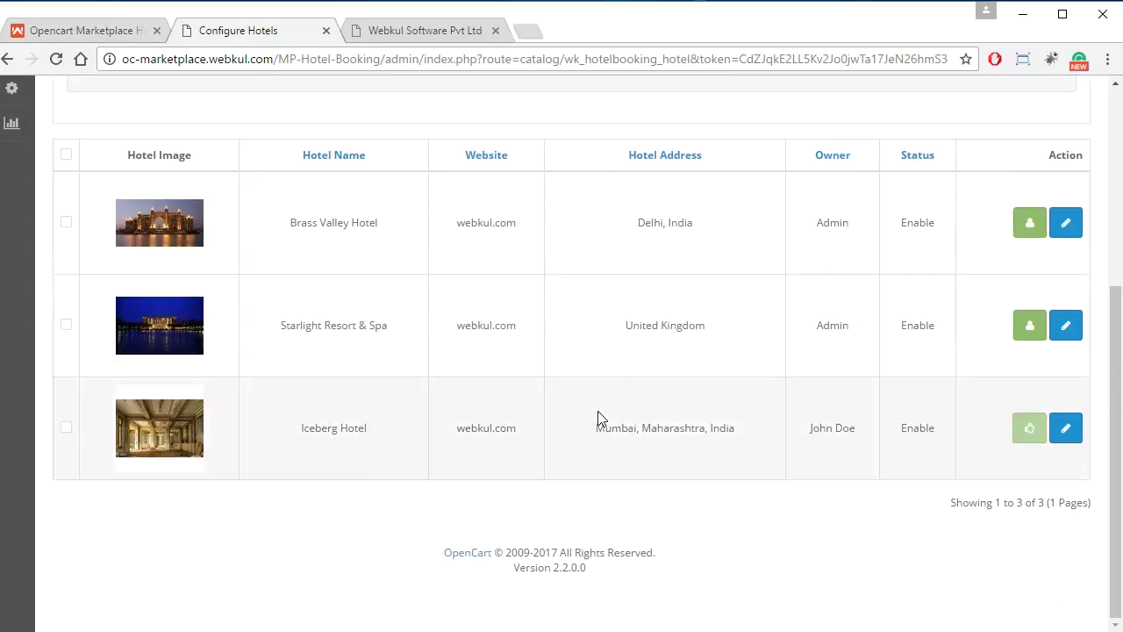
- Go to Hotels > Rooms with the menu collapsed and edit the Luxury Room
scroll(601, 407, "up", 4)
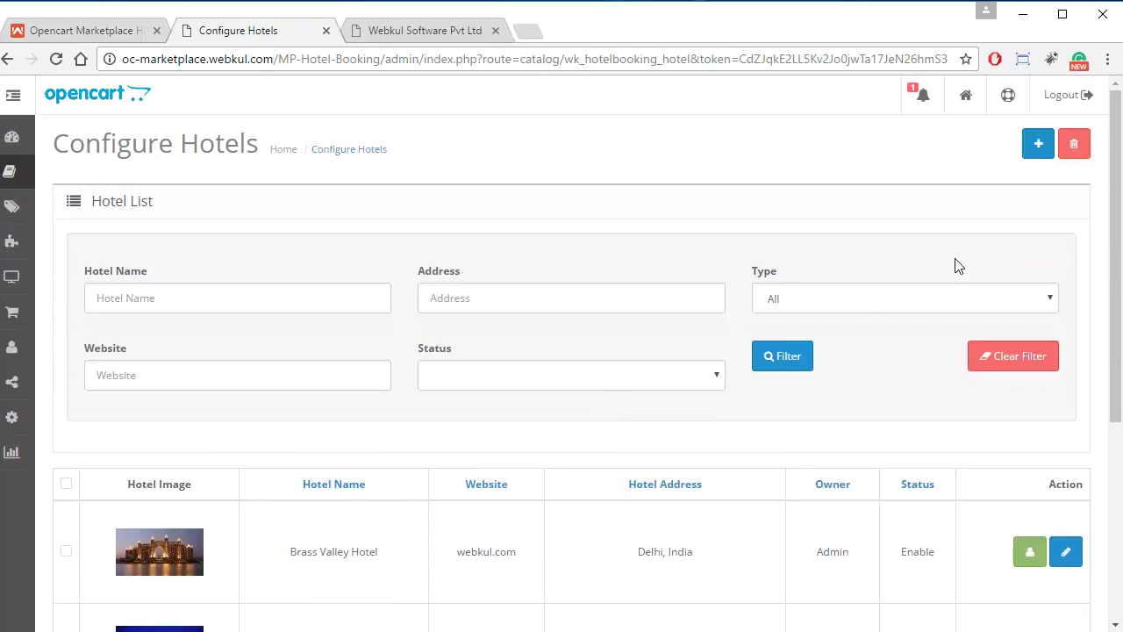
left_click(13, 94)
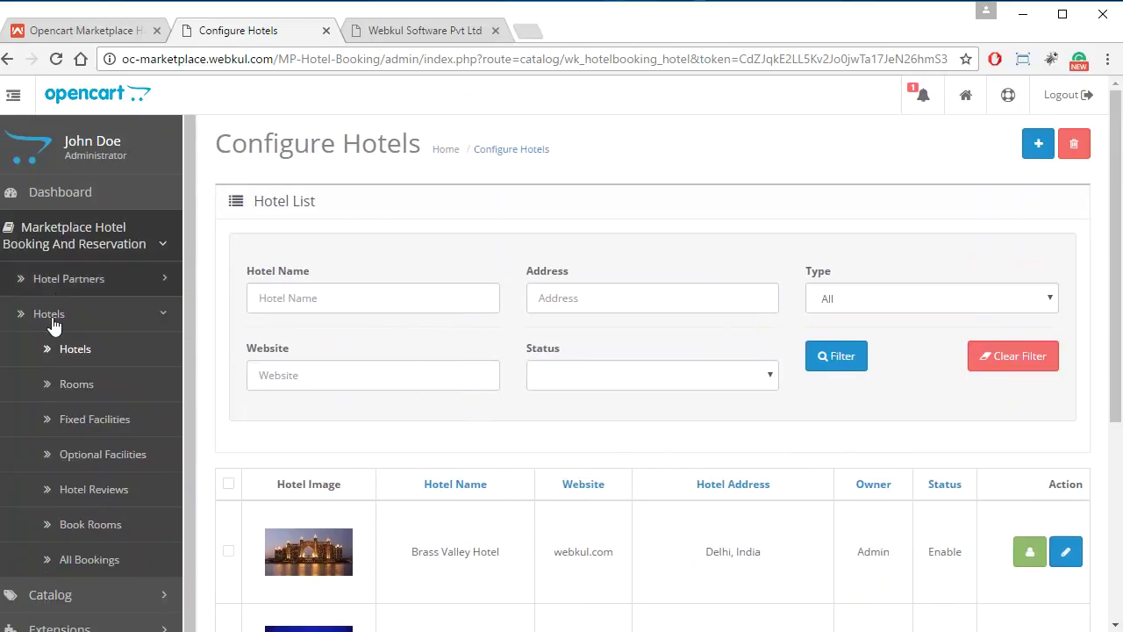
left_click(138, 384)
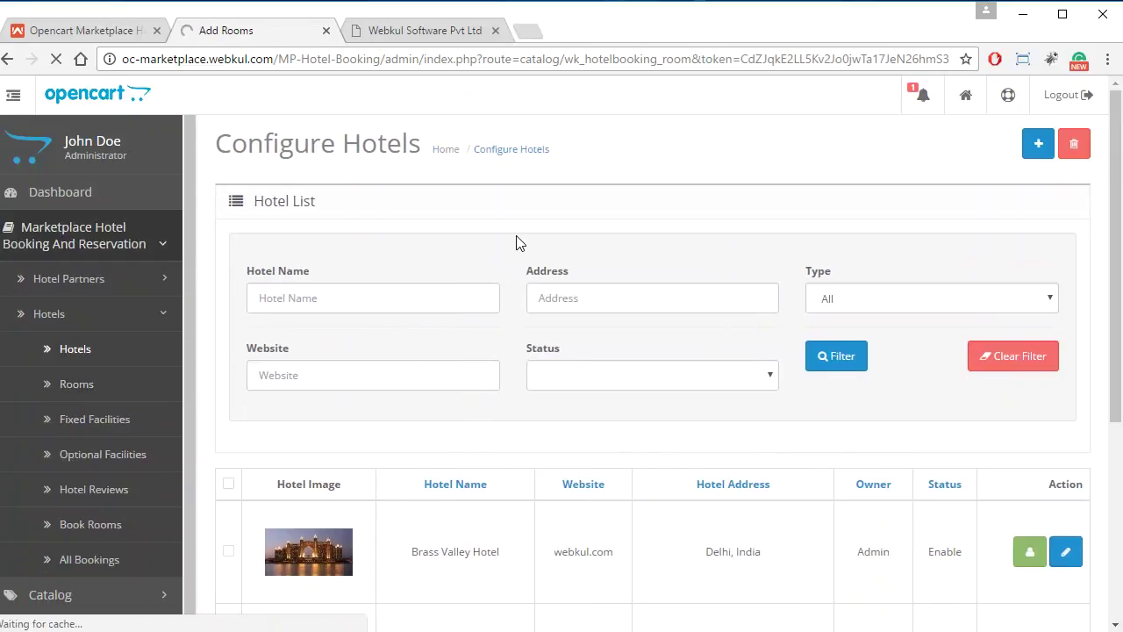
left_click(9, 102)
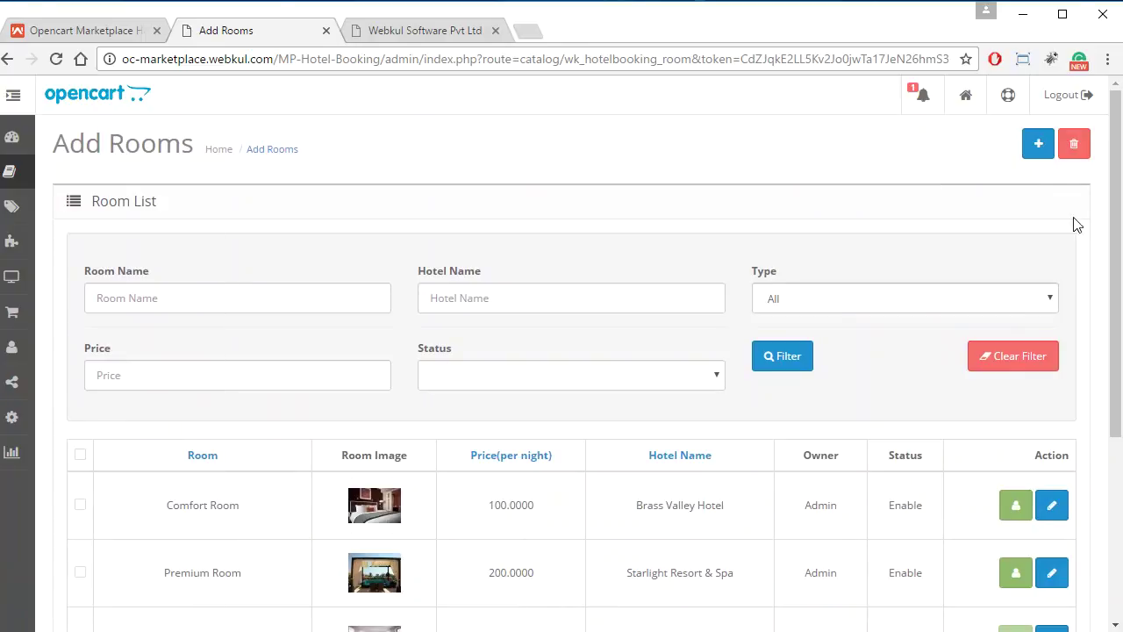
scroll(847, 455, "down", 2)
scroll(987, 504, "up", 2)
scroll(987, 502, "down", 2)
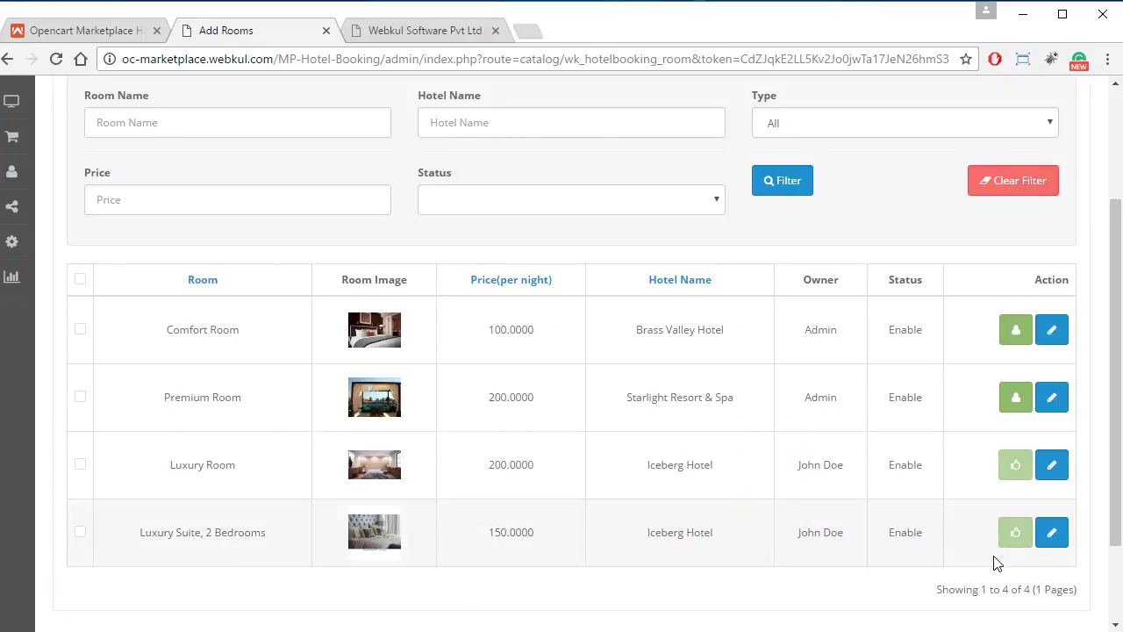
scroll(995, 561, "up", 2)
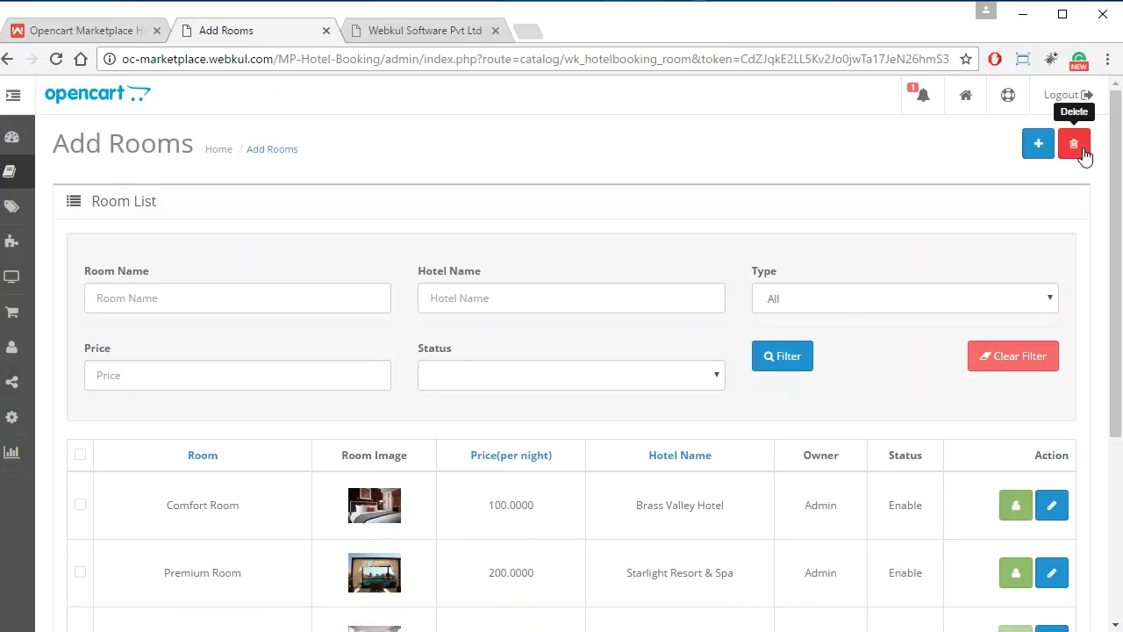
scroll(1065, 459, "down", 2)
left_click(1056, 468)
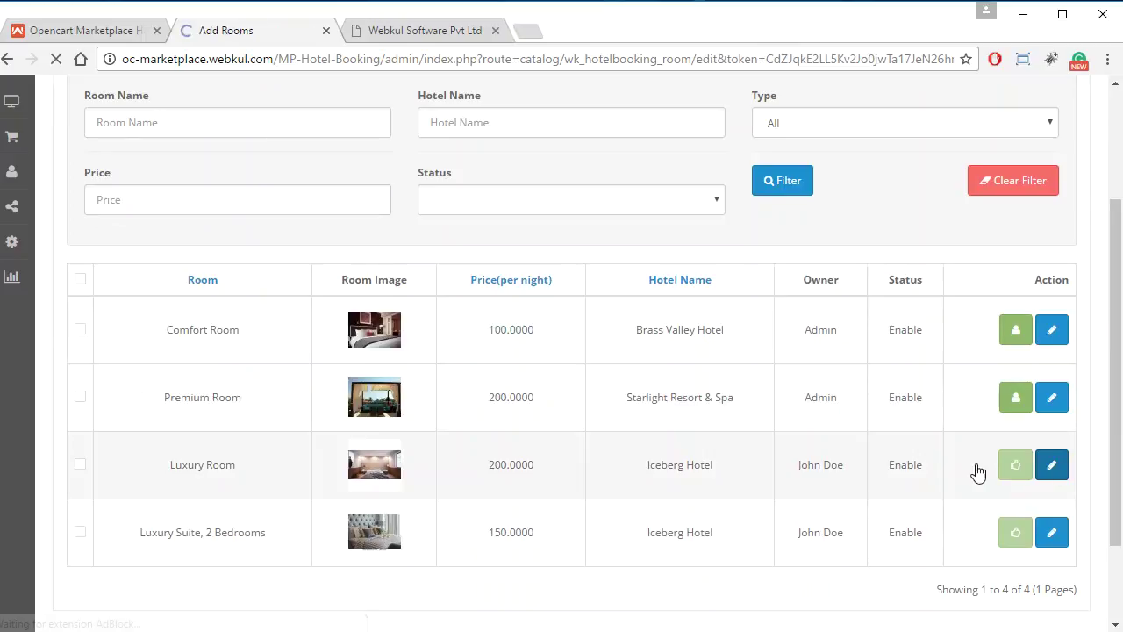
scroll(648, 493, "down", 4)
scroll(648, 494, "up", 5)
- Review the Luxury Room's Data and Hotel tabs
left_click(160, 253)
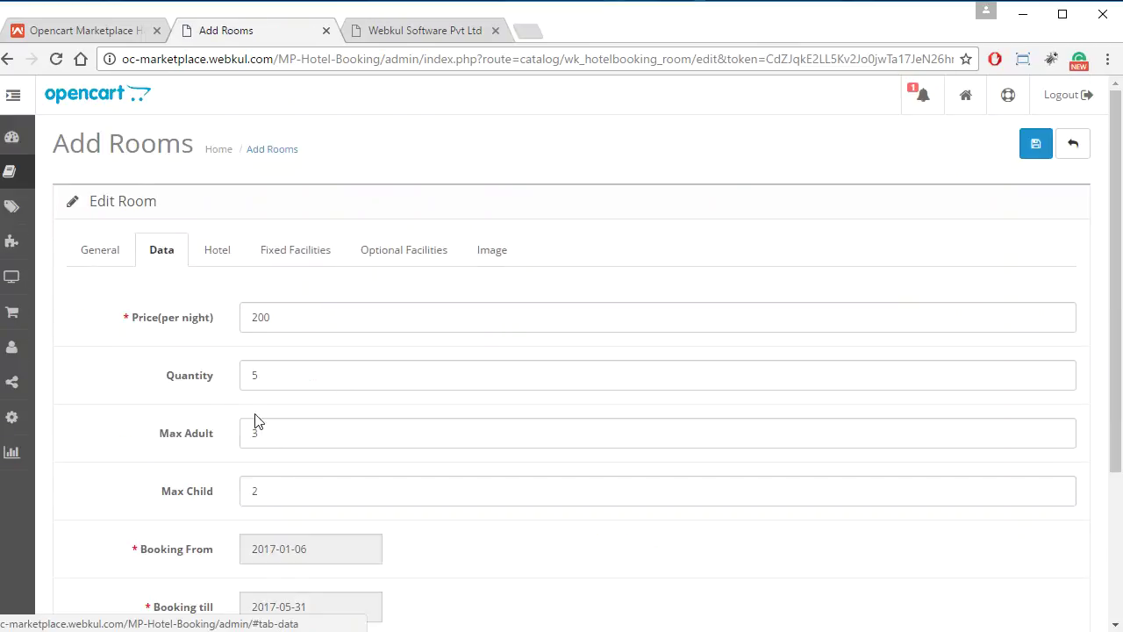
scroll(257, 421, "down", 3)
scroll(556, 466, "up", 3)
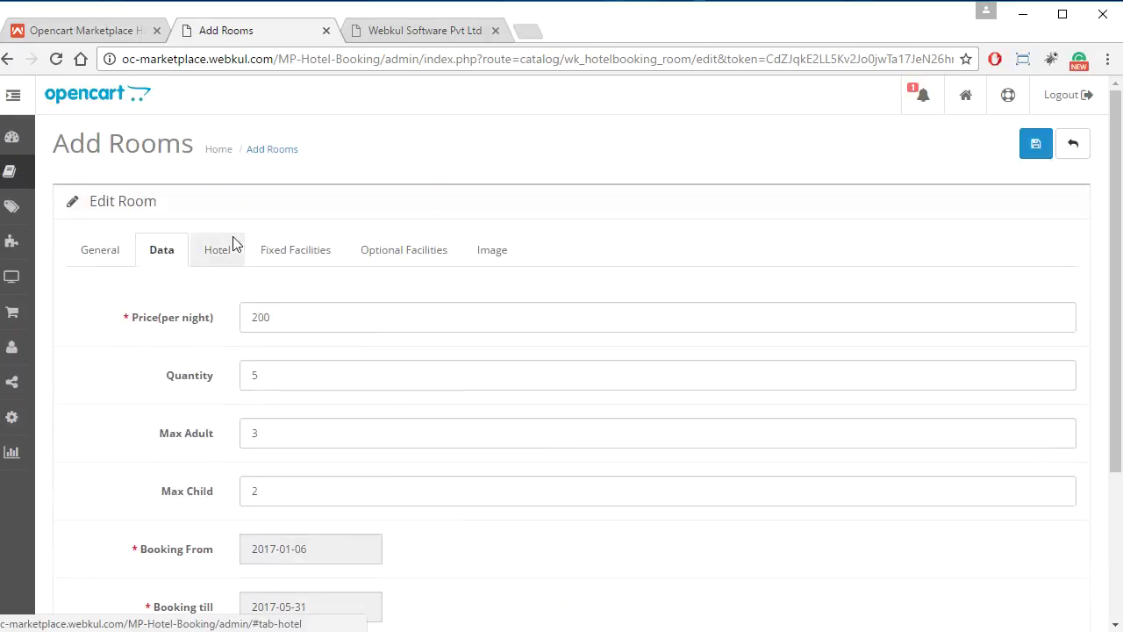
left_click(218, 249)
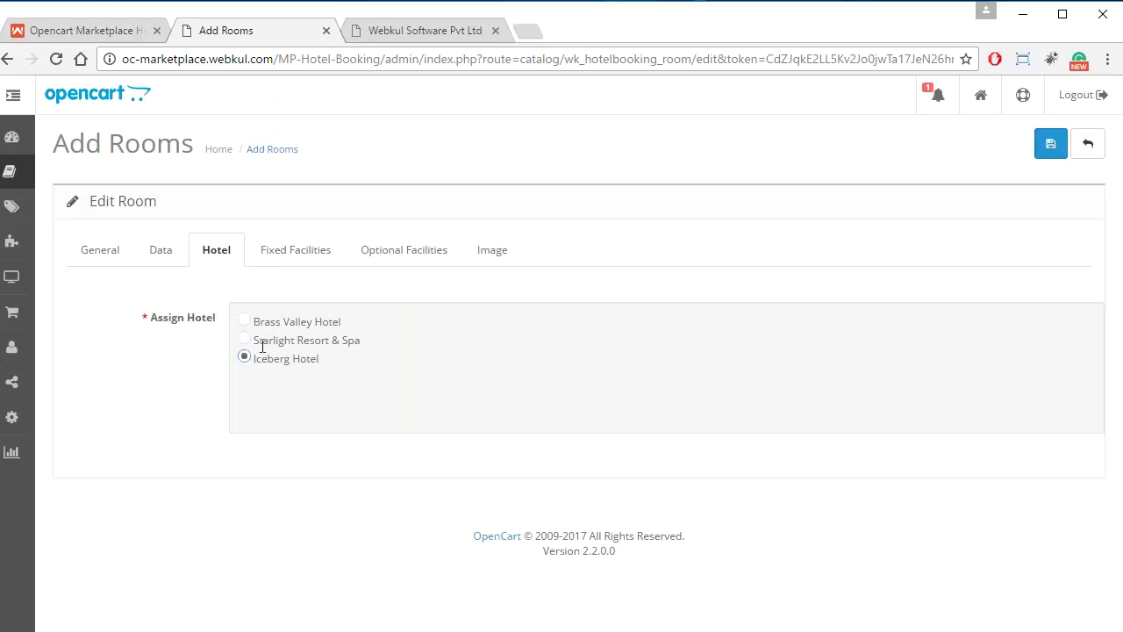
- Add an empty fixed-facility row, then view the Optional Facilities with their prices
left_click(298, 255)
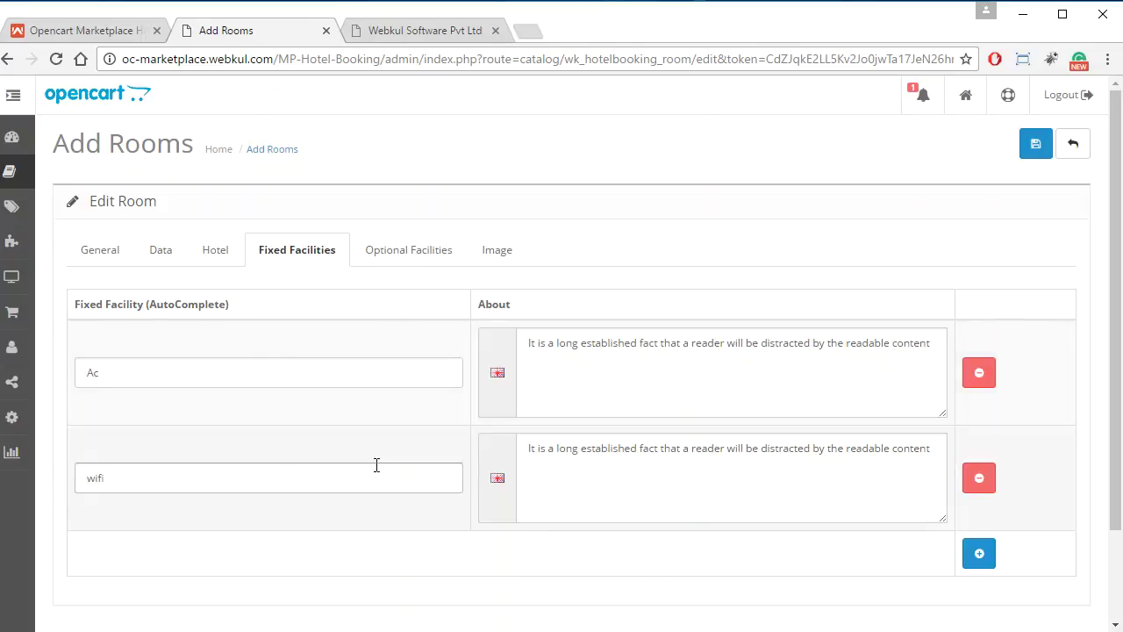
left_click(979, 553)
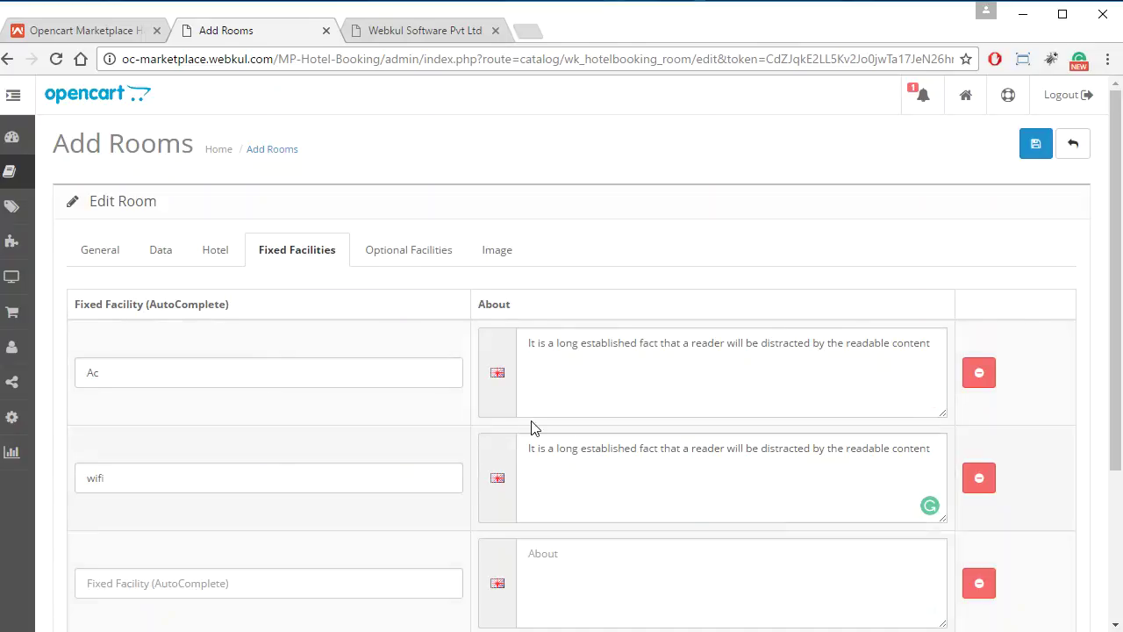
scroll(337, 369, "down", 3)
scroll(345, 441, "up", 2)
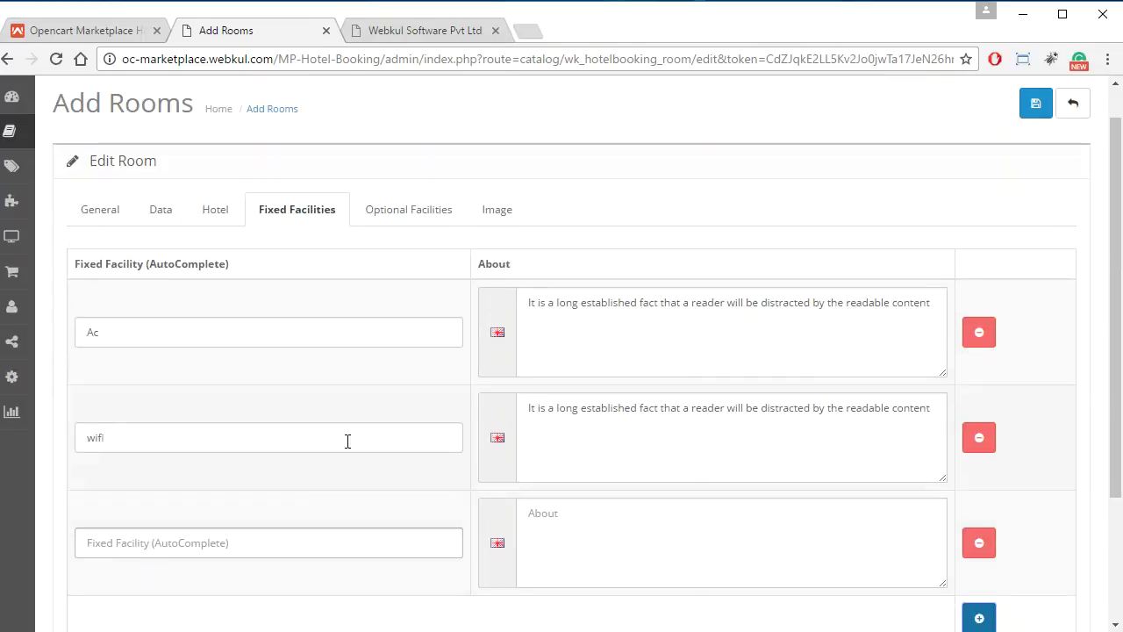
left_click(271, 551)
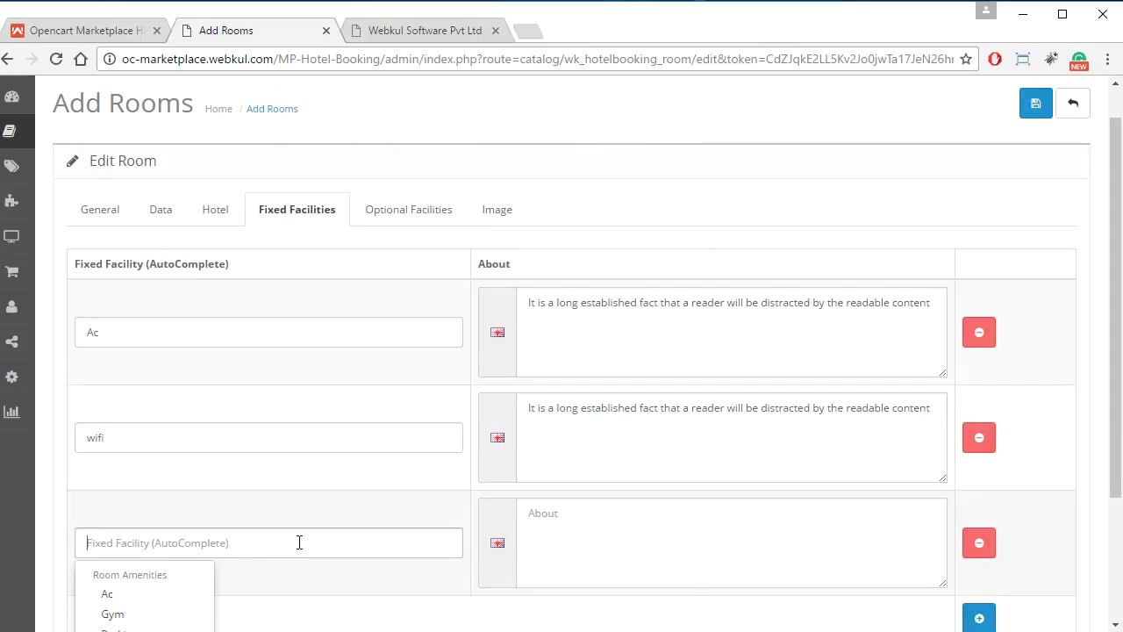
scroll(300, 542, "down", 1)
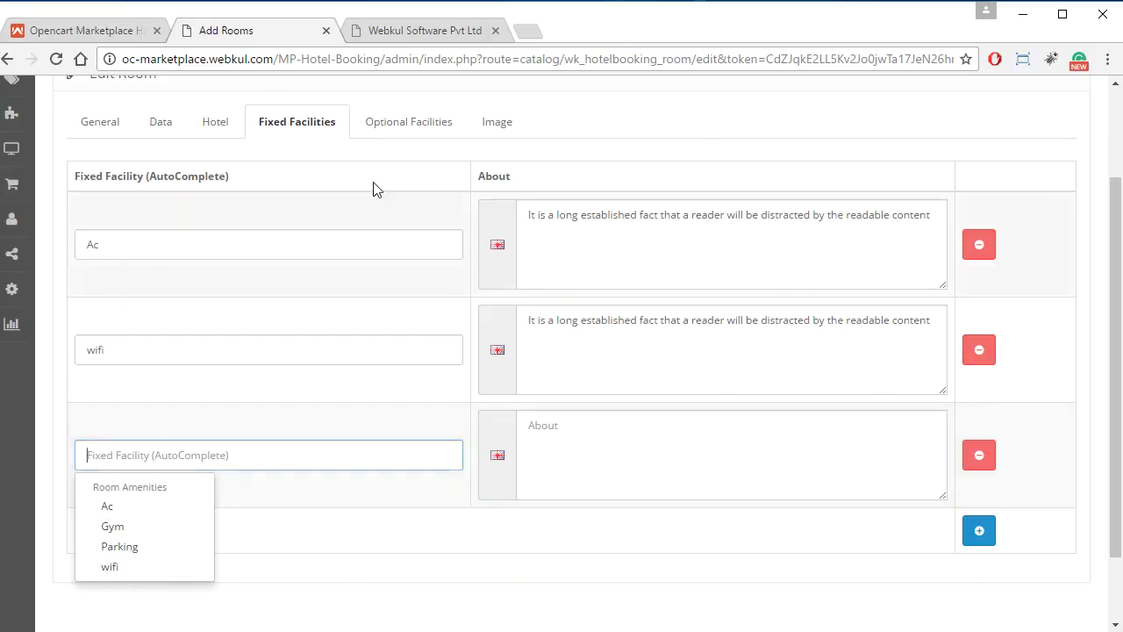
left_click(417, 125)
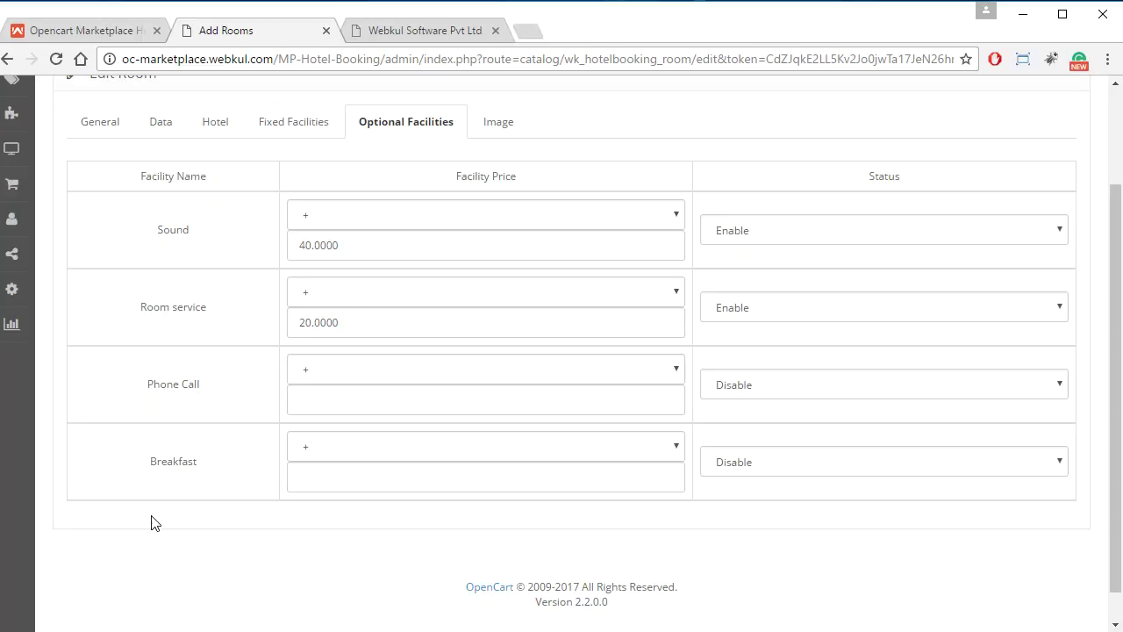
- Keep Phone Call and Breakfast optional facilities at Disable and check their prices
left_click(890, 377)
left_click(890, 387)
left_click(798, 462)
left_click(798, 463)
left_click(348, 406)
left_click(353, 482)
scroll(351, 481, "up", 2)
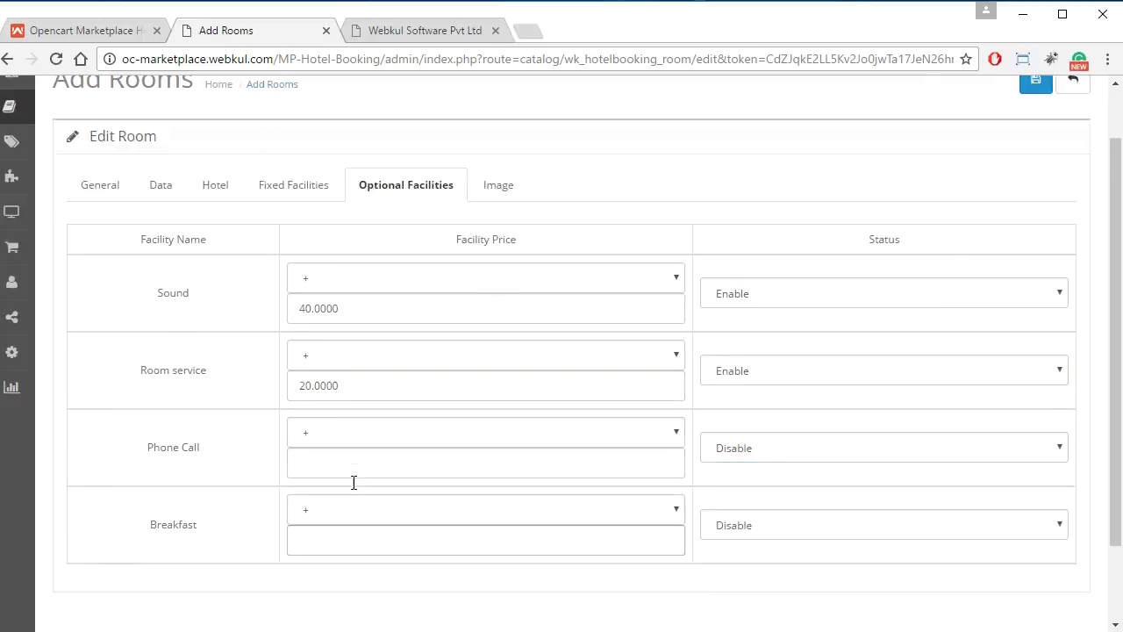
- On the room's Images tab, add two image rows and remove them again
left_click(488, 253)
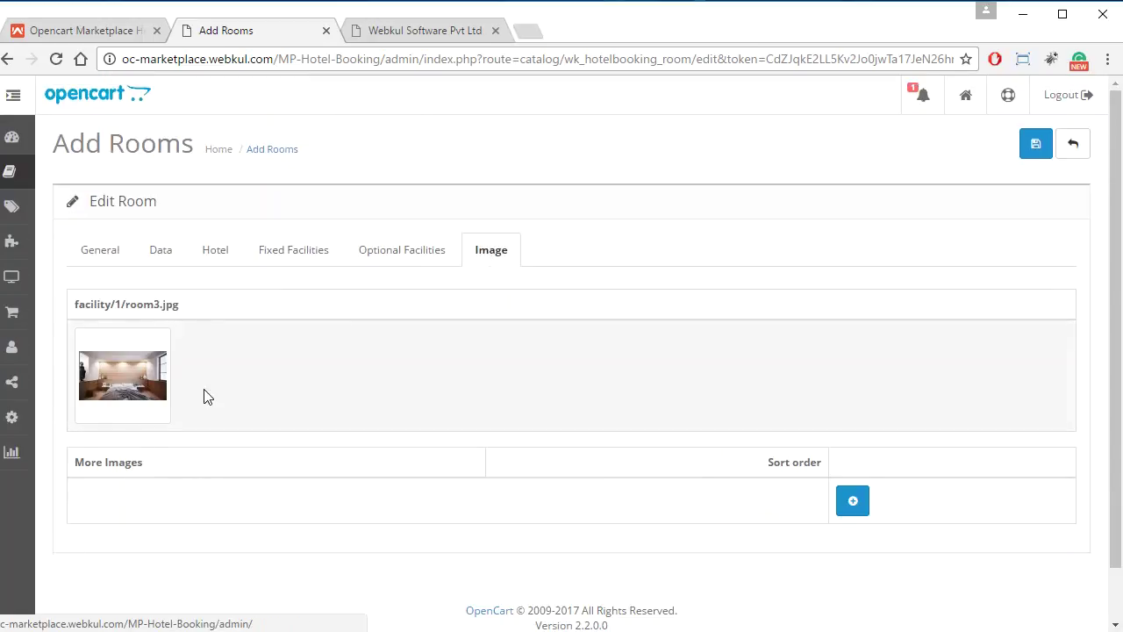
left_click(856, 499)
left_click(956, 620)
left_click(959, 539)
left_click(954, 536)
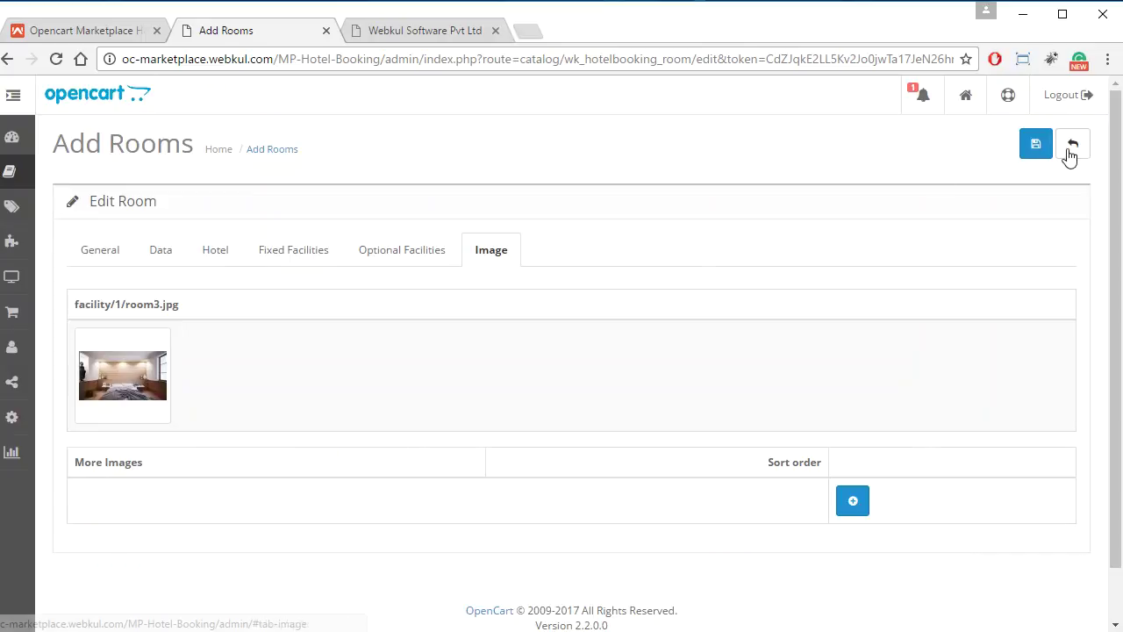
- Leave the room editor unsaved and go to Hotels > Fixed Facilities
left_click(1073, 145)
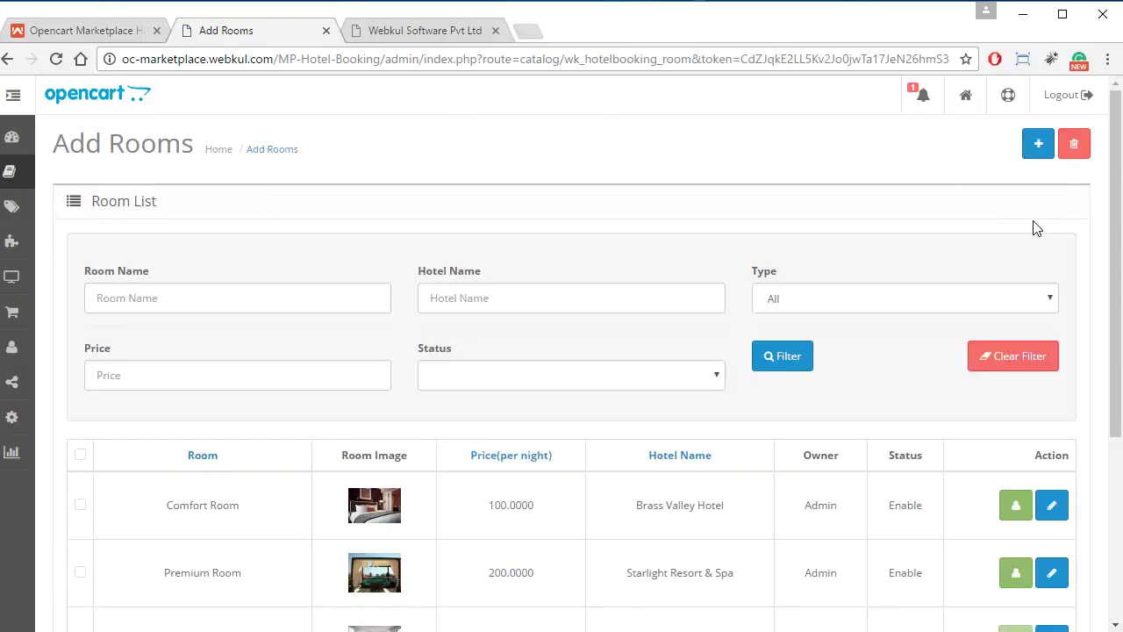
left_click(1038, 147)
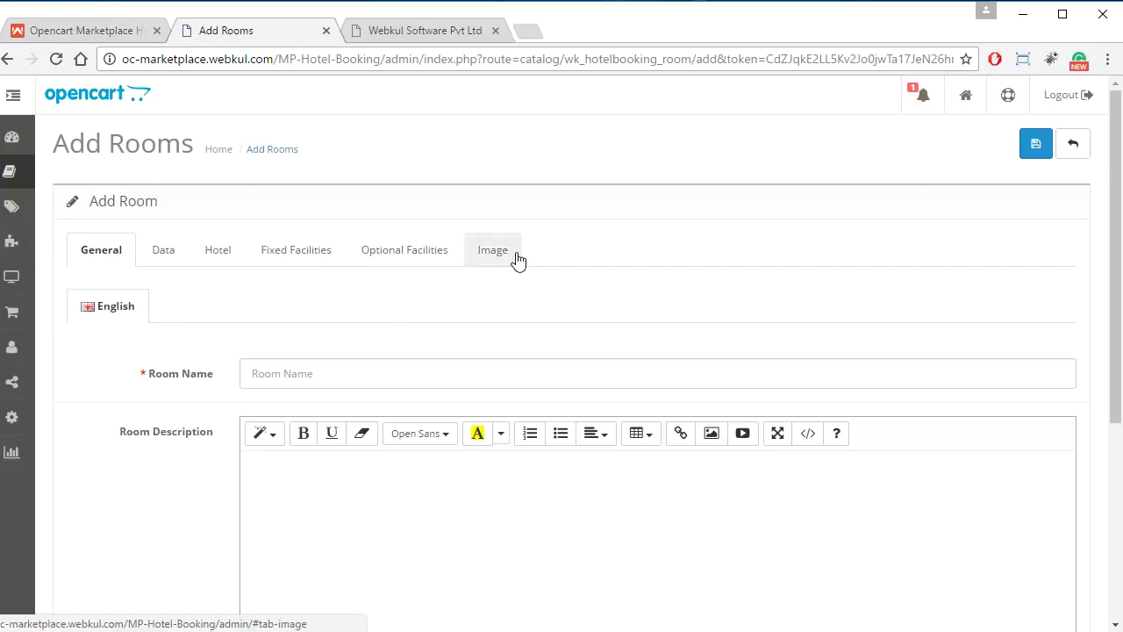
left_click(1073, 146)
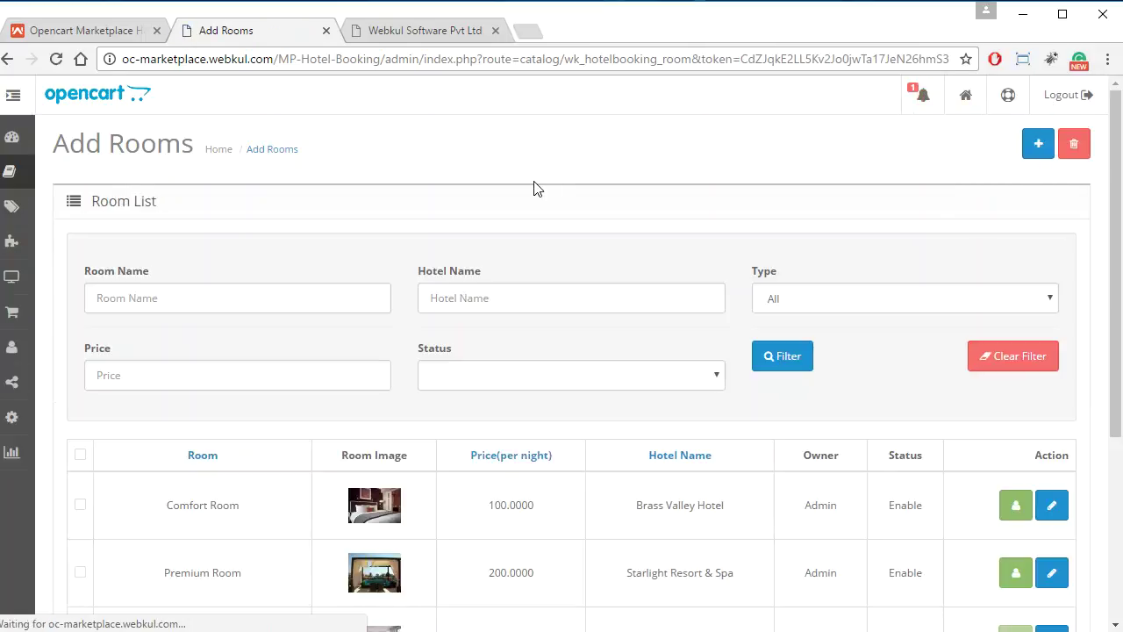
left_click(12, 98)
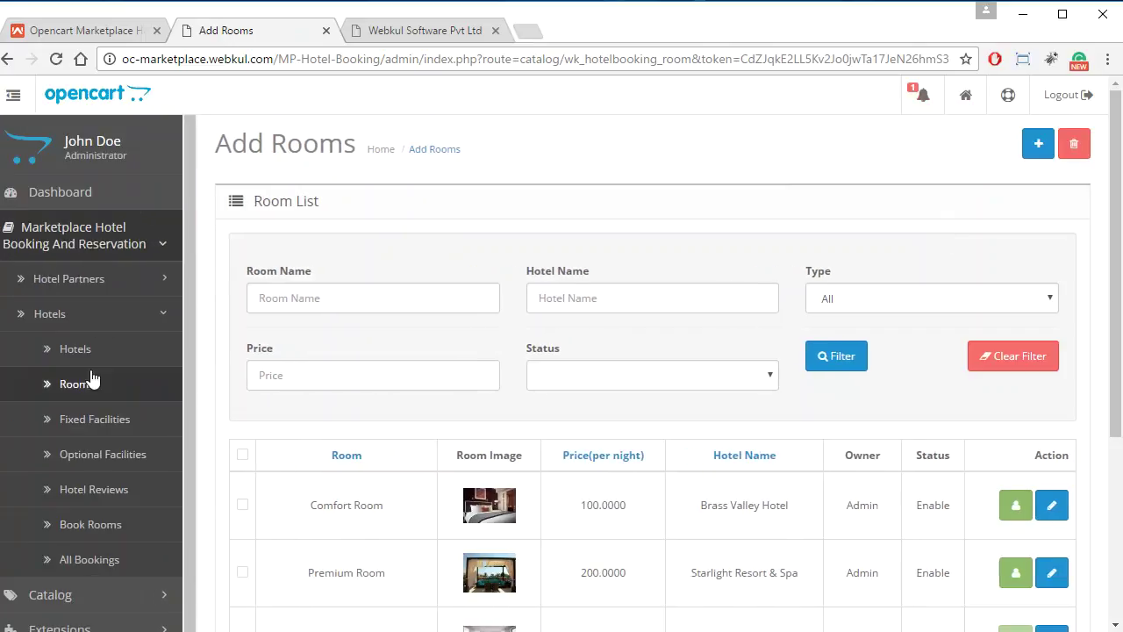
left_click(93, 421)
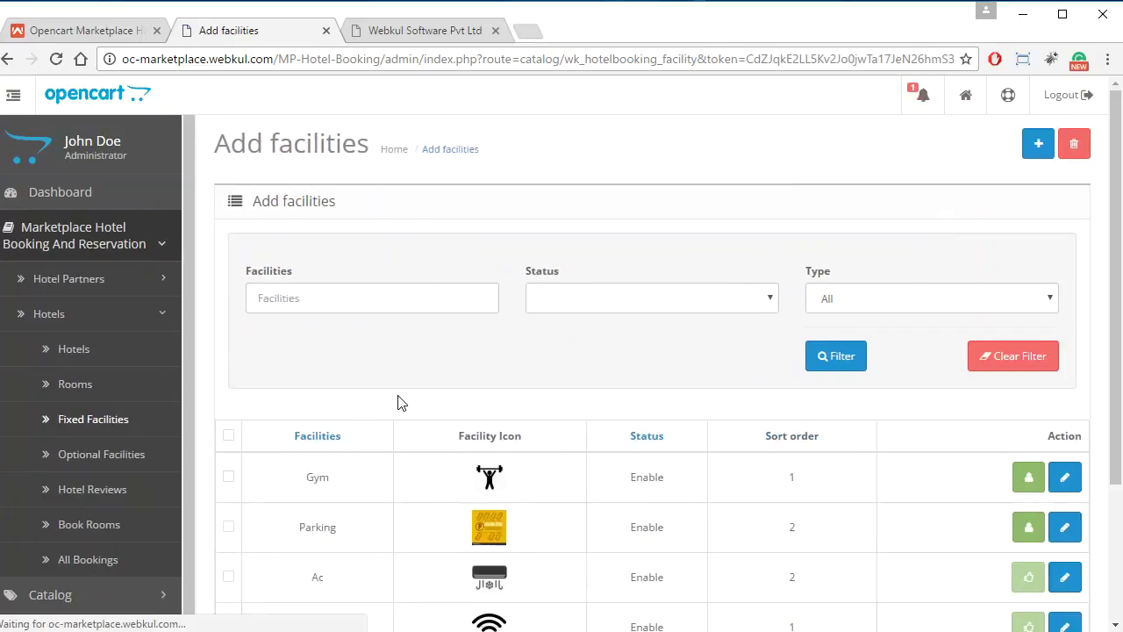
- Collapse the sidebar and scroll through the Gym, Parking, Ac and wifi facilities
left_click(14, 98)
scroll(561, 351, "down", 2)
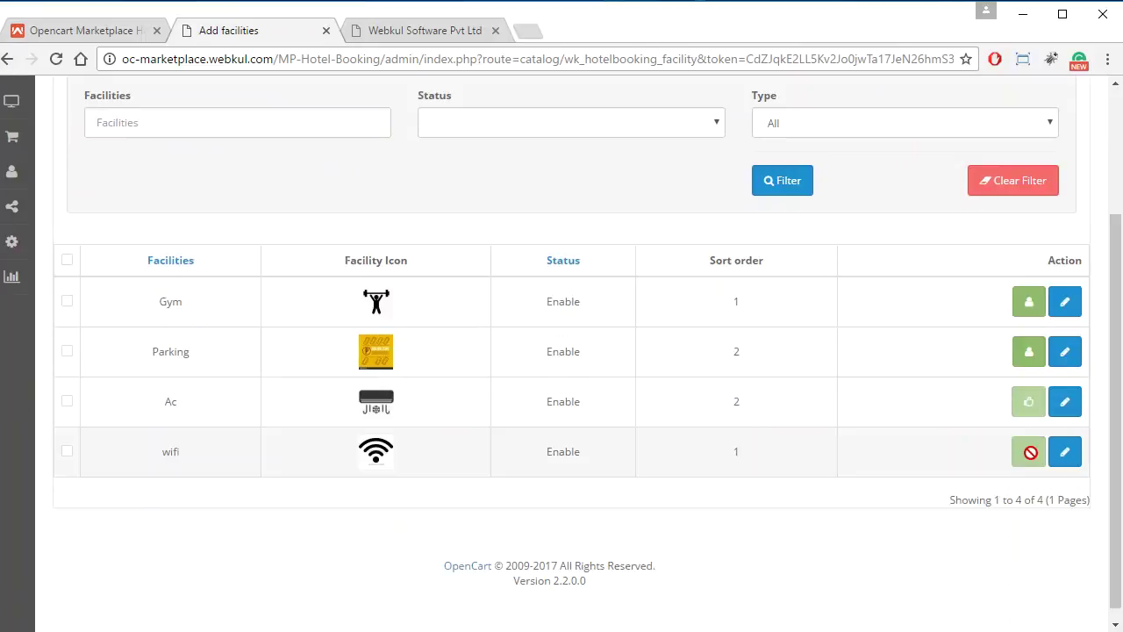
scroll(1027, 441, "up", 2)
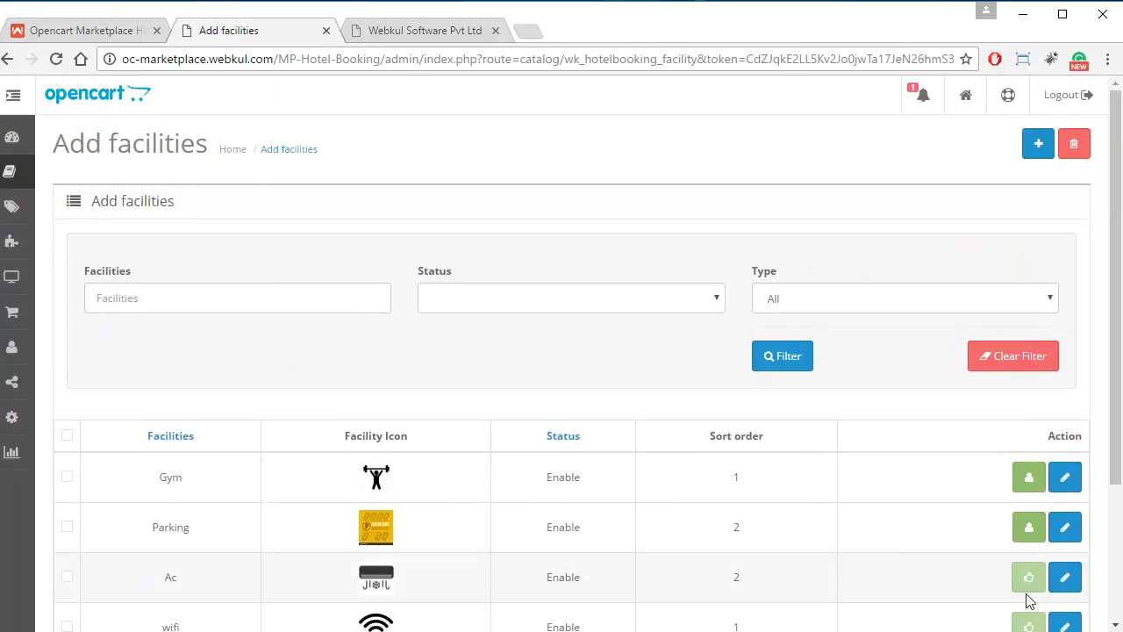
scroll(1032, 579, "down", 2)
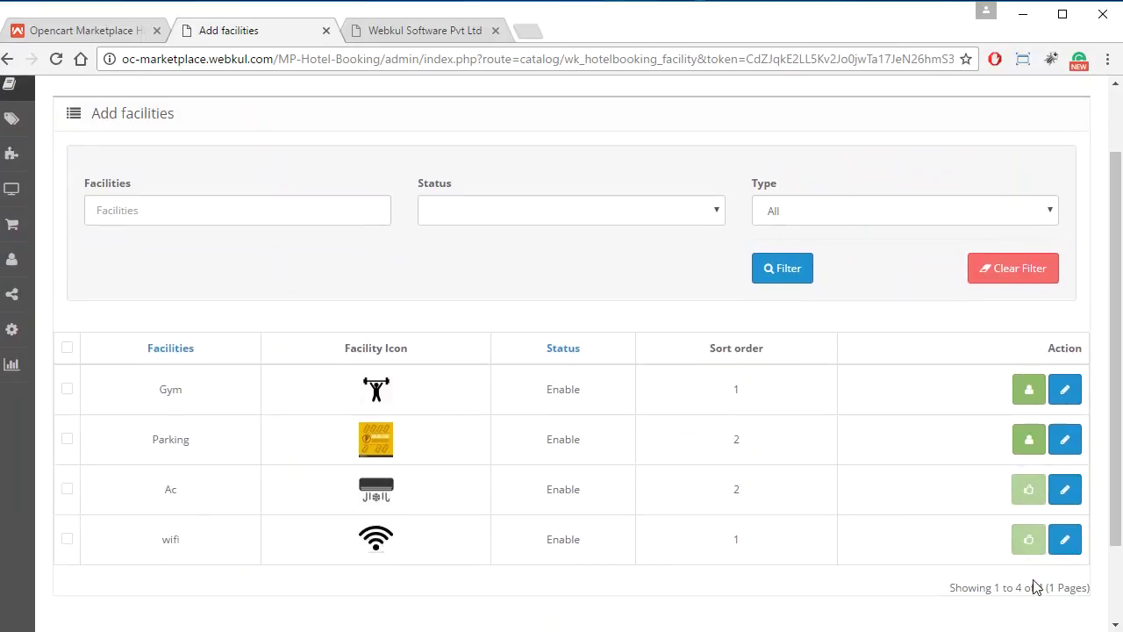
scroll(1037, 587, "up", 2)
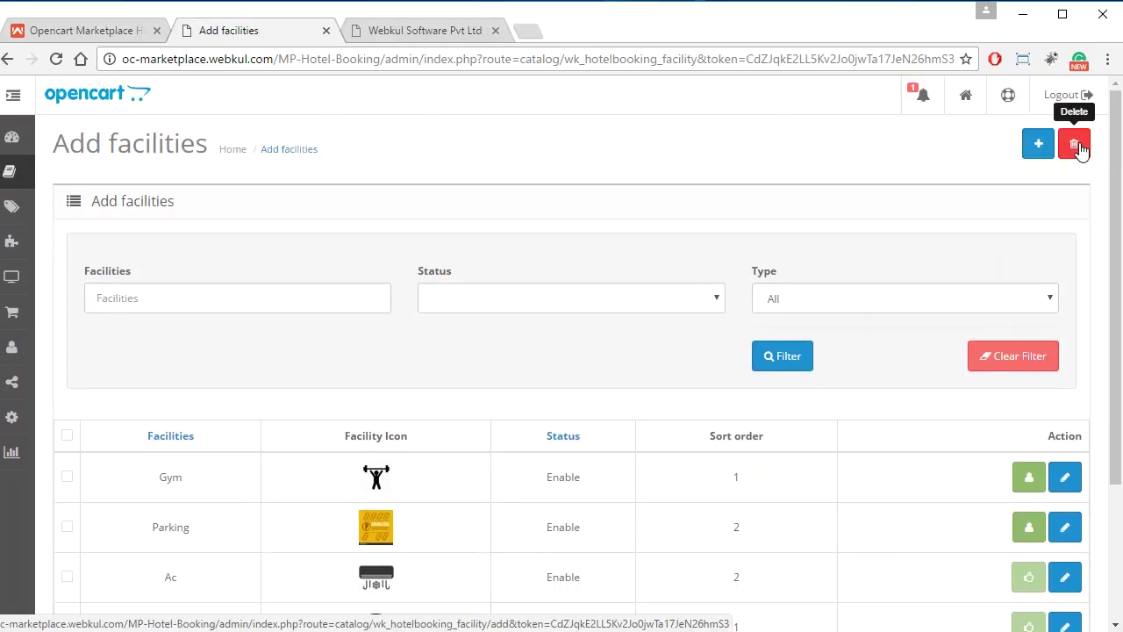
scroll(1085, 296, "down", 2)
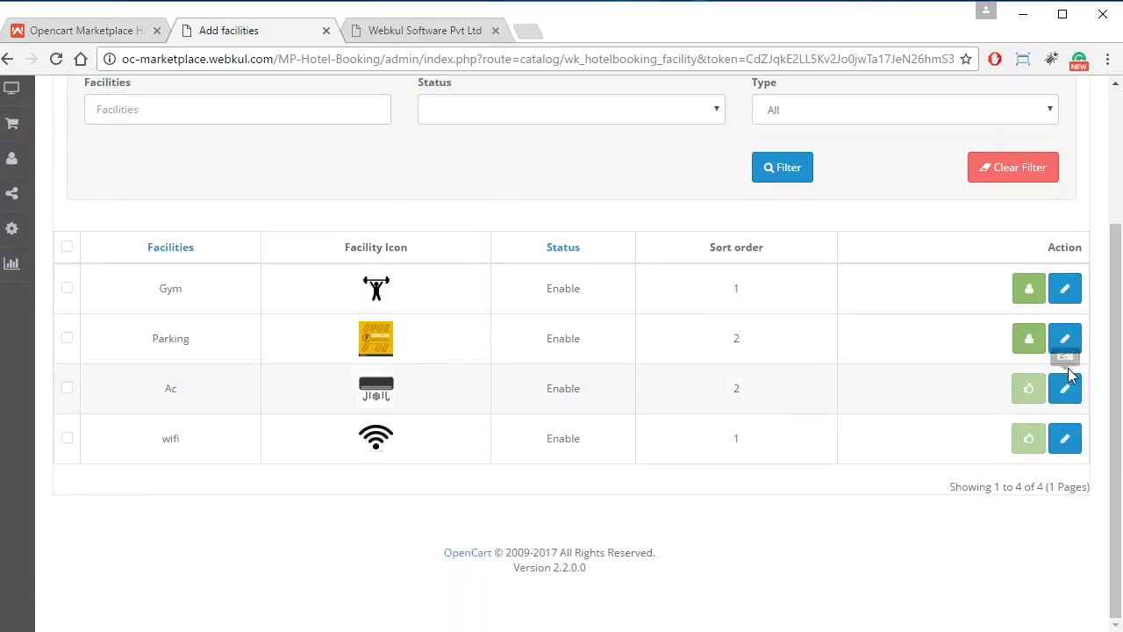
scroll(955, 542, "up", 2)
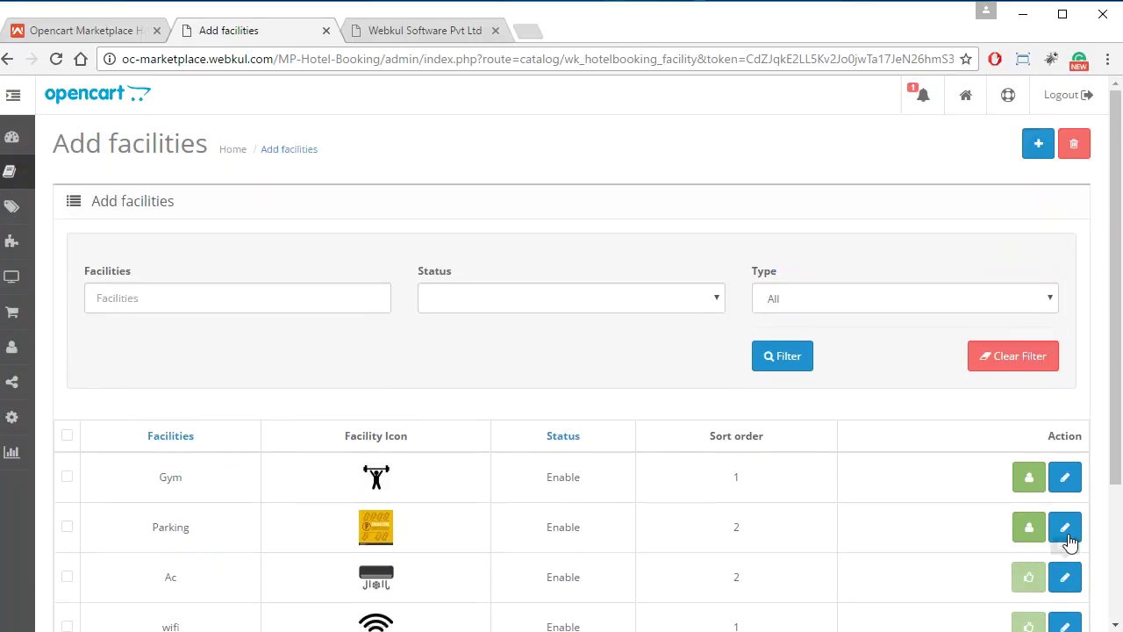
- Open the Ac facility and review it, keeping status Enable and sort order 2
left_click(1065, 576)
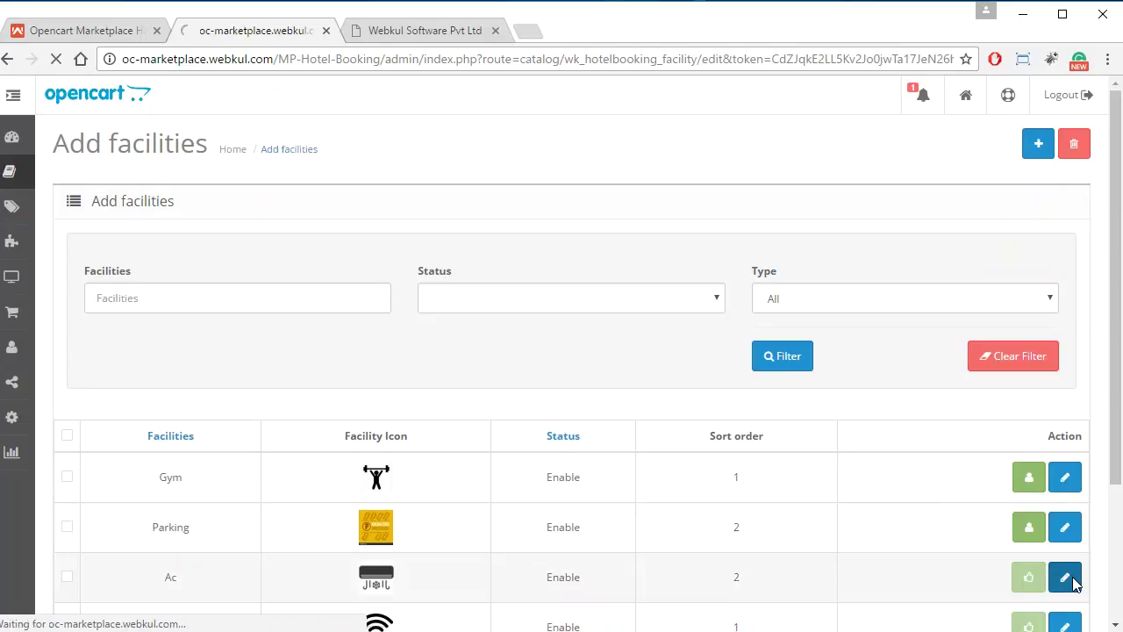
left_click(509, 251)
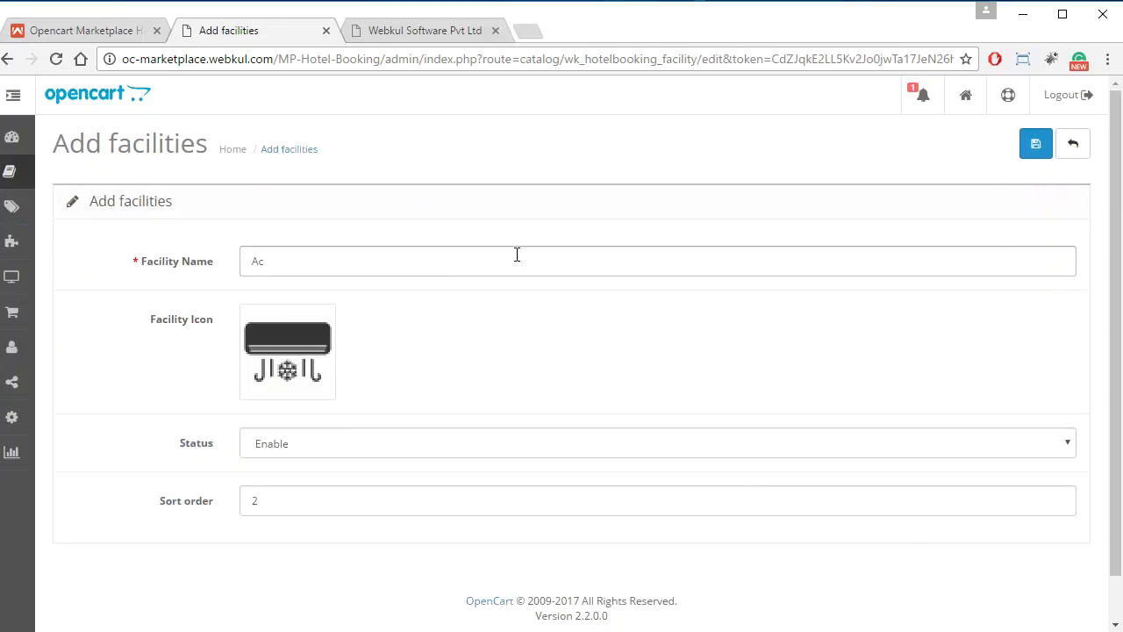
left_click(513, 361)
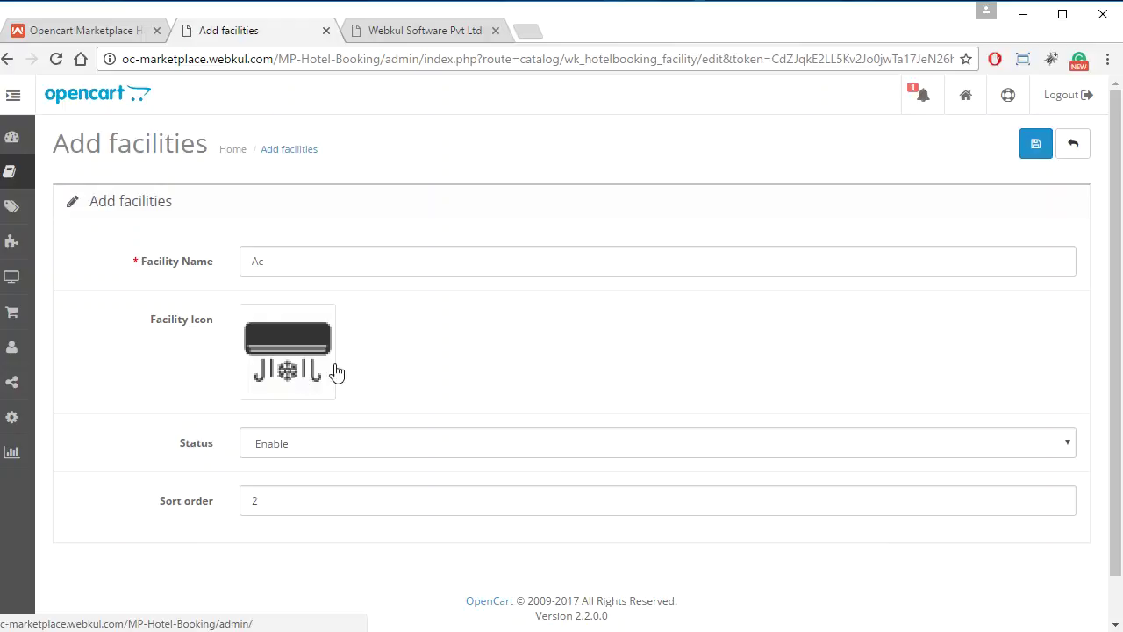
left_click(701, 455)
left_click(700, 456)
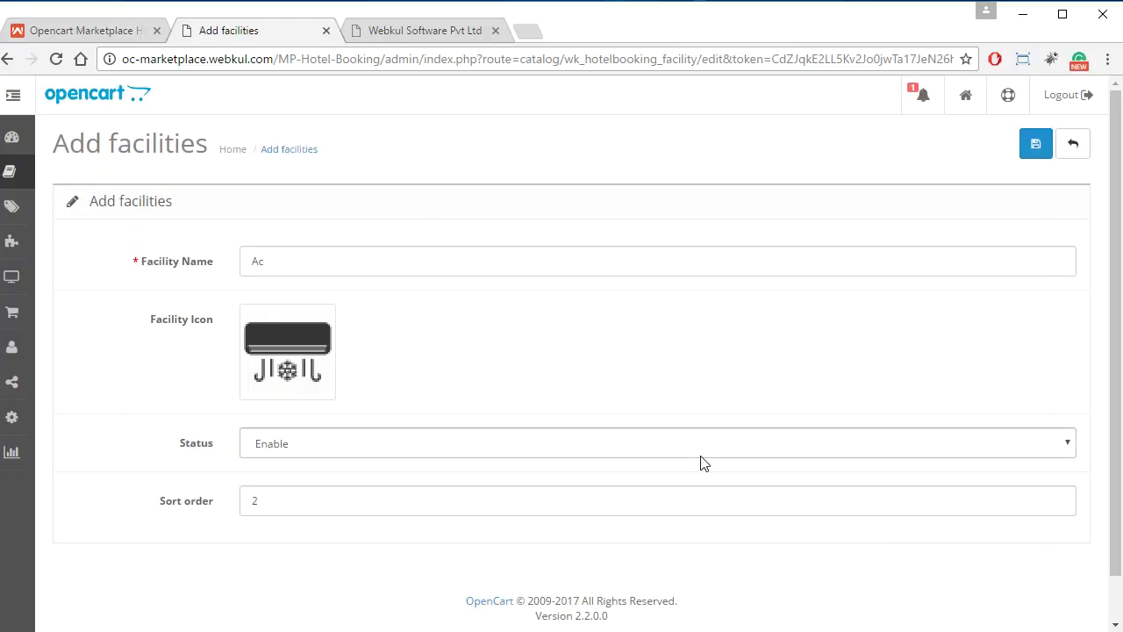
double_click(366, 489)
left_click(366, 541)
left_click(364, 569)
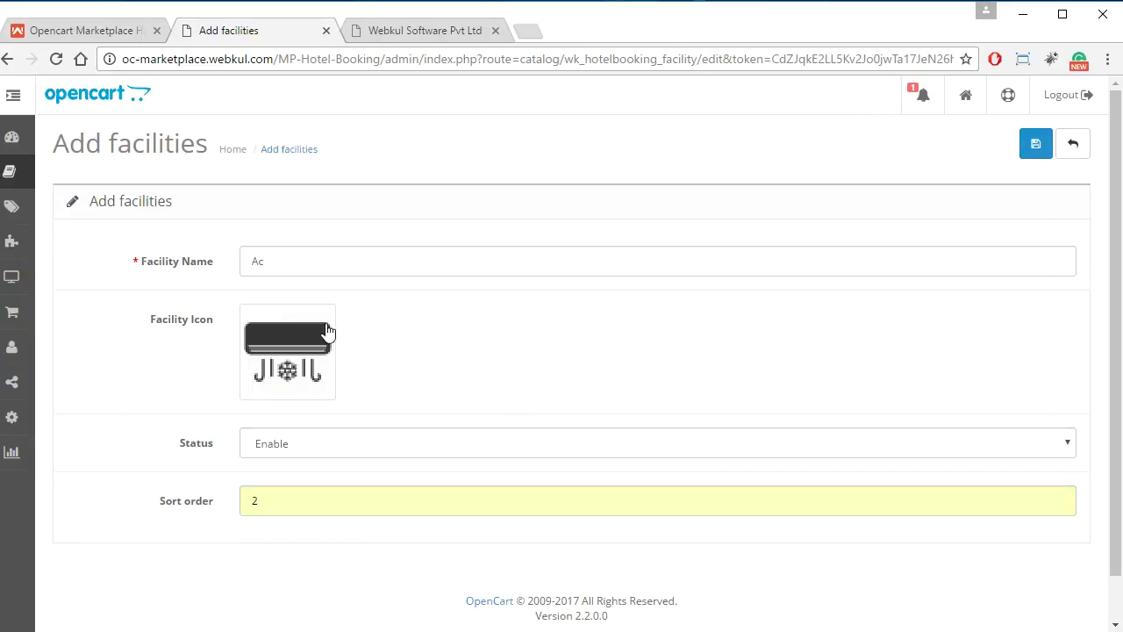
left_click(269, 255)
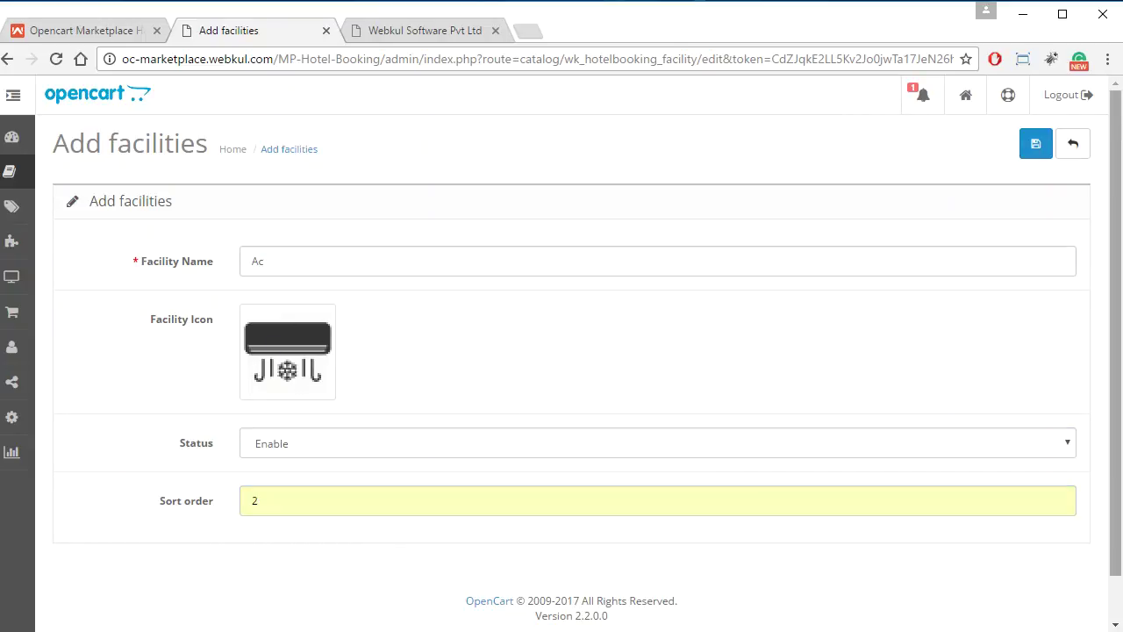
- Cancel the Ac edit and go to the Optional Facilities list
left_click(1075, 145)
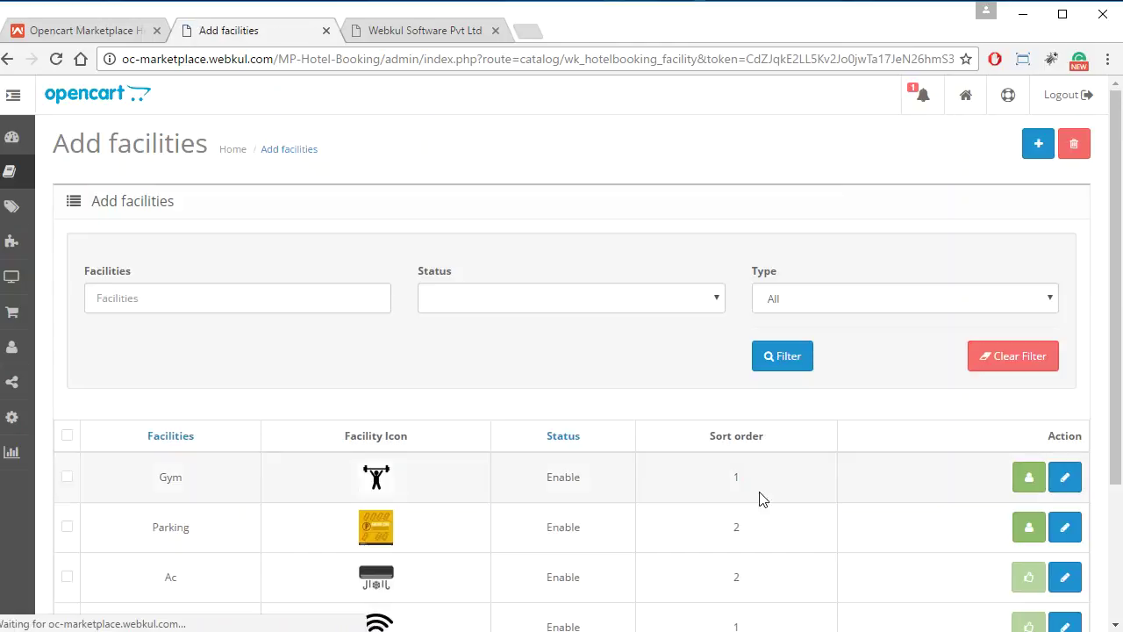
scroll(1023, 489, "down", 2)
scroll(1031, 495, "up", 2)
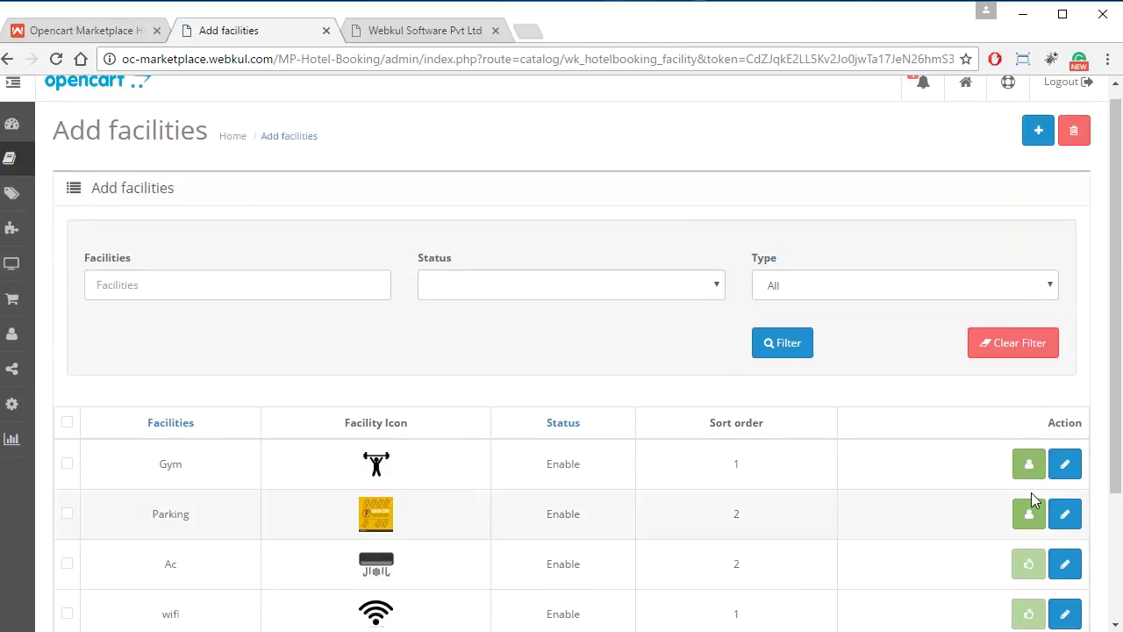
scroll(1024, 491, "up", 1)
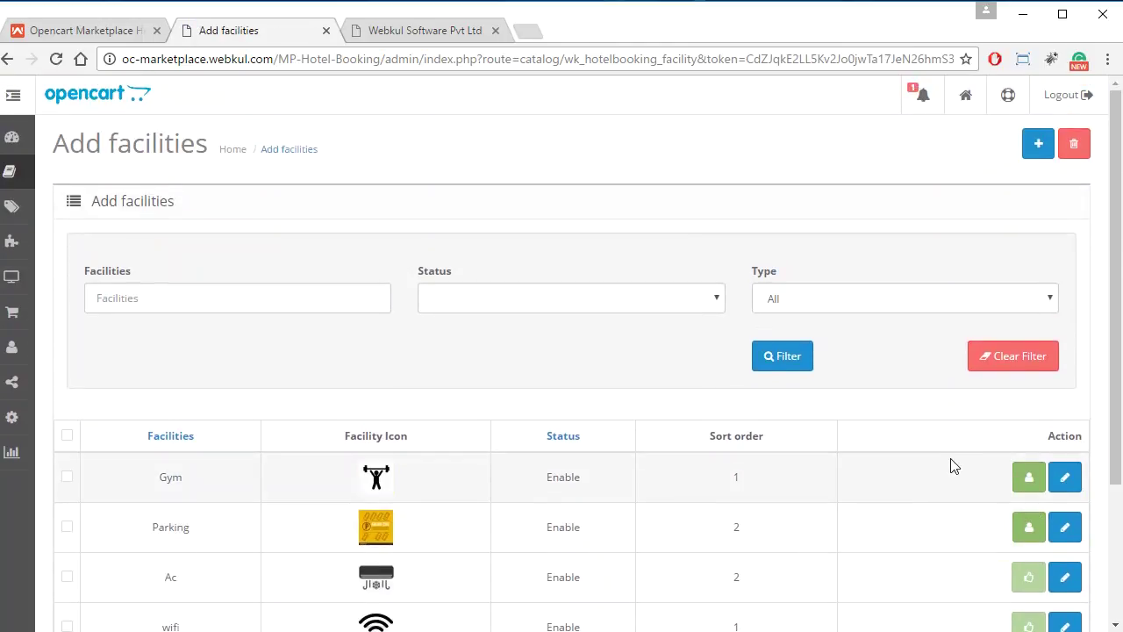
scroll(789, 431, "down", 2)
scroll(394, 519, "up", 2)
left_click(12, 95)
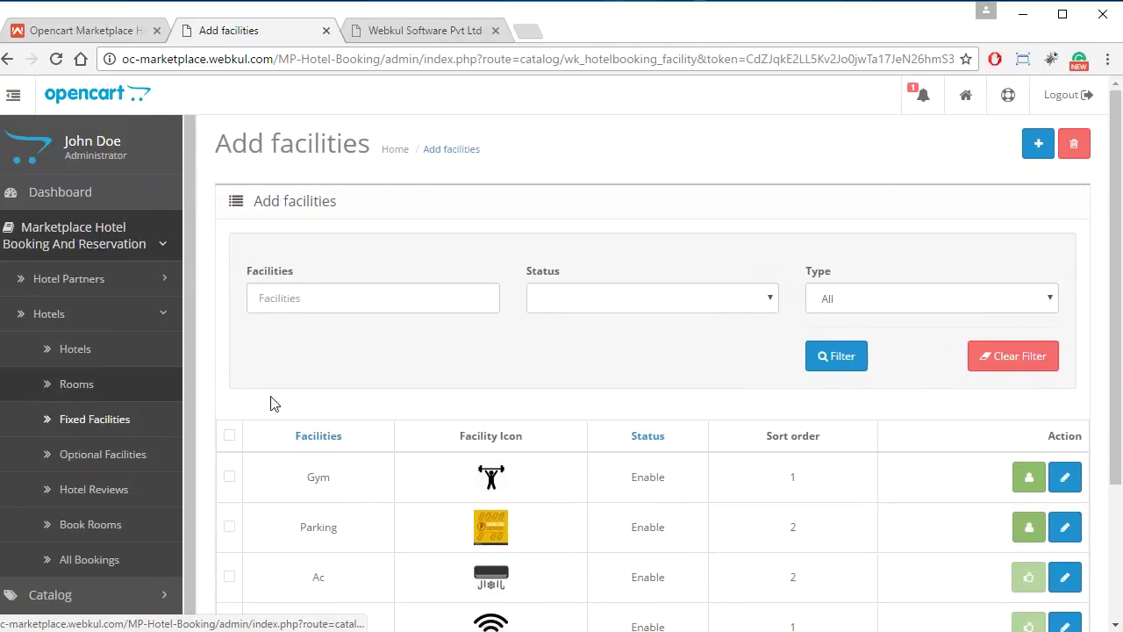
left_click(102, 453)
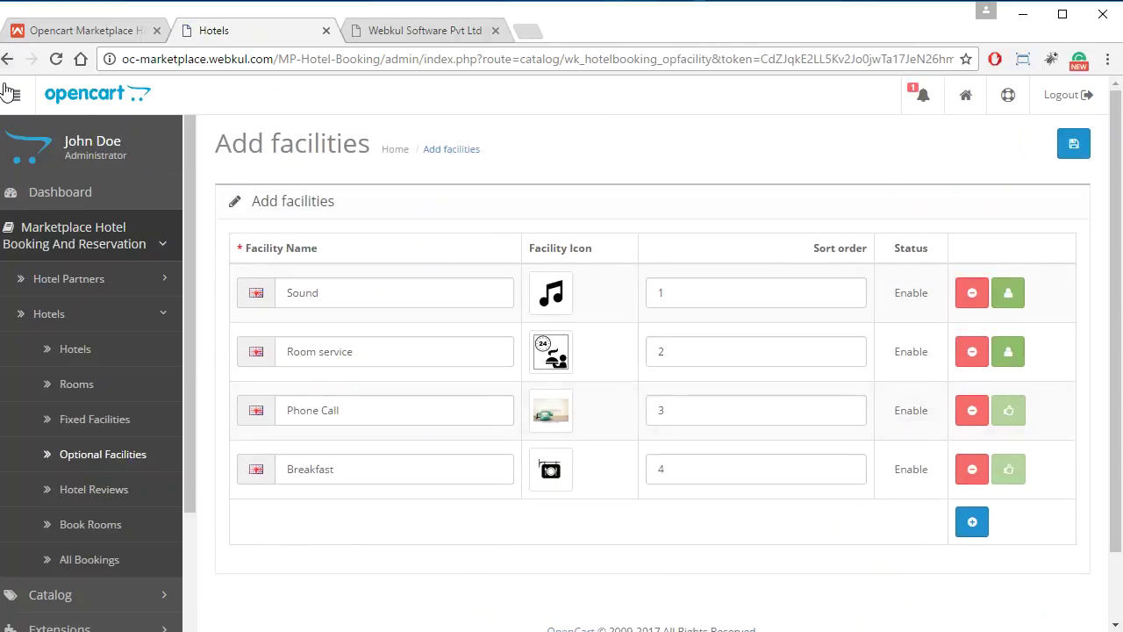
- Add an empty optional facility row, leaving its name and sort order blank, then open Hotel Reviews
left_click(13, 94)
left_click(948, 522)
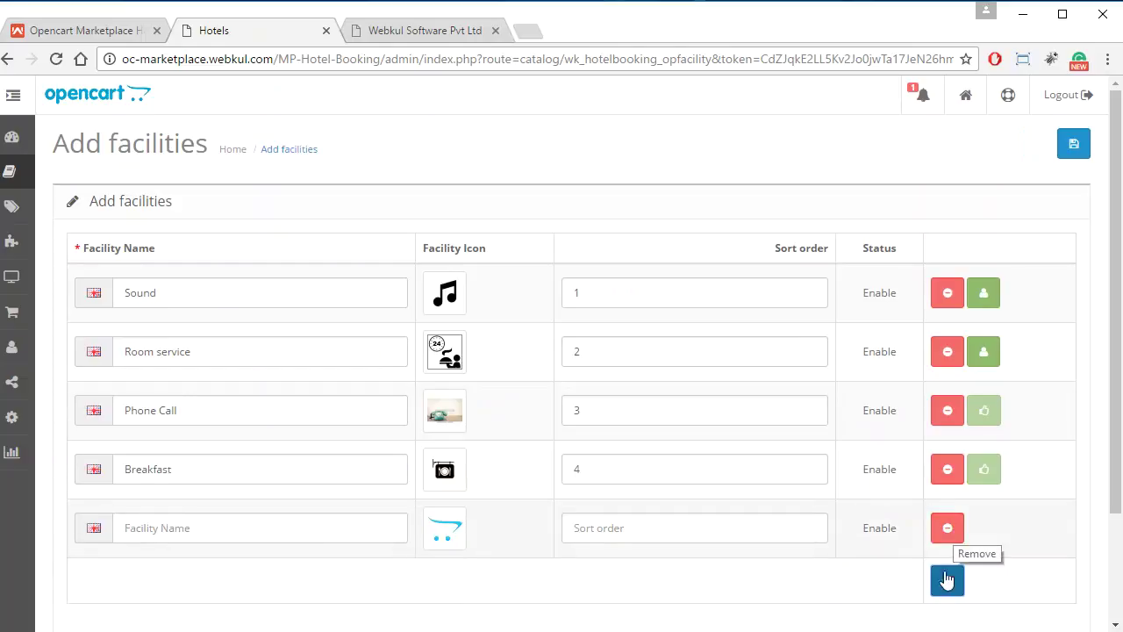
left_click(211, 526)
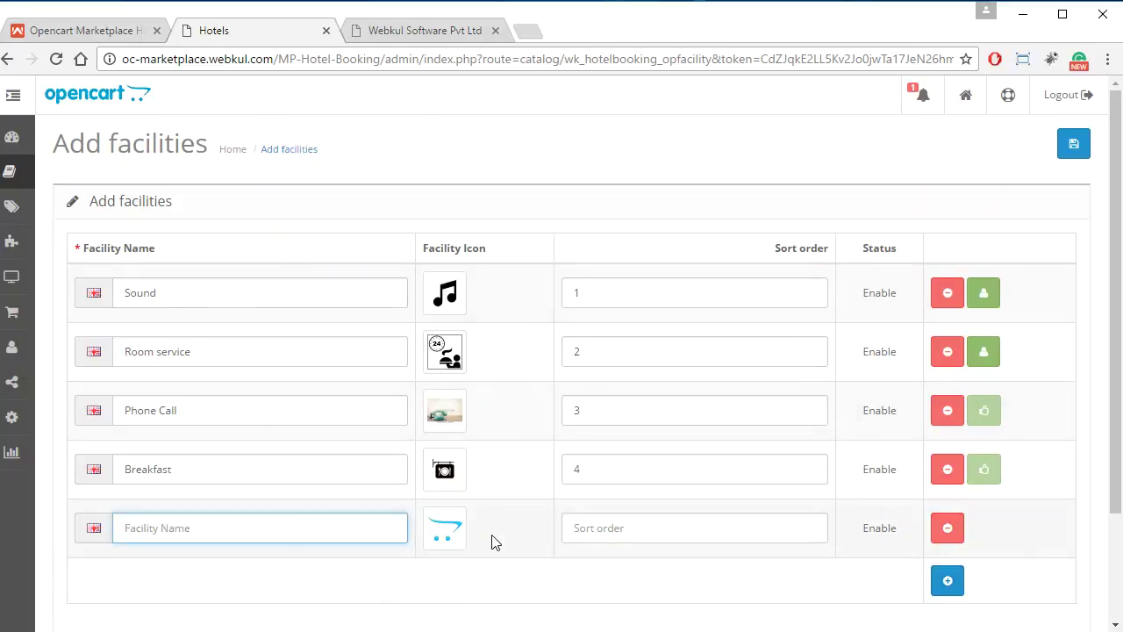
left_click(460, 537)
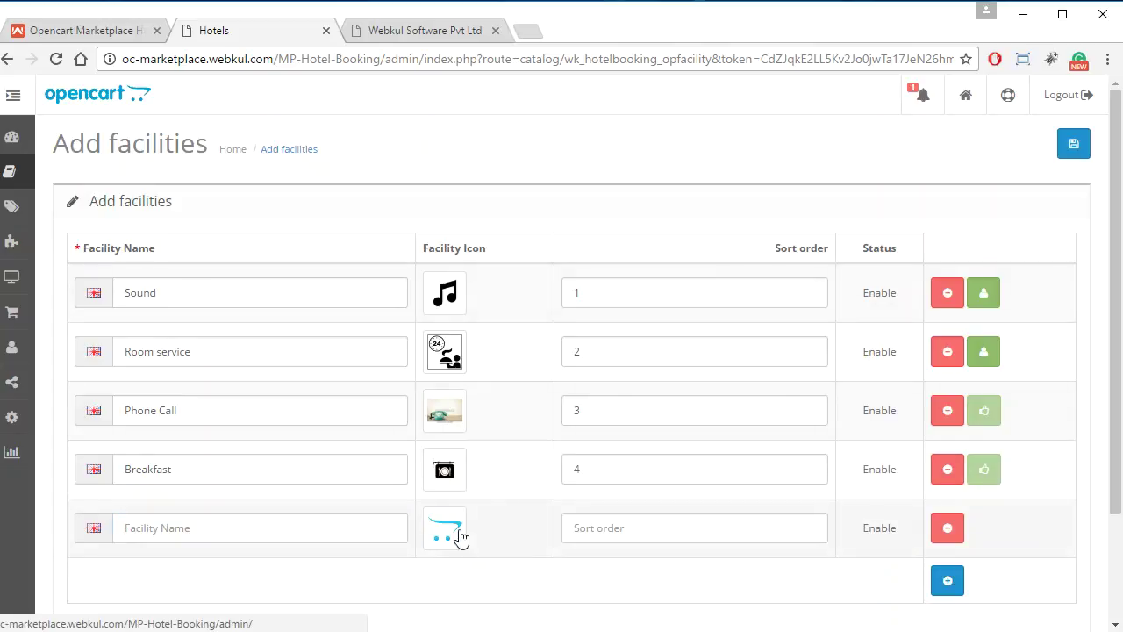
left_click(642, 533)
left_click(680, 595)
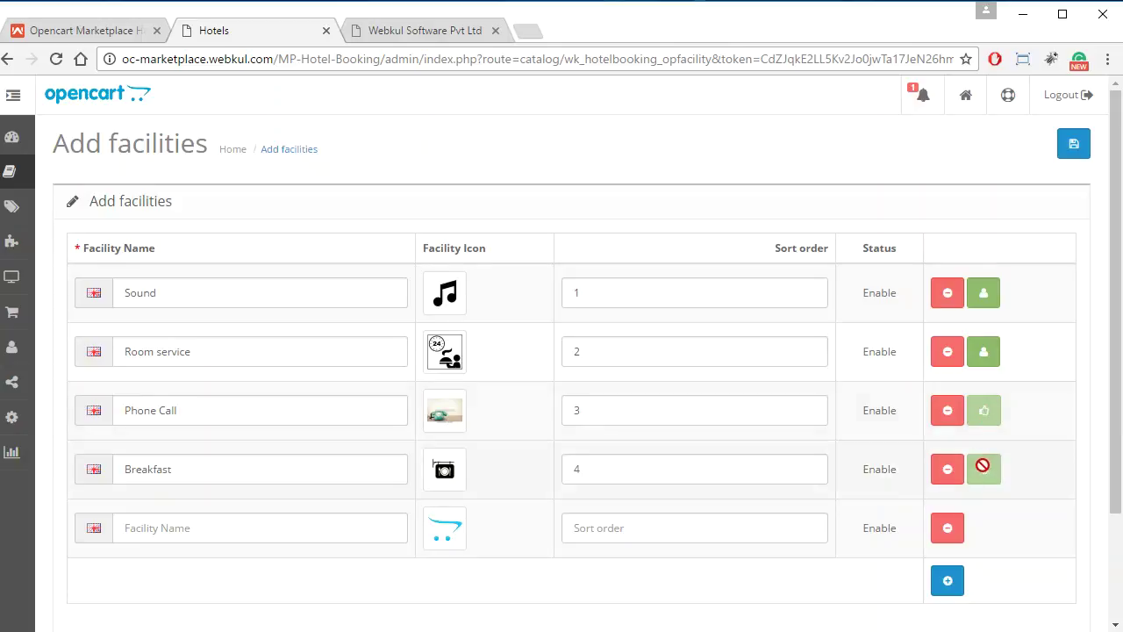
left_click(13, 99)
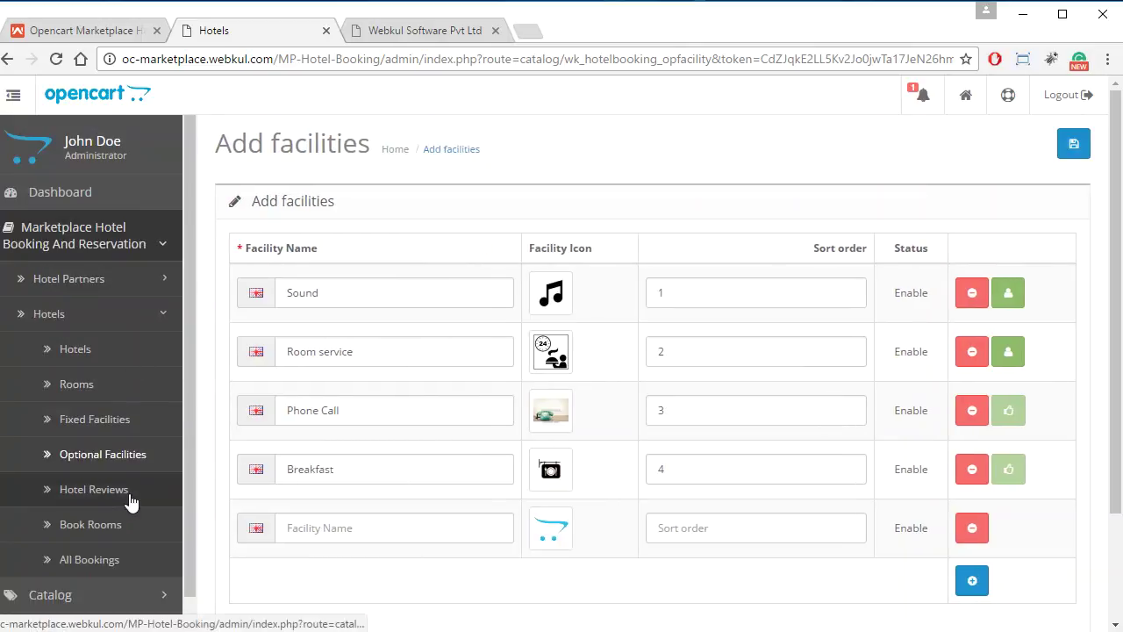
left_click(102, 498)
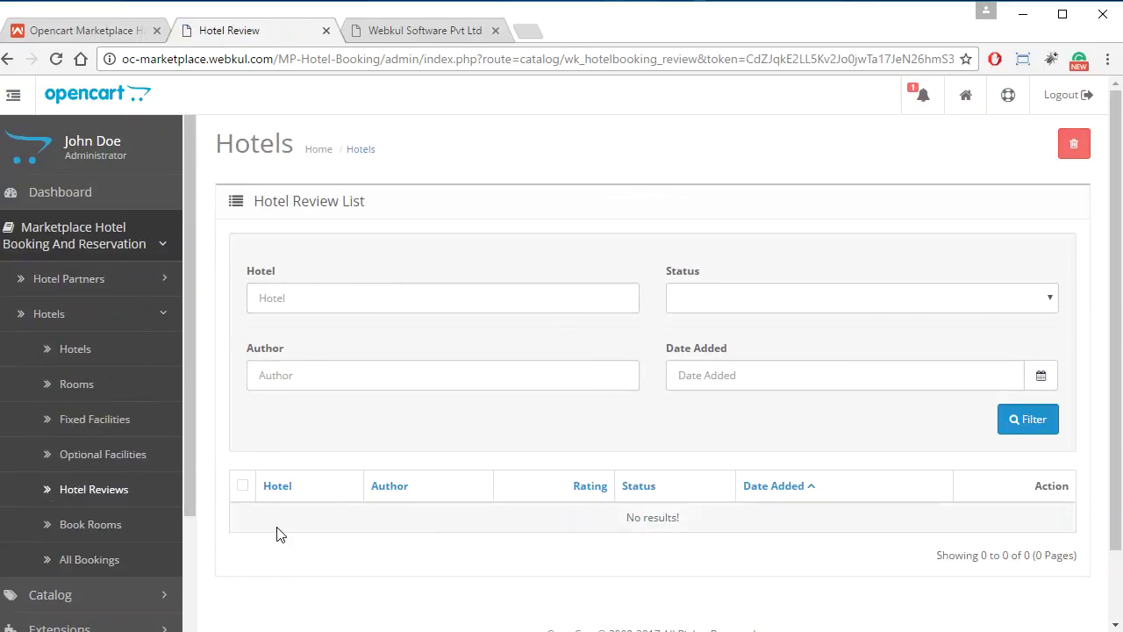
- Confirm the Hotel Review List shows 'No results!' and go to Book Rooms
triple_click(682, 524)
left_click(624, 551)
left_click(94, 529)
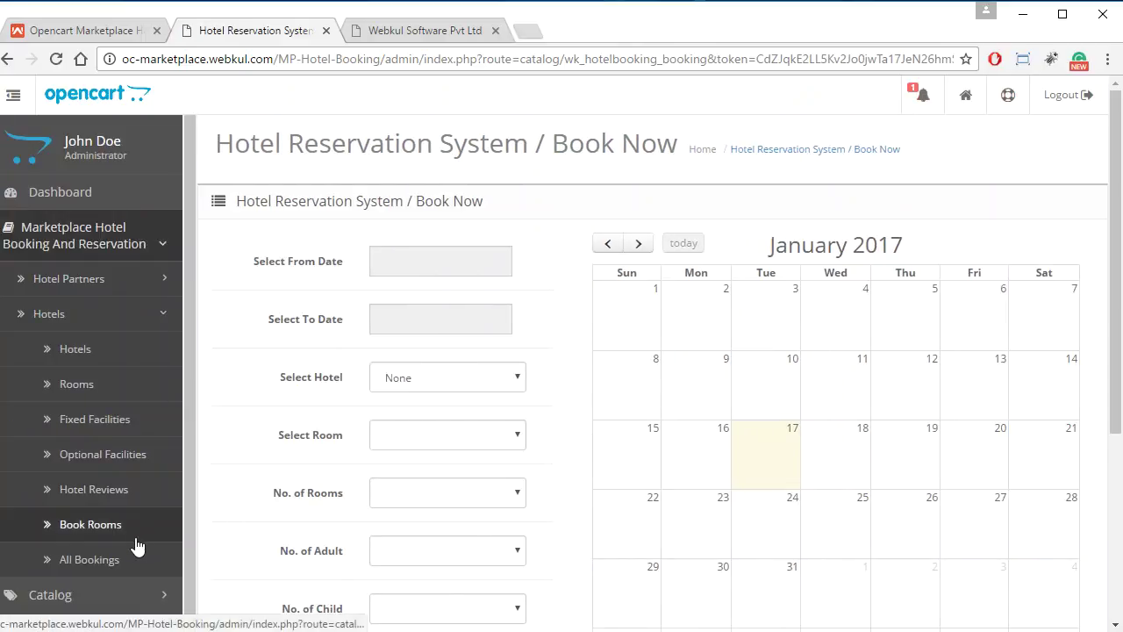
- Set the booking stay from 18 to 19 January 2017
left_click(5, 101)
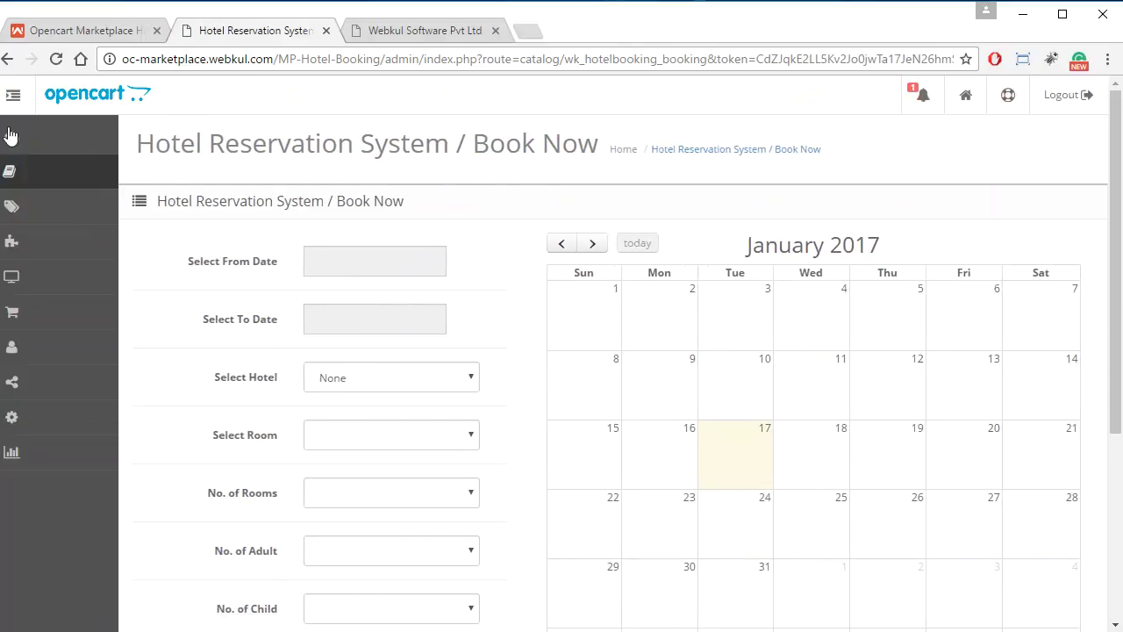
scroll(592, 296, "down", 1)
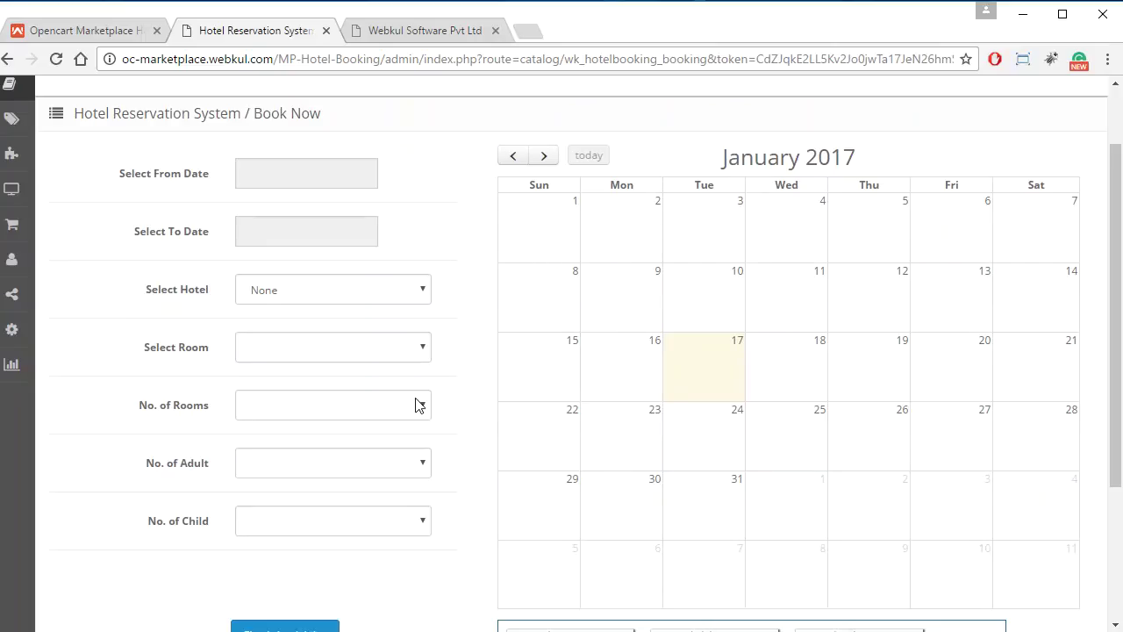
scroll(456, 351, "down", 1)
scroll(439, 351, "up", 2)
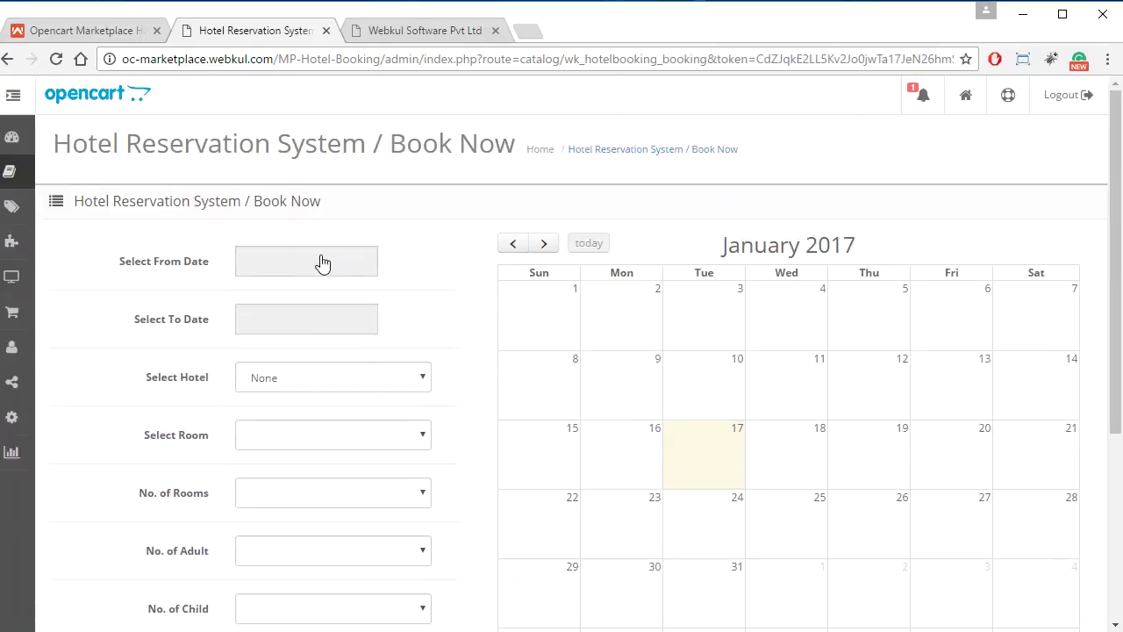
left_click(318, 260)
left_click(342, 402)
left_click(337, 325)
left_click(375, 457)
- Choose Iceberg Hotel, Luxury Room, 1 room and 2 adults
left_click(344, 379)
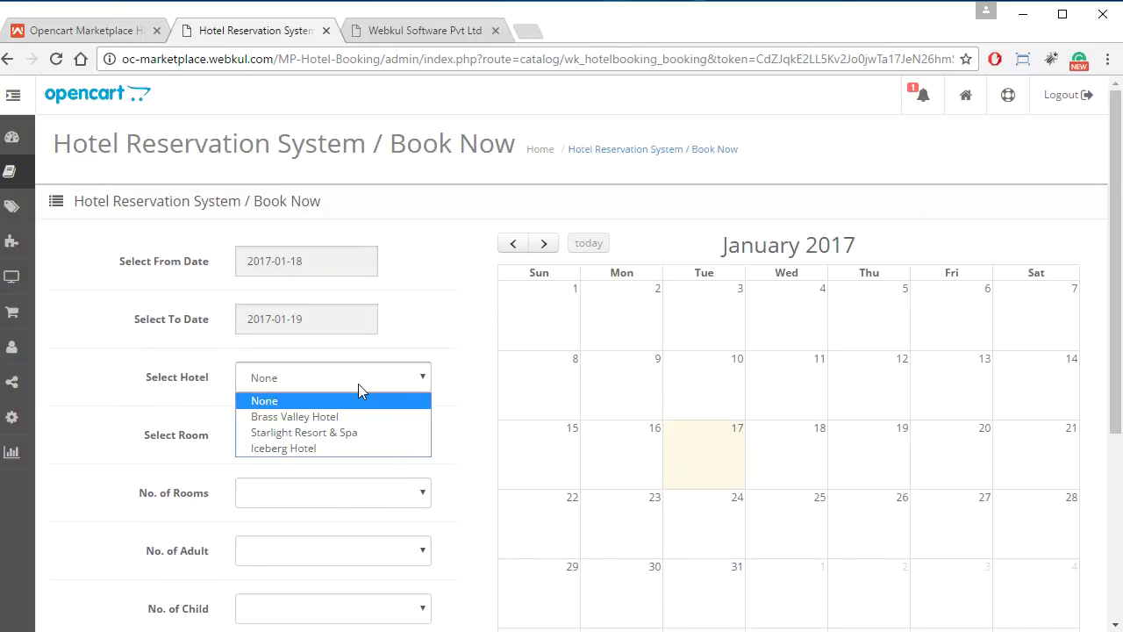
left_click(298, 448)
left_click(313, 435)
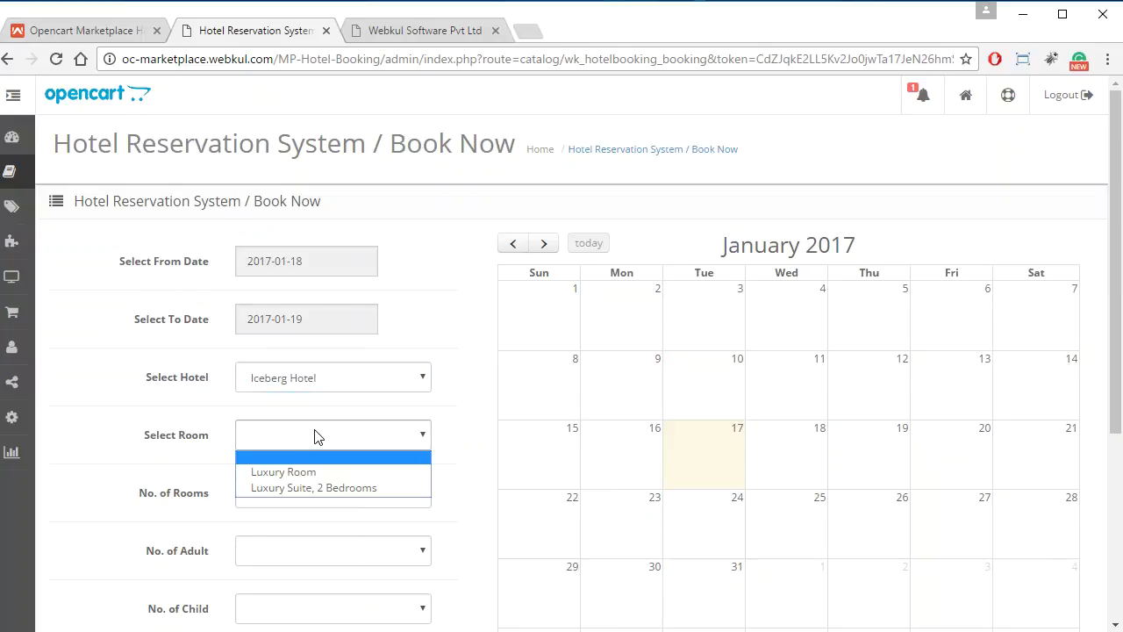
left_click(312, 474)
scroll(373, 465, "down", 2)
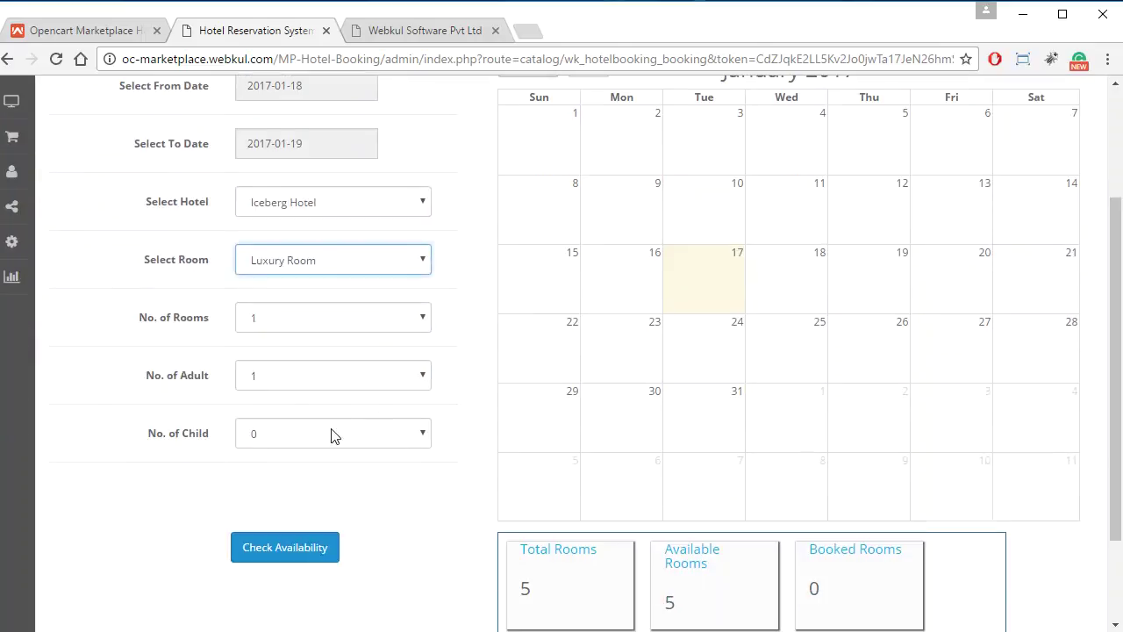
left_click(326, 318)
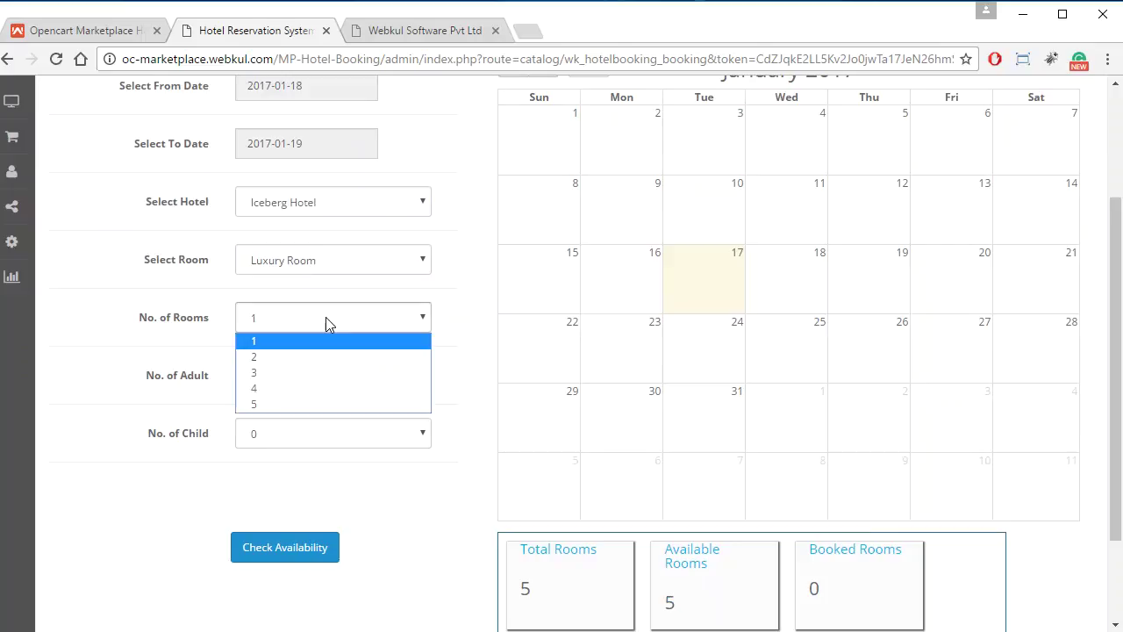
left_click(214, 353)
left_click(272, 378)
left_click(269, 417)
left_click(478, 406)
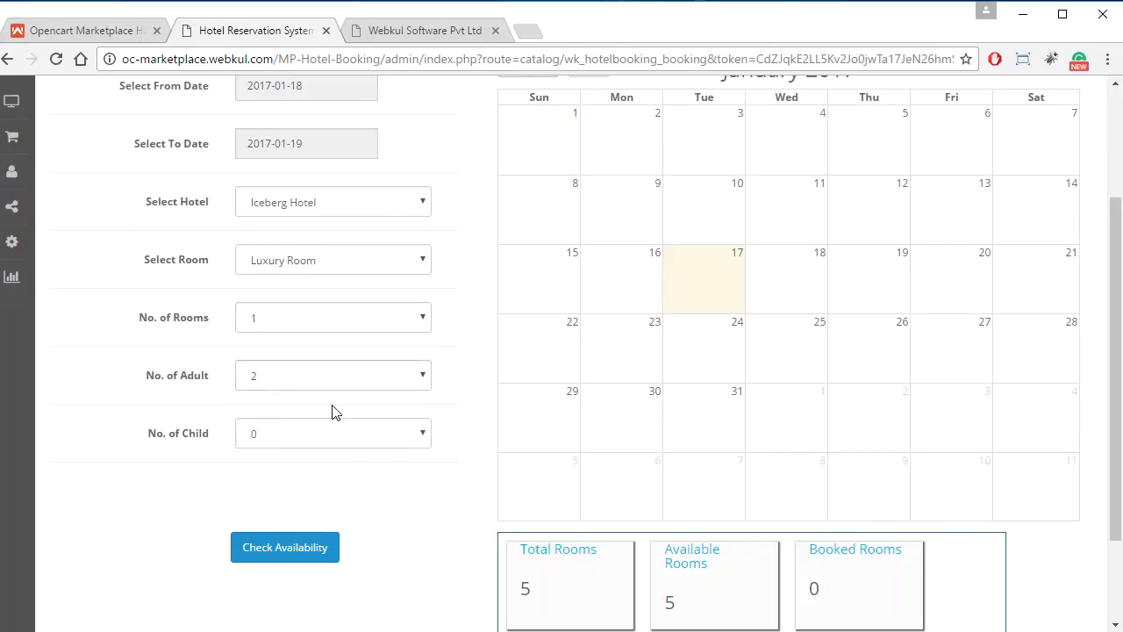
- Check availability and book the available Luxury Room
left_click(304, 558)
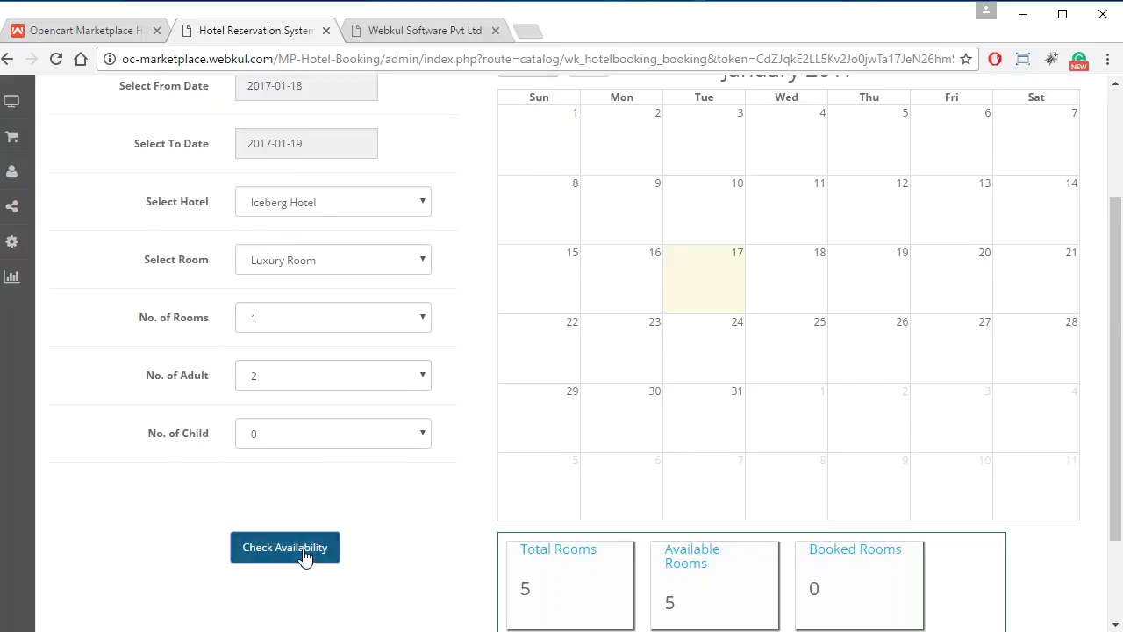
scroll(642, 521, "down", 2)
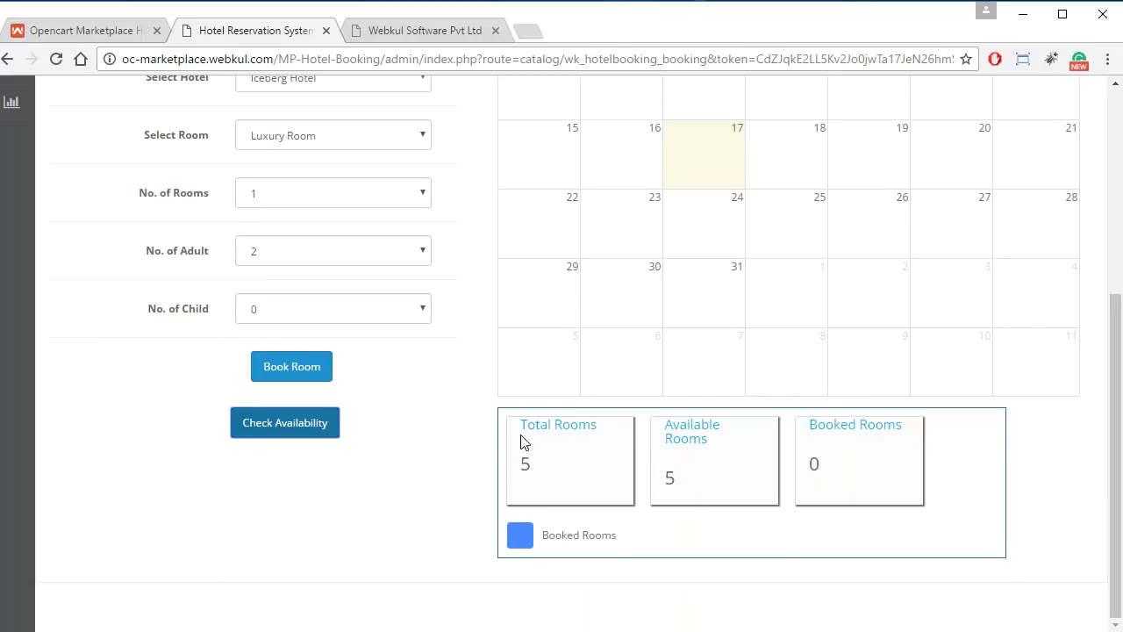
left_click_drag(521, 425, 635, 438)
left_click(608, 482)
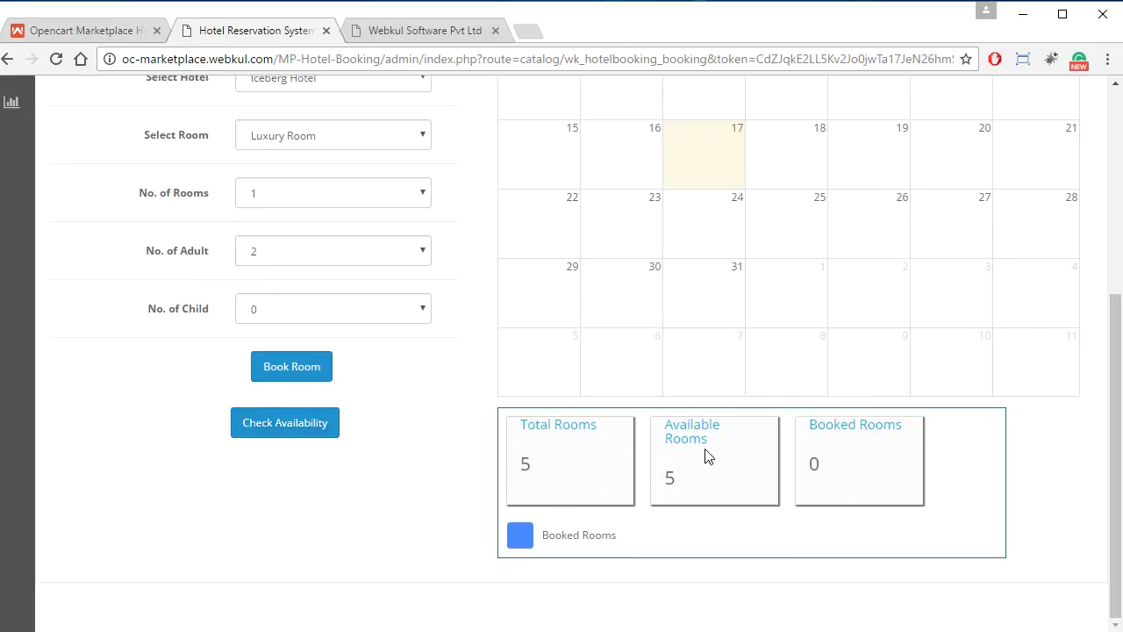
scroll(386, 417, "up", 2)
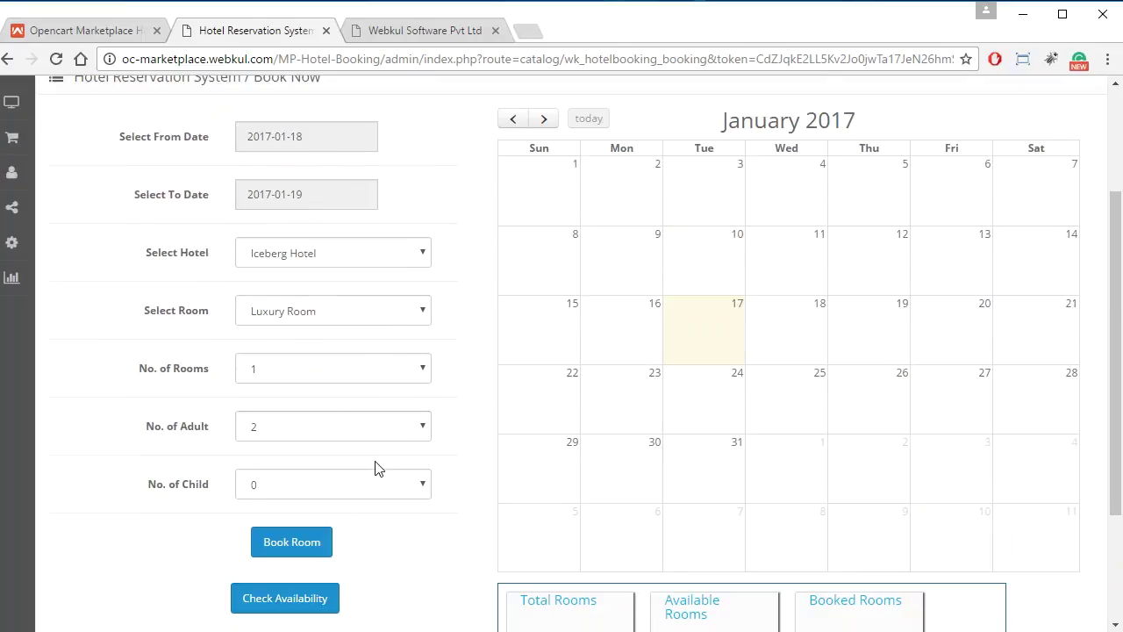
left_click(298, 541)
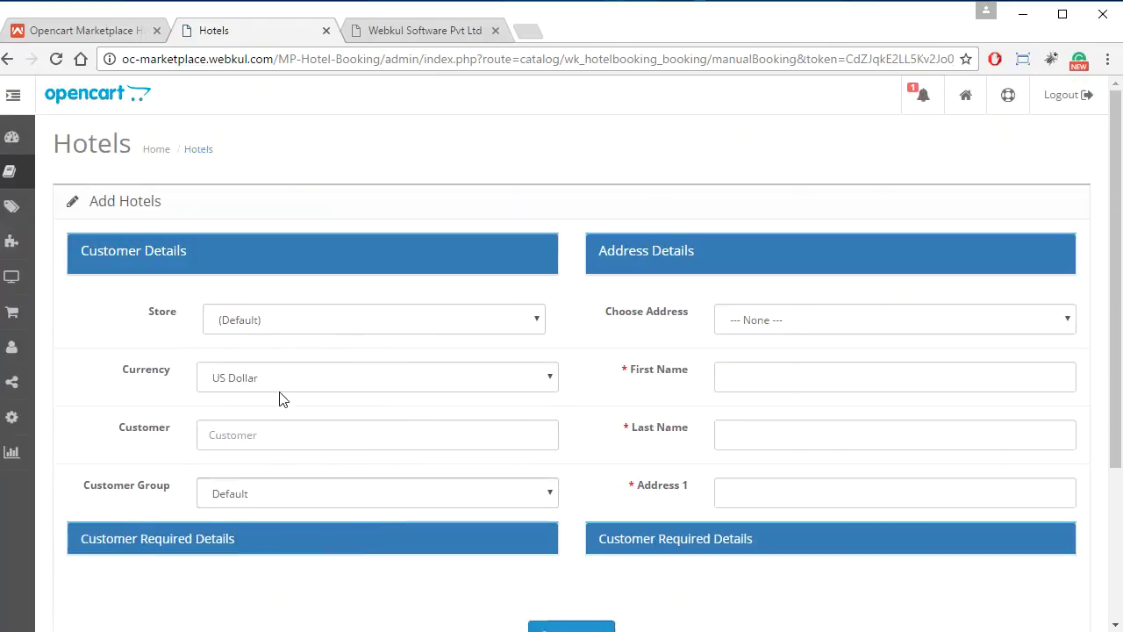
- Assign the booking to the existing customer, keeping the Default customer group
scroll(630, 429, "down", 2)
scroll(465, 304, "up", 2)
left_click(536, 275)
left_click(536, 276)
left_click(842, 279)
left_click(351, 332)
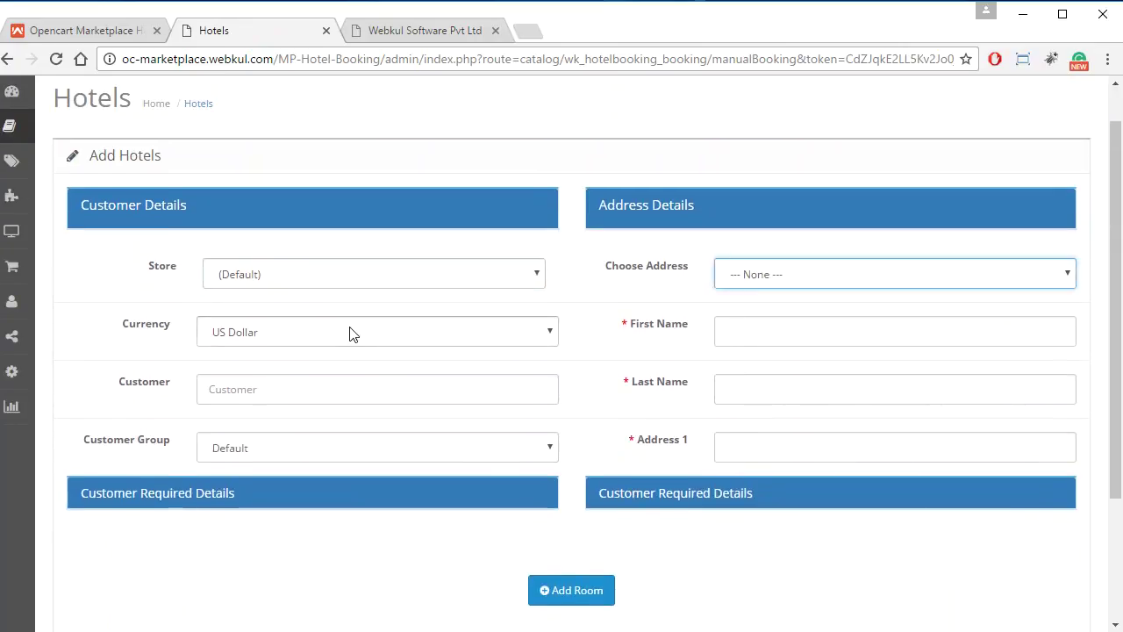
left_click(430, 397)
left_click(426, 439)
left_click(407, 386)
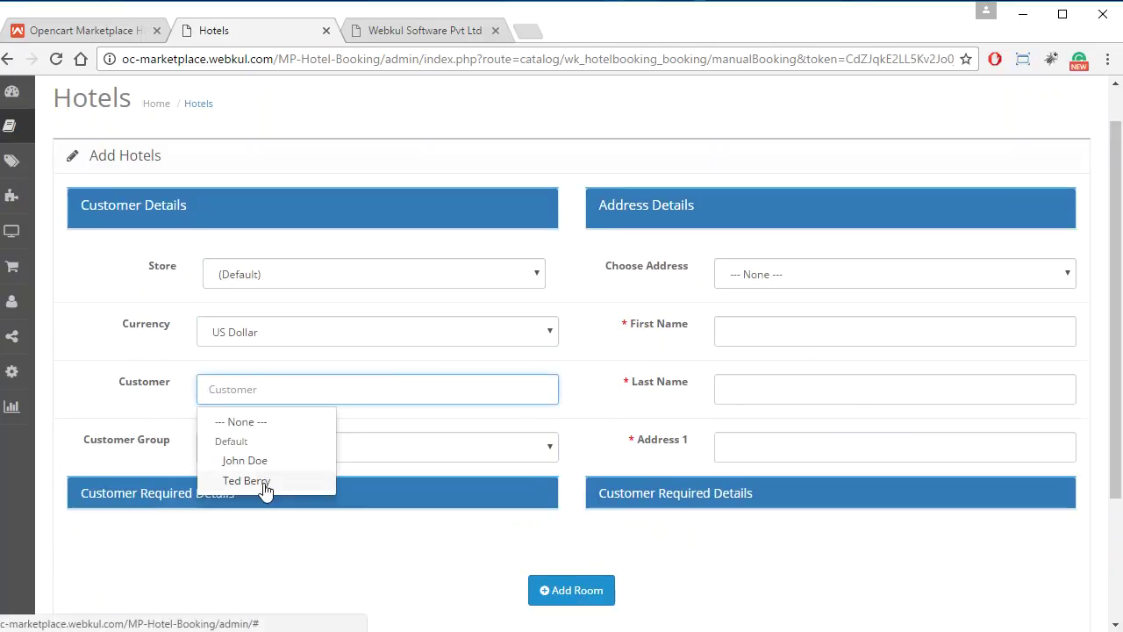
left_click(263, 481)
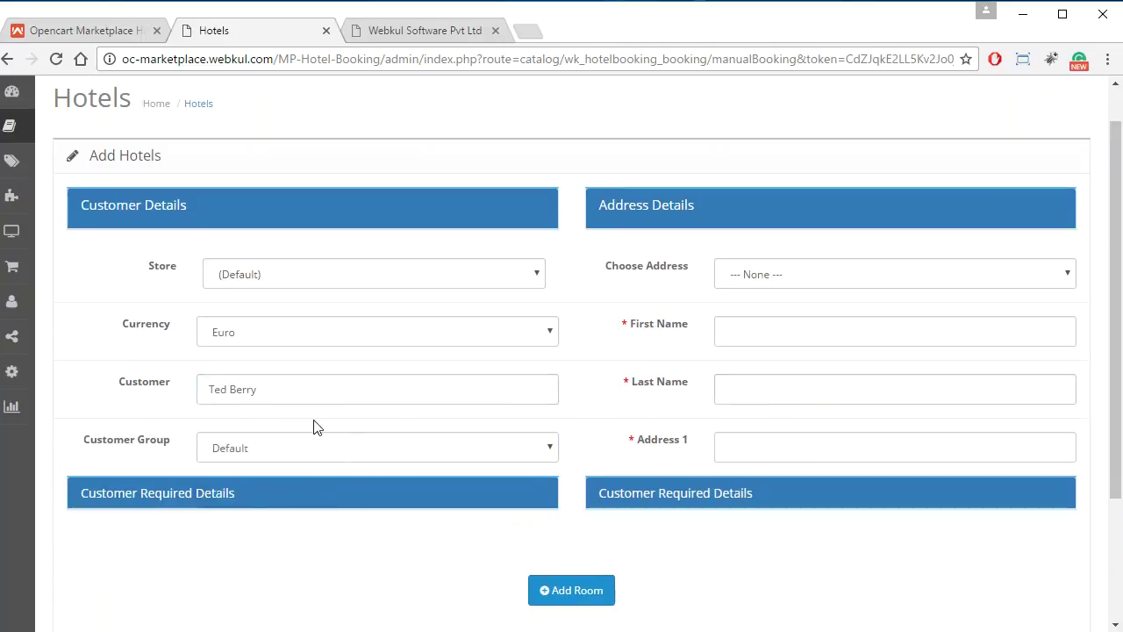
double_click(433, 402)
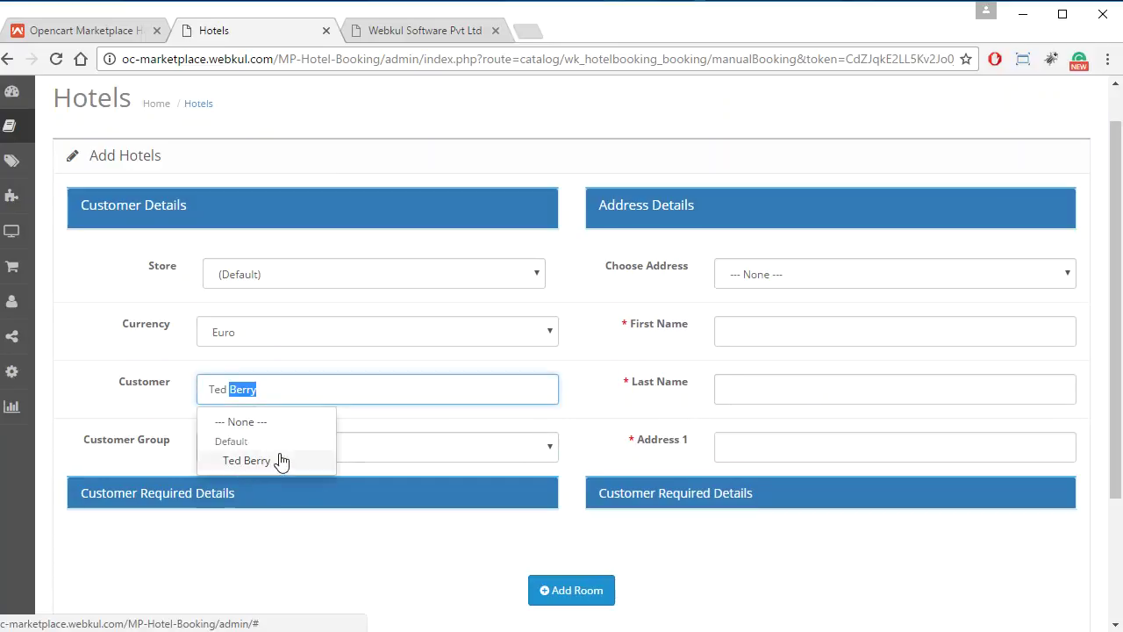
left_click(239, 460)
left_click(498, 451)
left_click(498, 450)
- Fill the address first name, last name and Address 1 from autofill suggestions
left_click(823, 328)
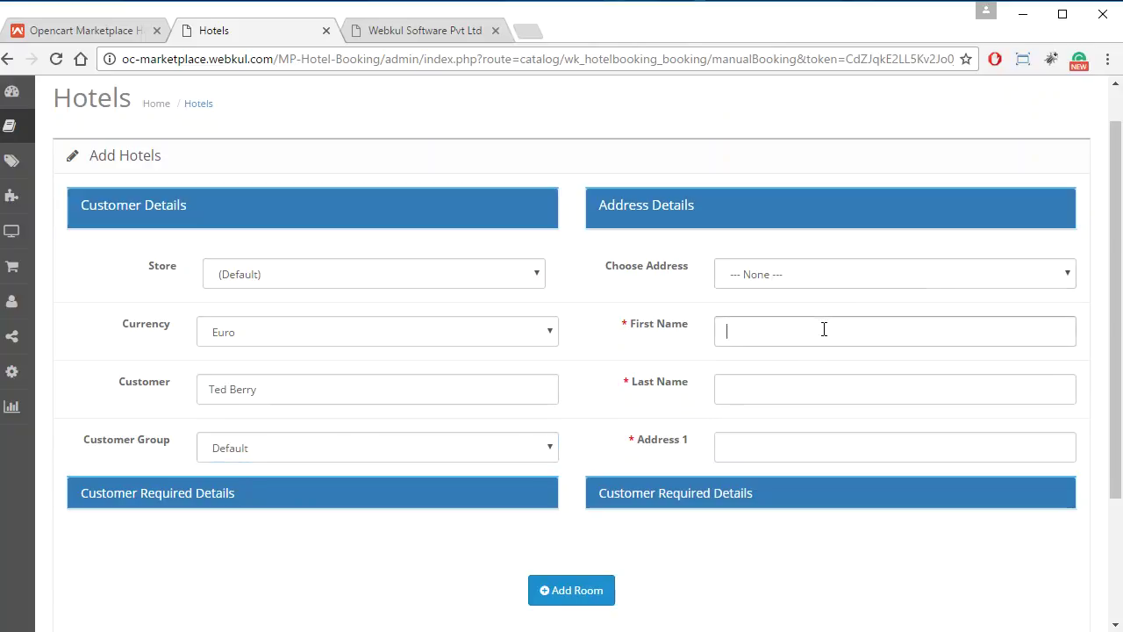
left_click(815, 353)
left_click(747, 391)
left_click(742, 443)
left_click(760, 456)
left_click(763, 473)
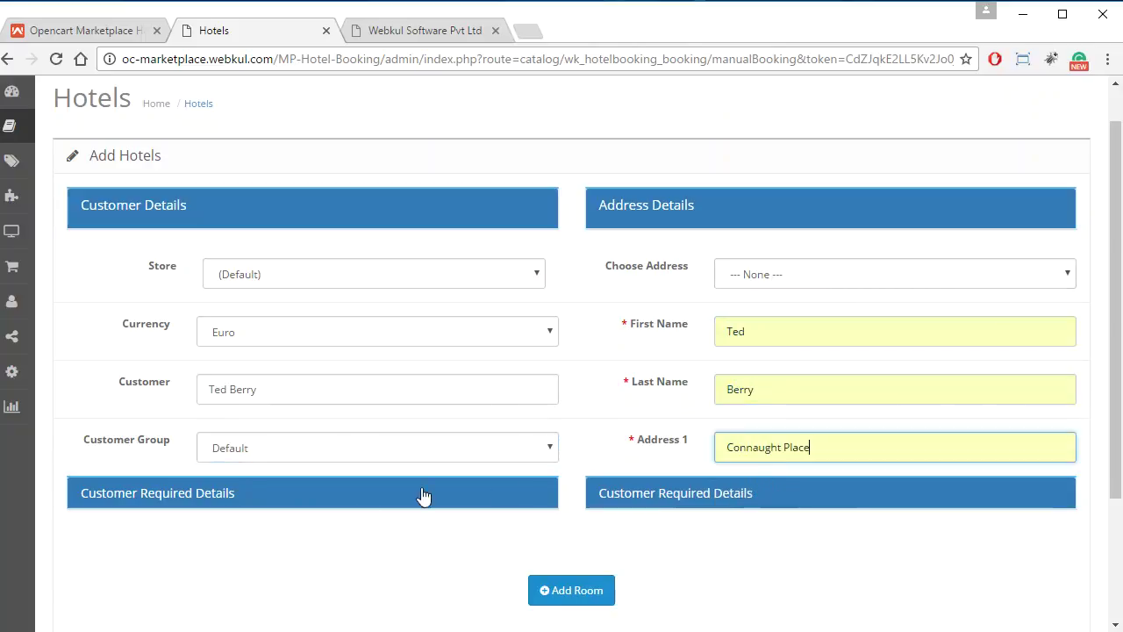
- Fill the address city New Delhi and postcode 110001
scroll(671, 492, "down", 2)
scroll(676, 487, "down", 2)
left_click(472, 325)
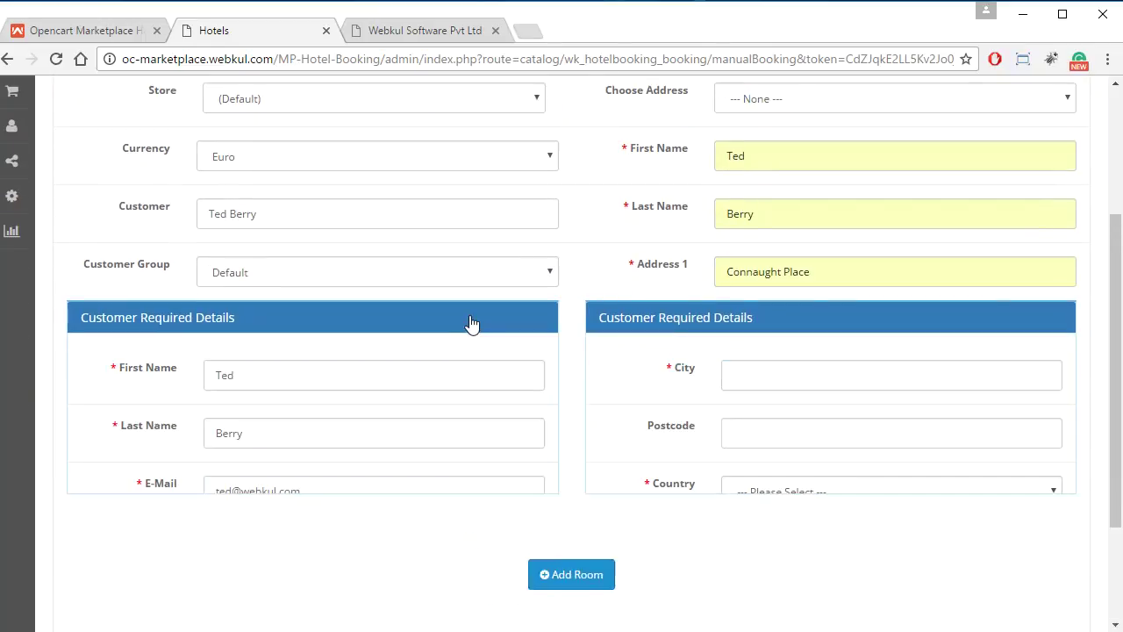
scroll(414, 354, "down", 2)
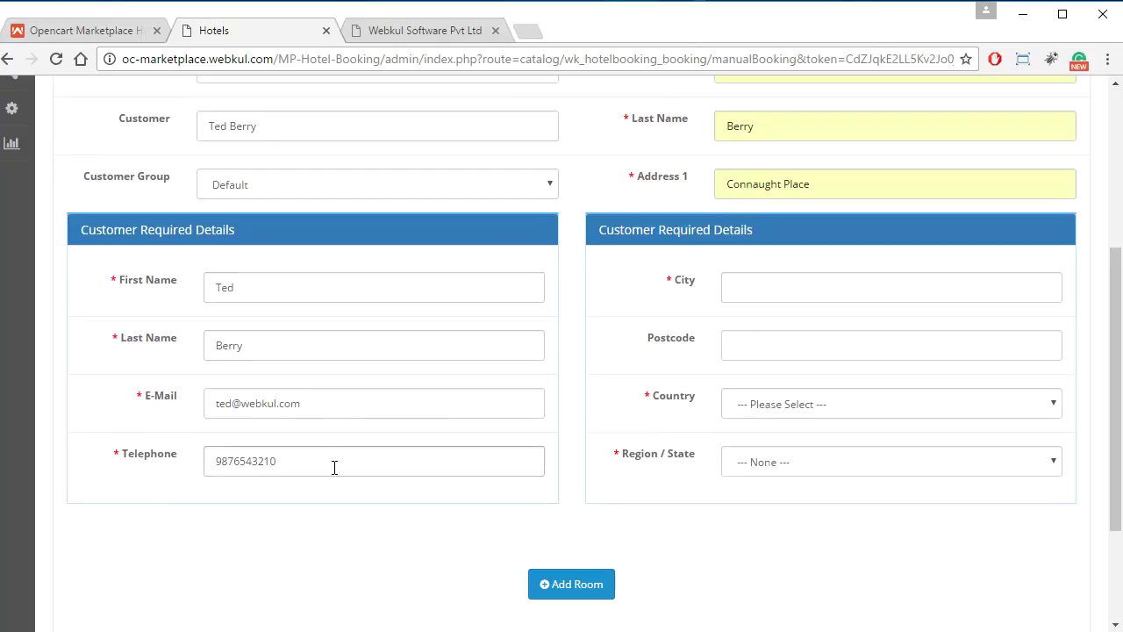
left_click(266, 124)
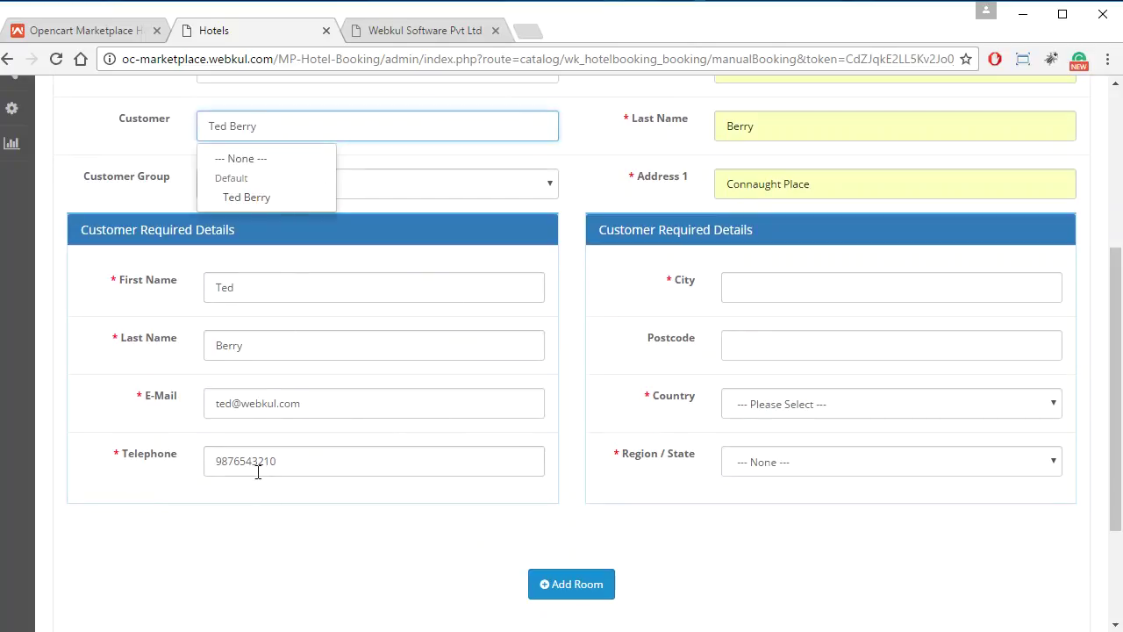
left_click(815, 301)
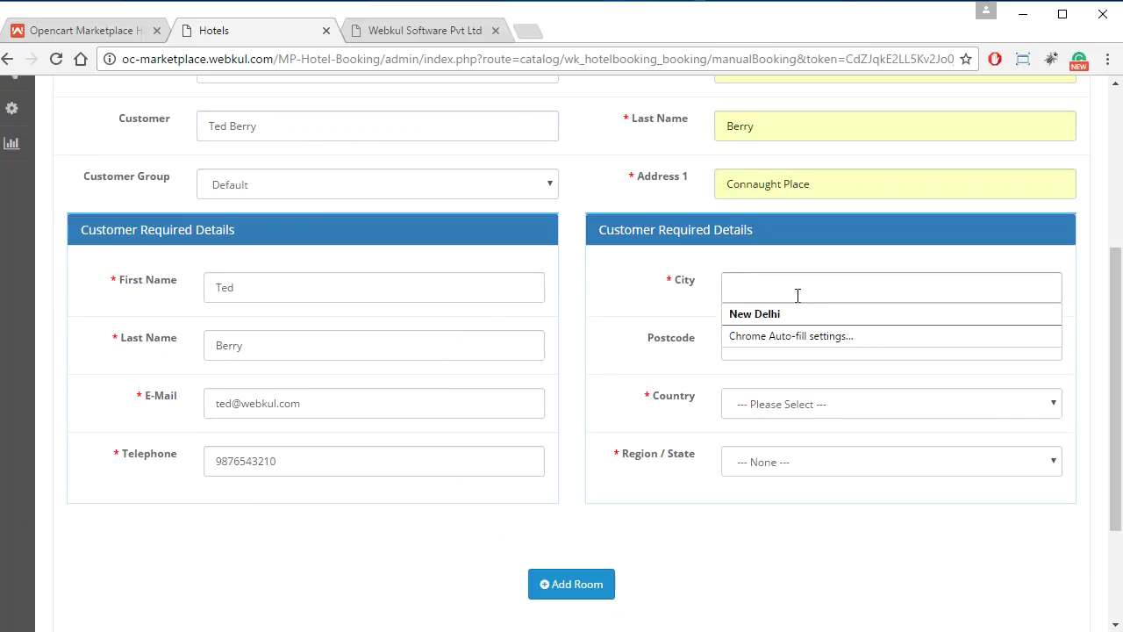
left_click(799, 311)
left_click(781, 345)
left_click(780, 372)
- Set the country to India and the region to Uttar Pradesh
left_click(825, 410)
scroll(807, 220, "down", 3)
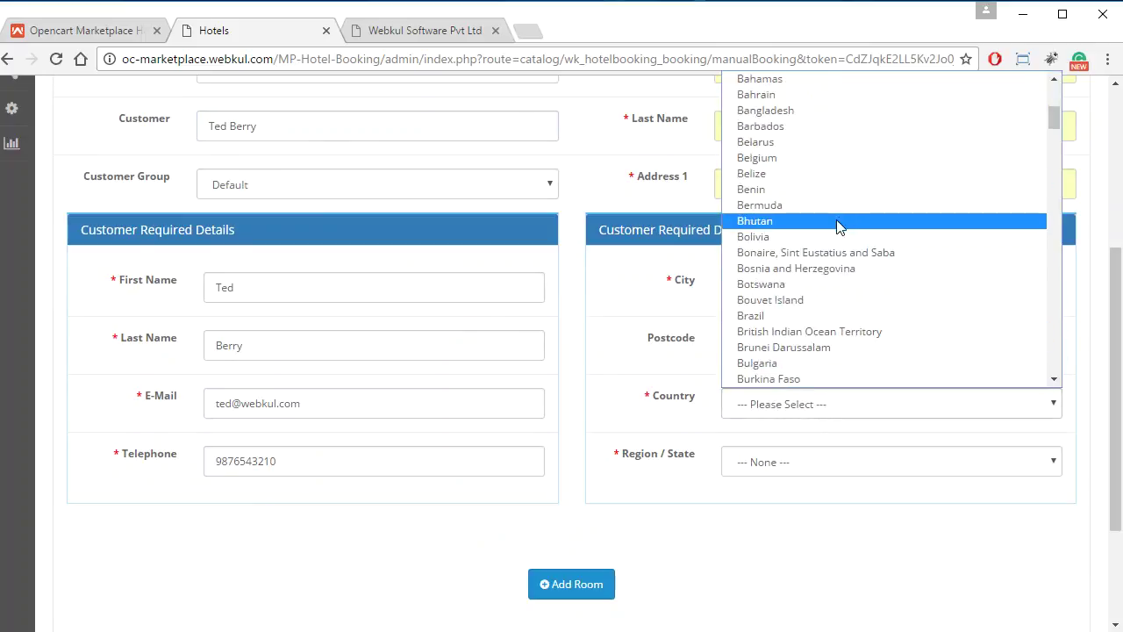
scroll(813, 256, "down", 6)
scroll(813, 263, "down", 2)
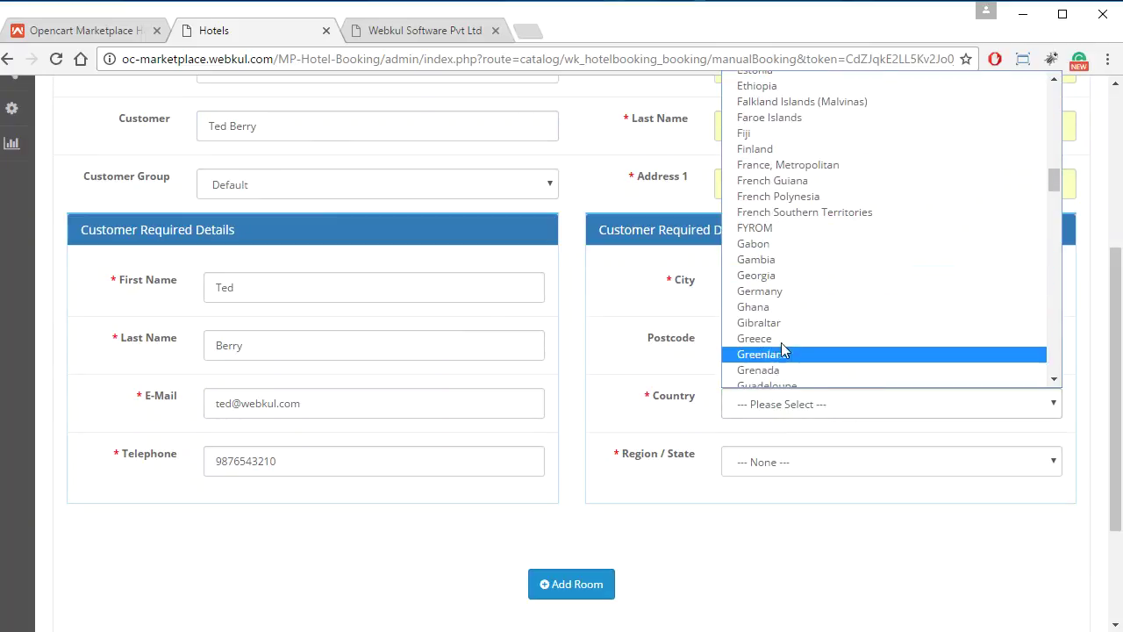
scroll(784, 333, "down", 4)
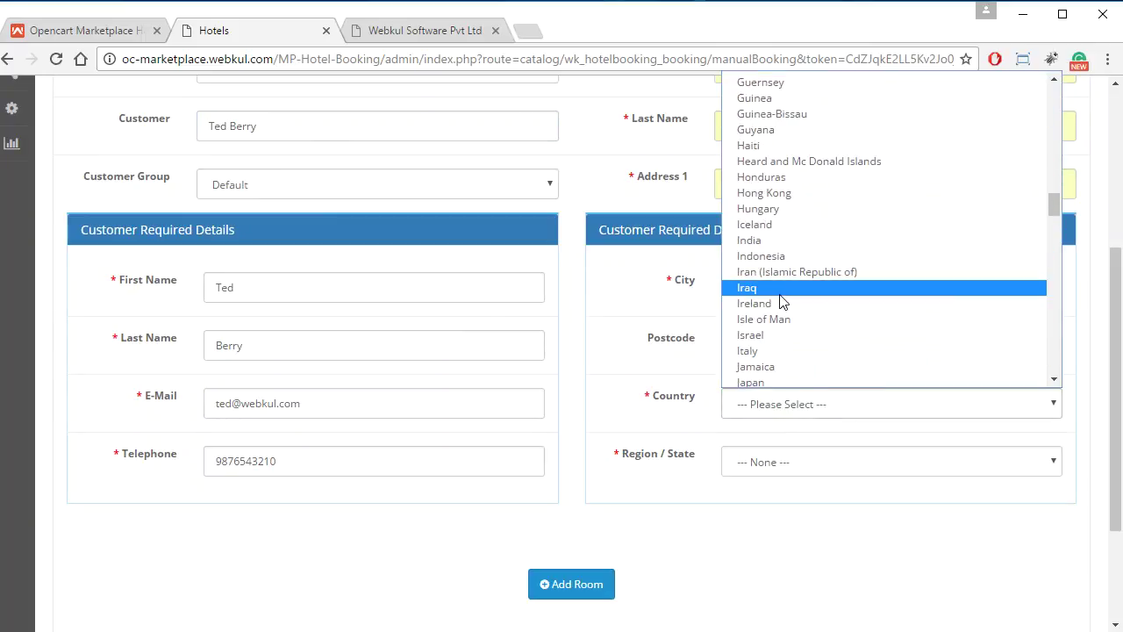
left_click(753, 242)
left_click(830, 462)
scroll(793, 333, "down", 5)
left_click(780, 421)
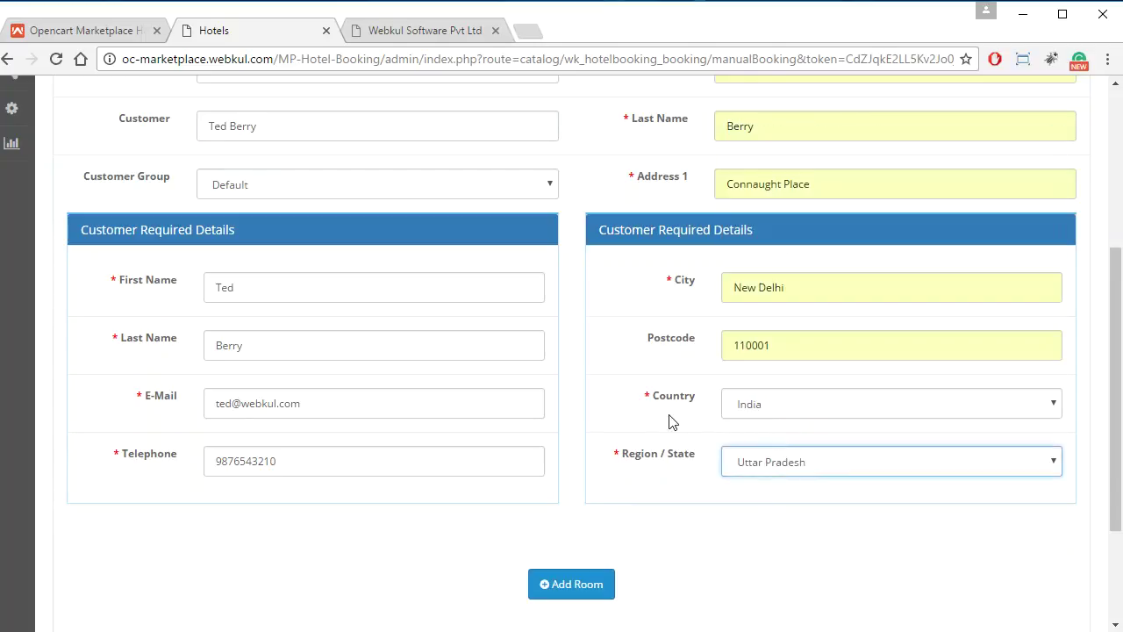
scroll(685, 465, "down", 1)
- Add the room to the booking and choose Cash On Delivery as payment method
left_click(578, 513)
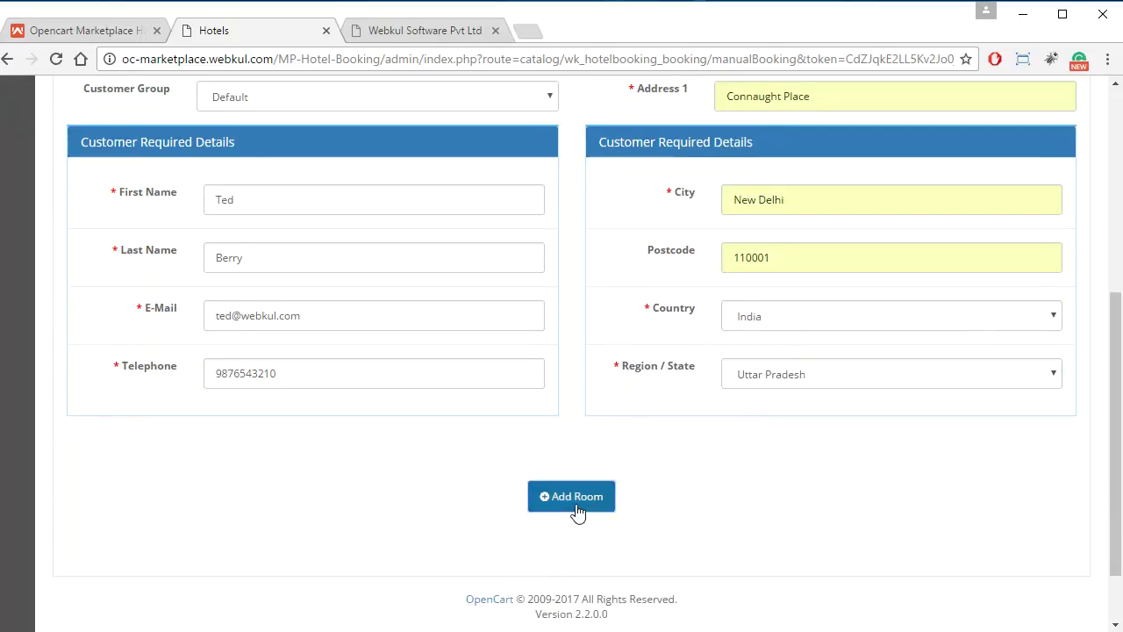
scroll(465, 427, "down", 2)
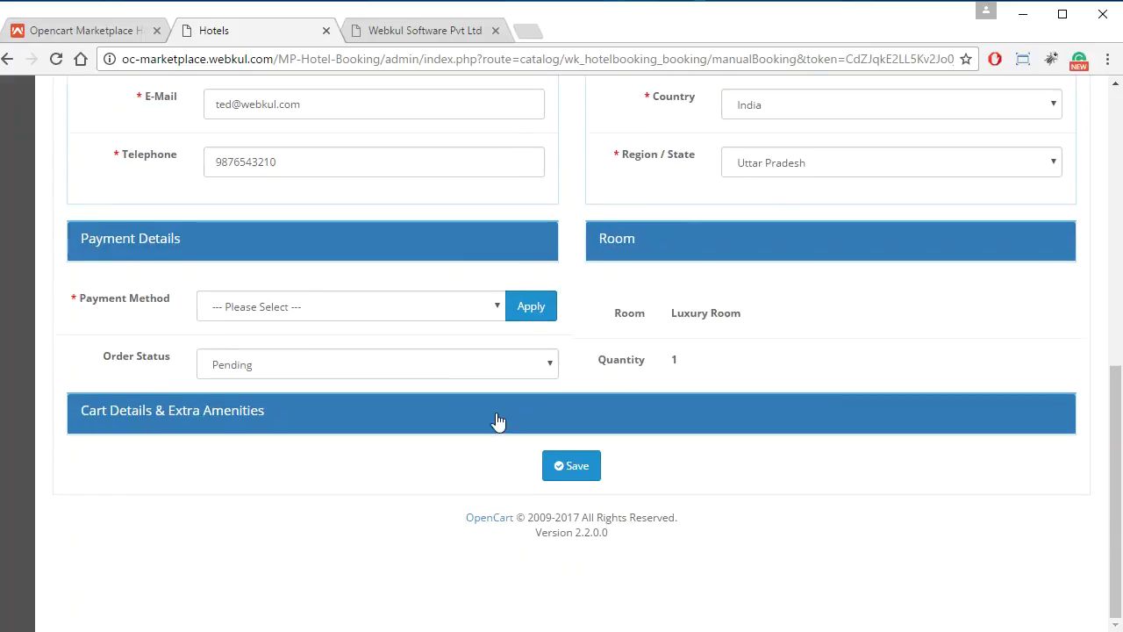
left_click(473, 309)
left_click(340, 365)
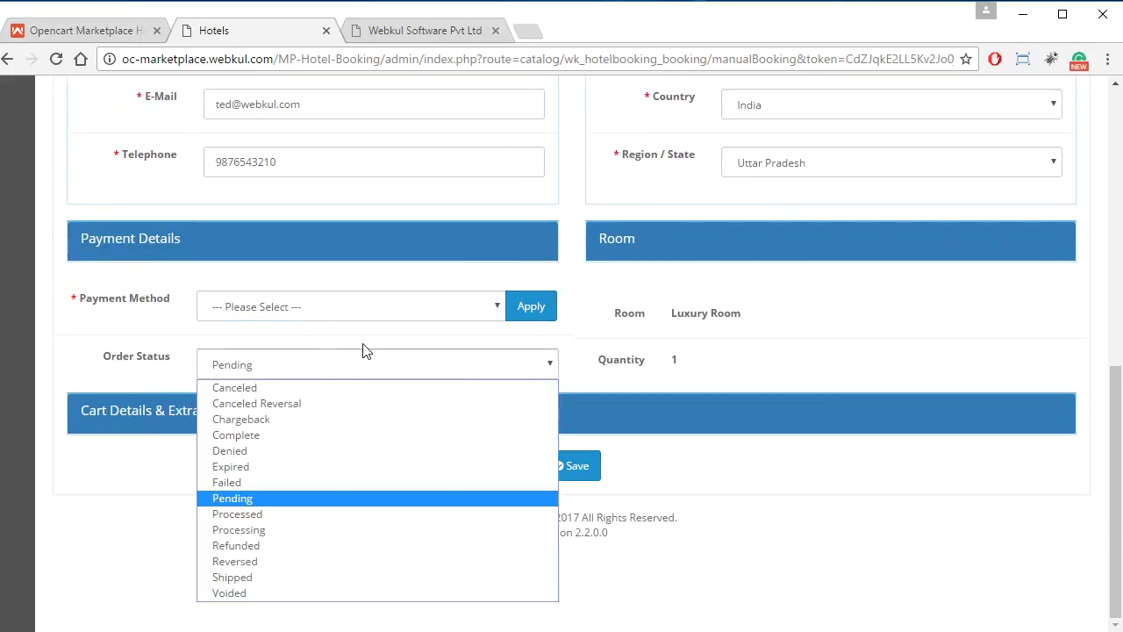
left_click(419, 309)
left_click(360, 345)
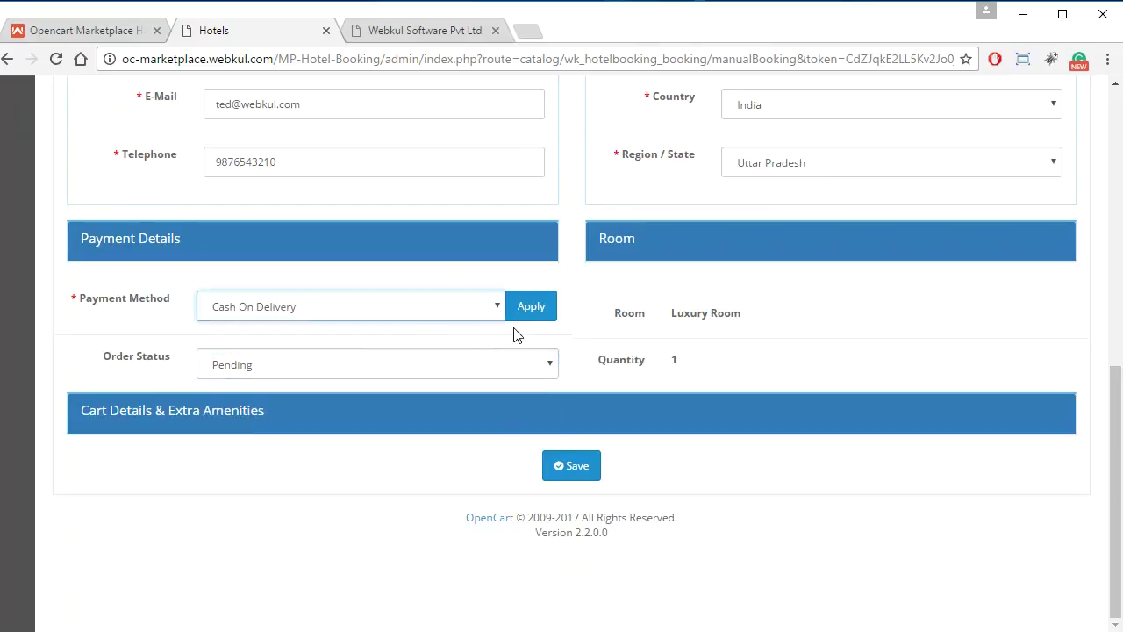
- Keep the order status at Pending and save the booking
left_click(466, 365)
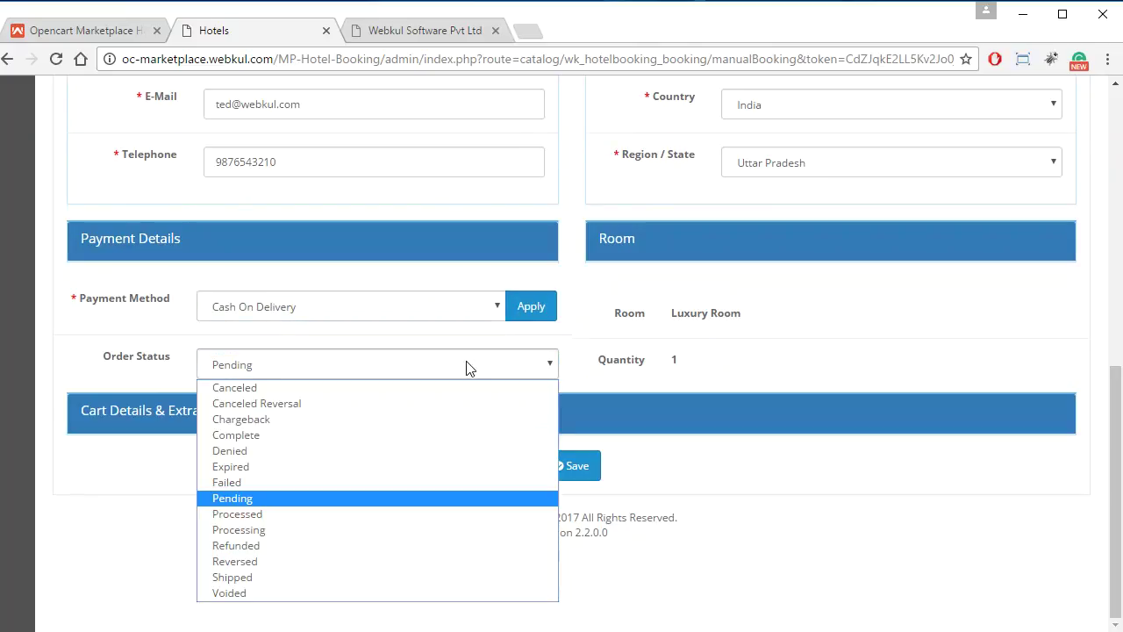
left_click(466, 366)
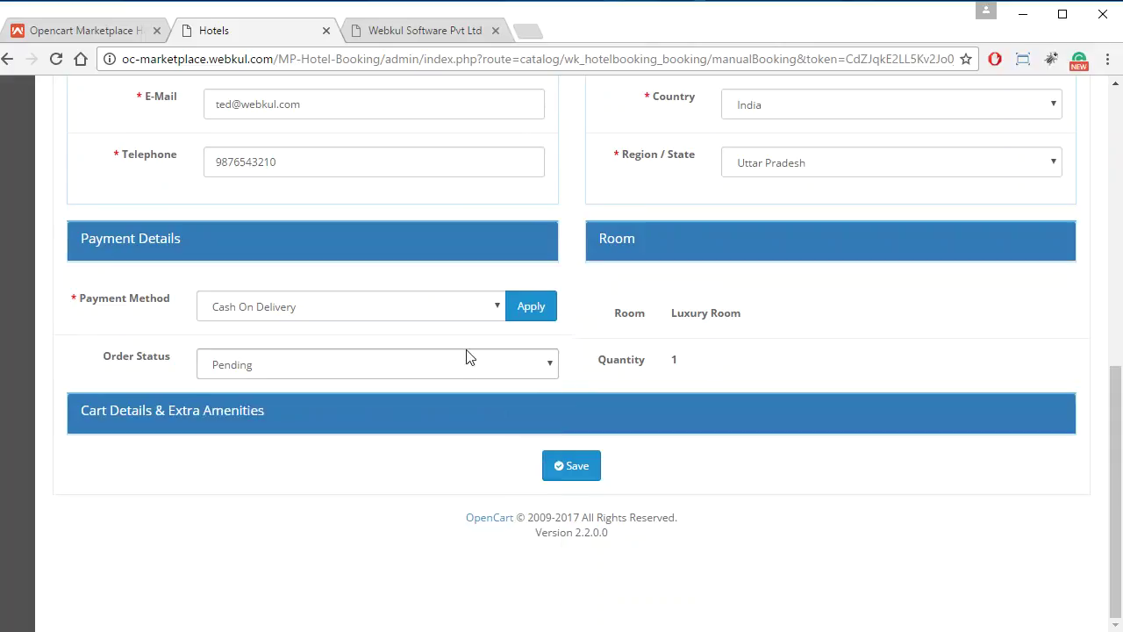
left_click(336, 369)
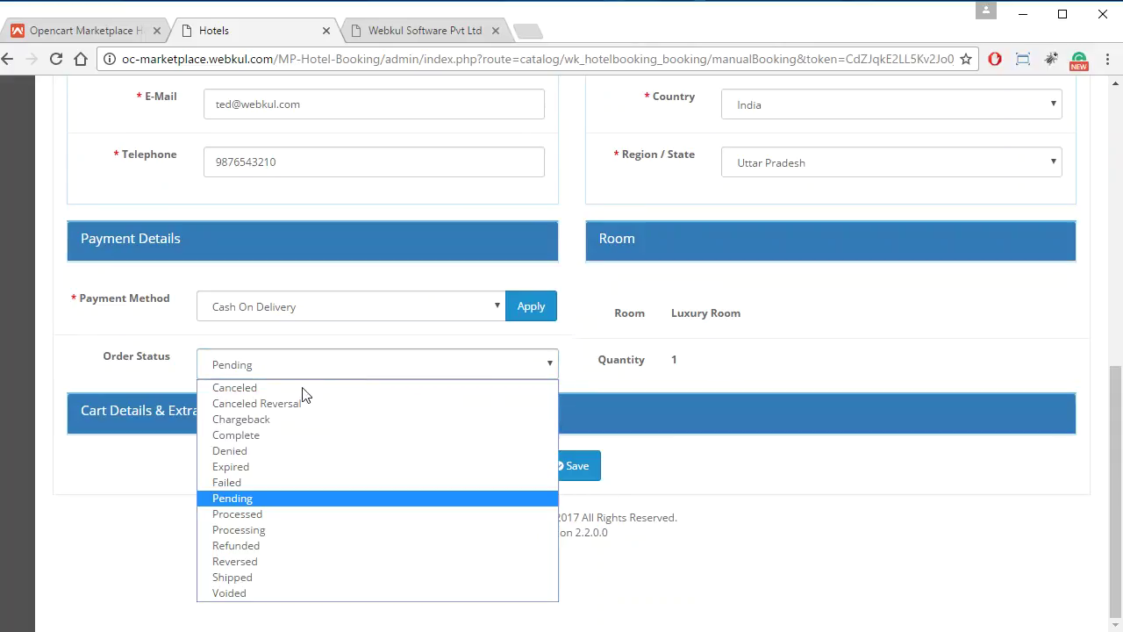
left_click(253, 501)
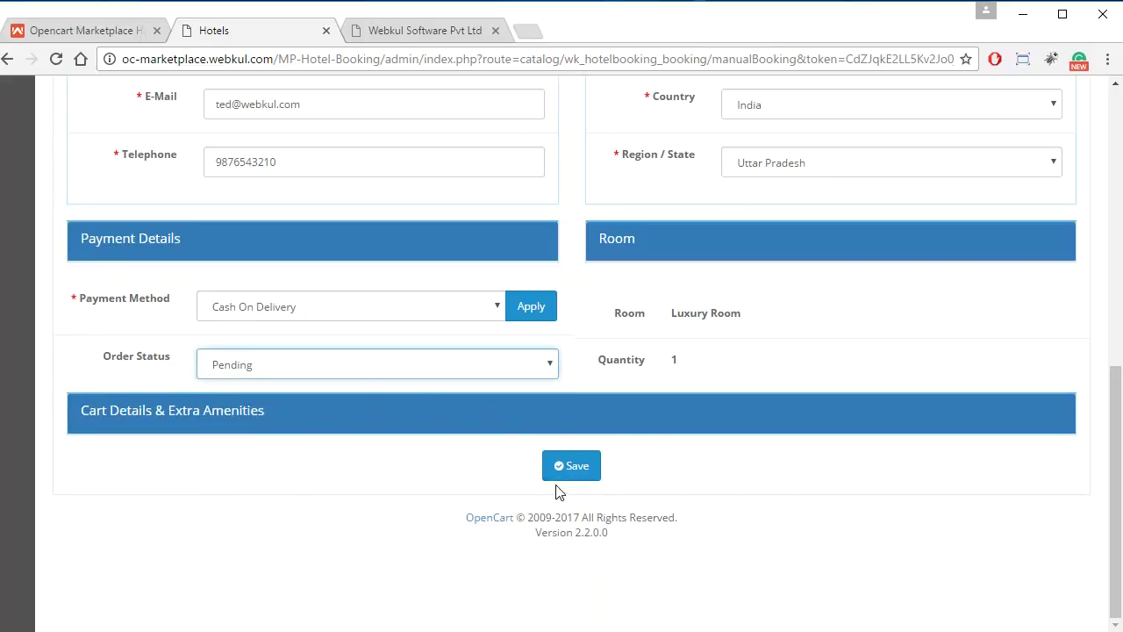
left_click(581, 470)
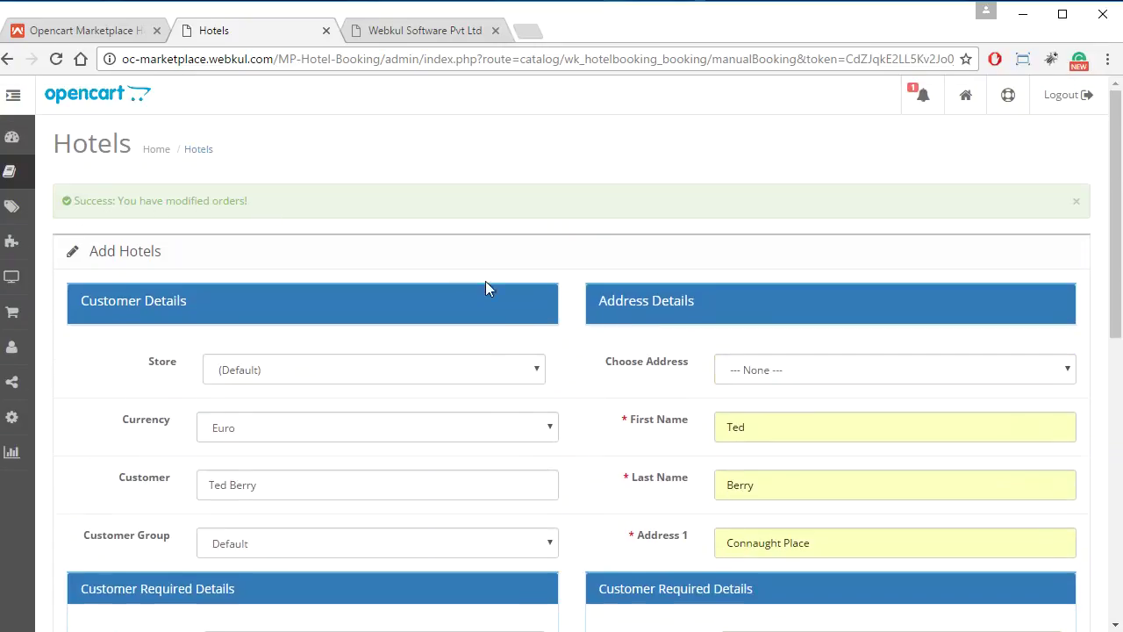
- Review the cart details (Luxury Room, 2 adults, 1 night, $200.00) and expand the navigation
scroll(455, 274, "down", 7)
right_click(309, 493)
left_click(243, 519)
left_click(266, 453)
scroll(694, 507, "down", 4)
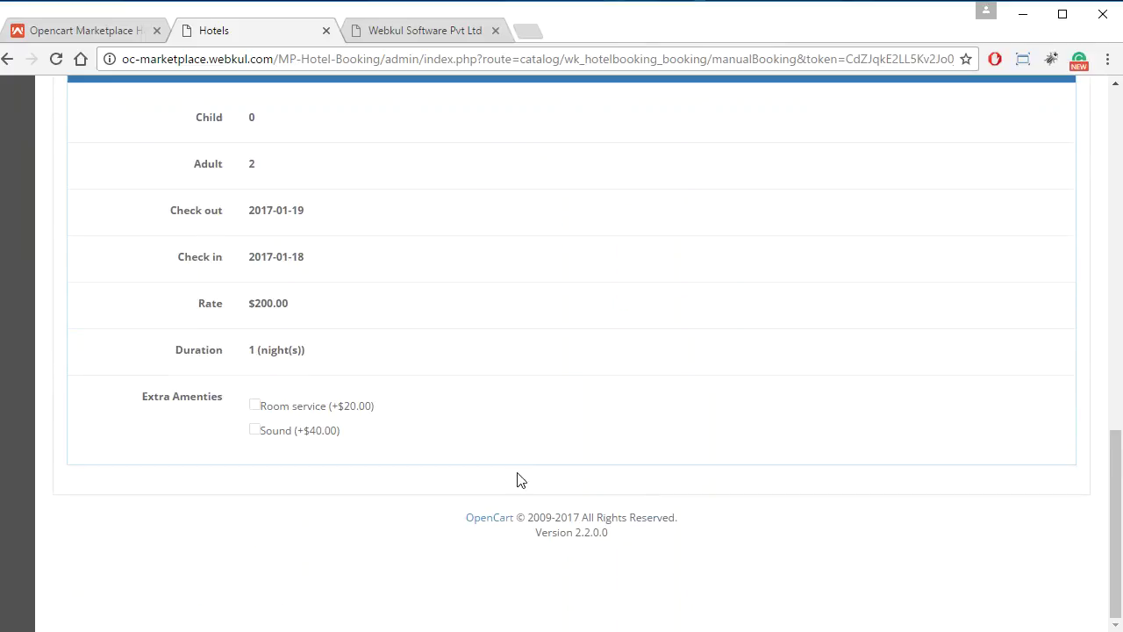
scroll(606, 421, "up", 3)
scroll(399, 419, "down", 3)
left_click(281, 443)
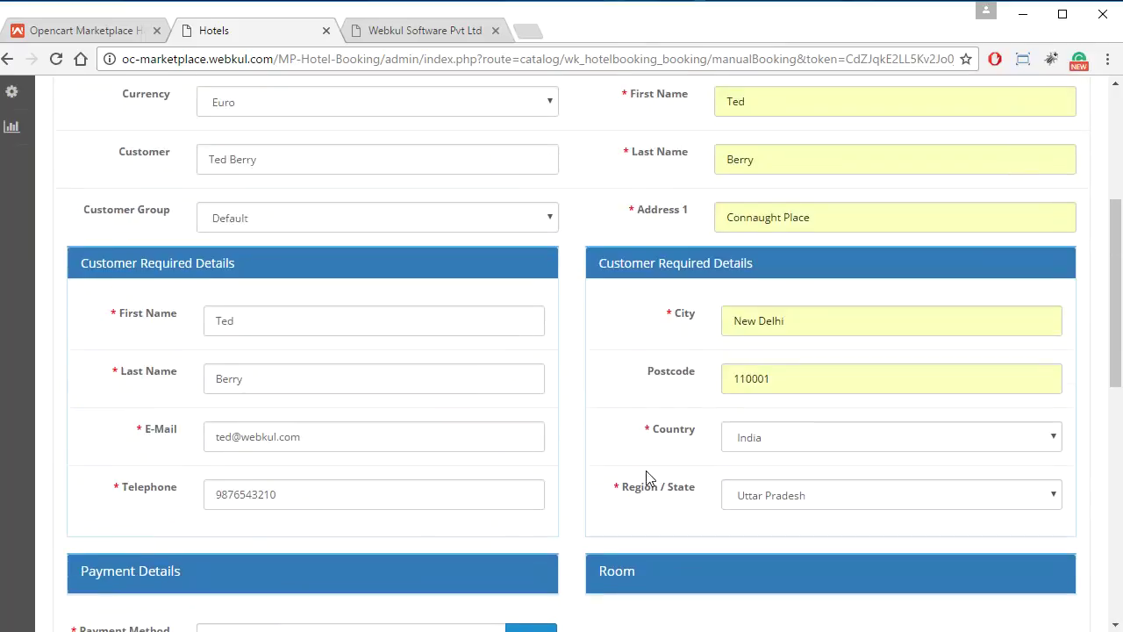
left_click(7, 98)
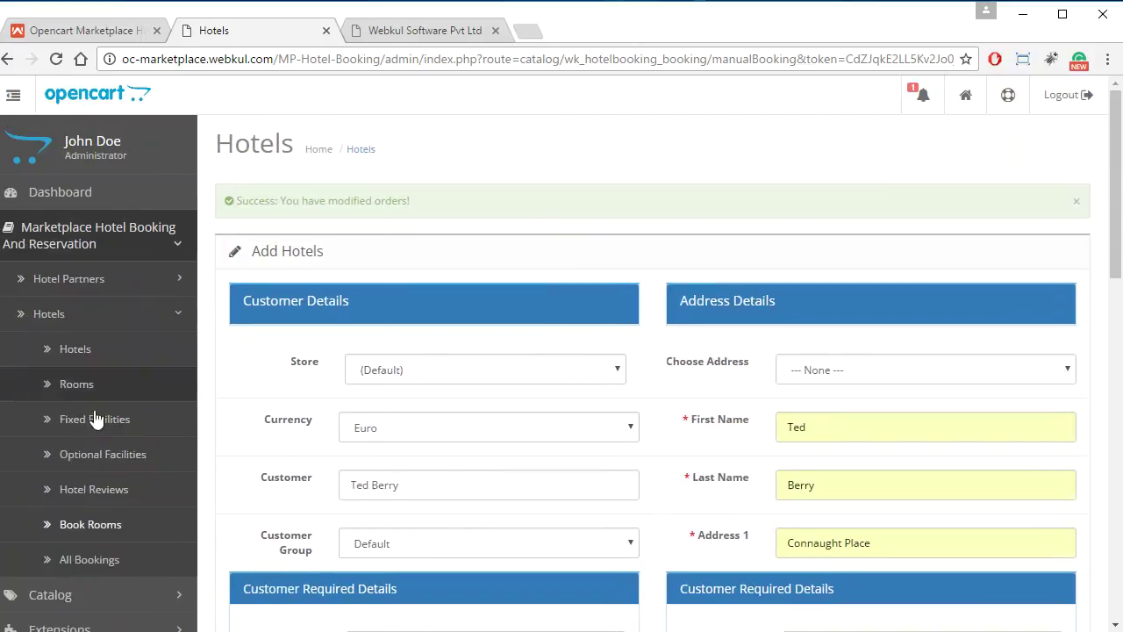
- Go to Hotels > All Bookings and open the Luxury Room's reservations
left_click(106, 566)
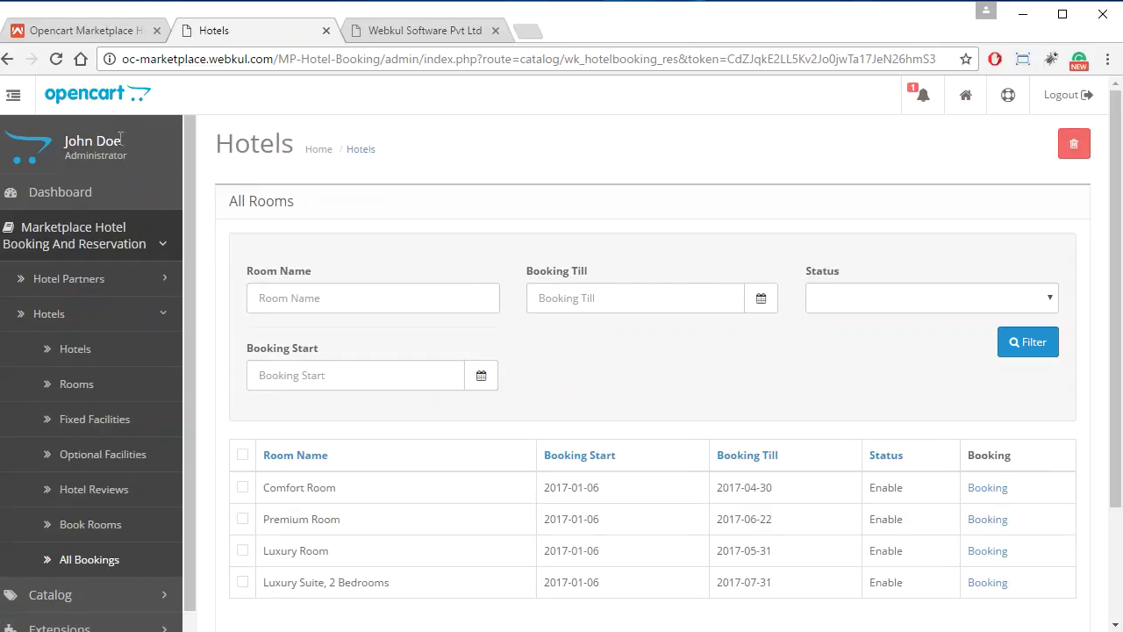
left_click(6, 101)
scroll(267, 552, "down", 1)
scroll(268, 553, "down", 1)
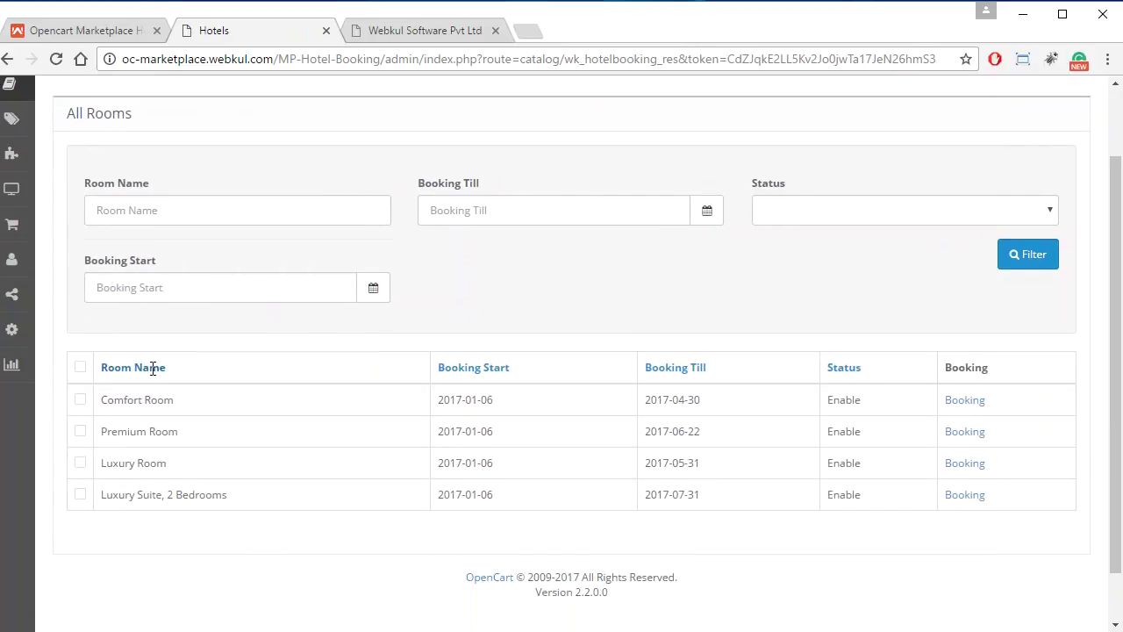
left_click(967, 465)
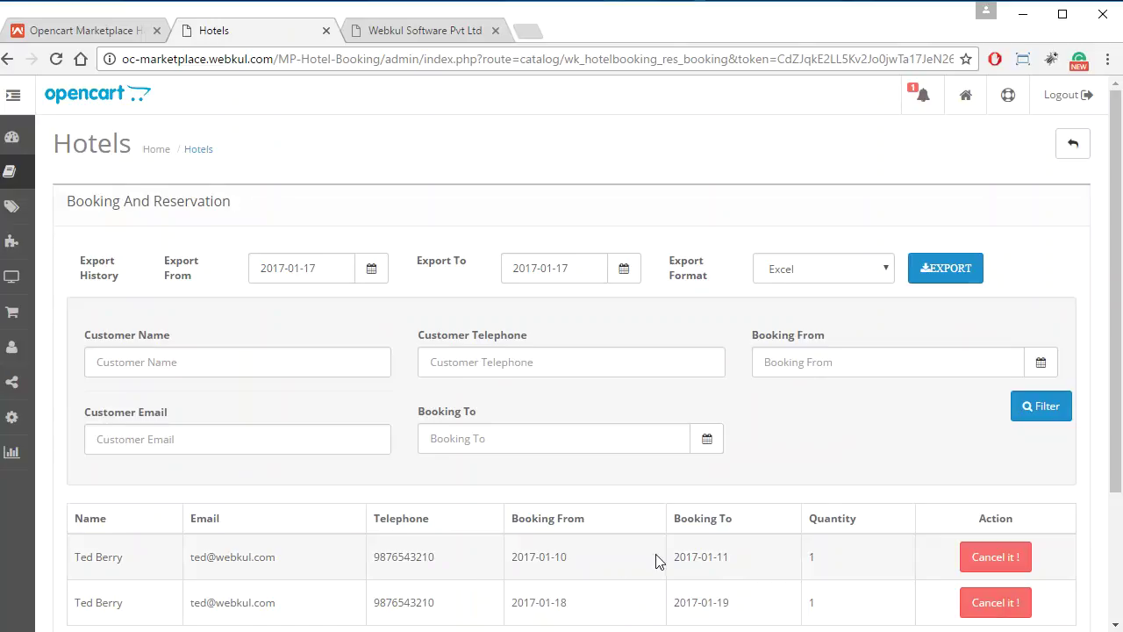
- Inspect the Luxury Room's two bookings for 10–11 and 18–19 January 2017
scroll(351, 583, "down", 2)
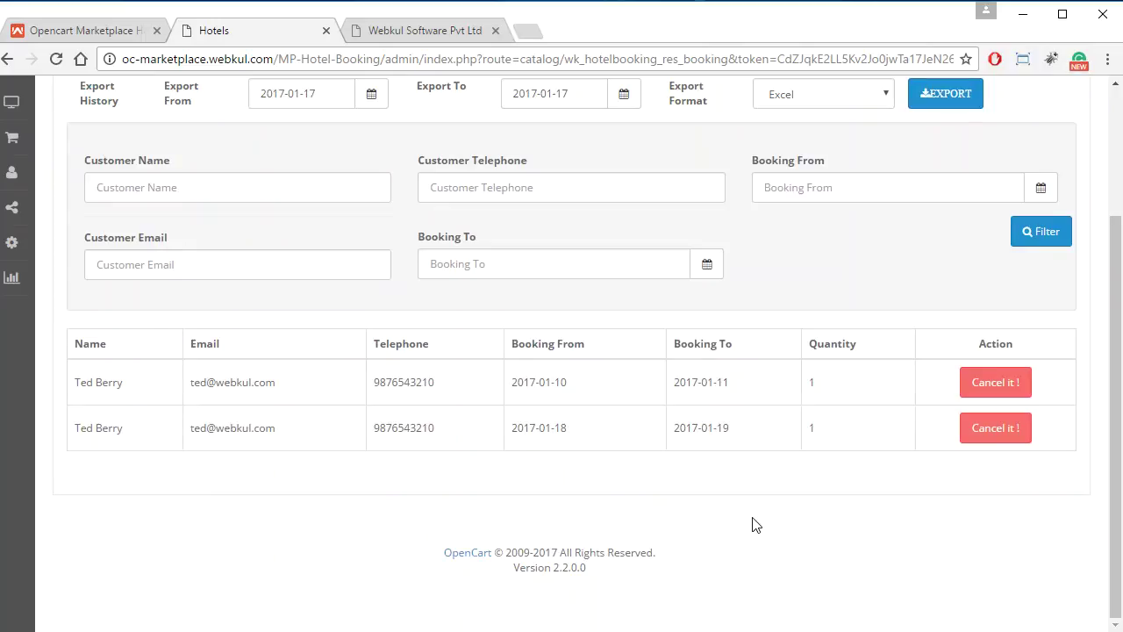
scroll(755, 525, "up", 1)
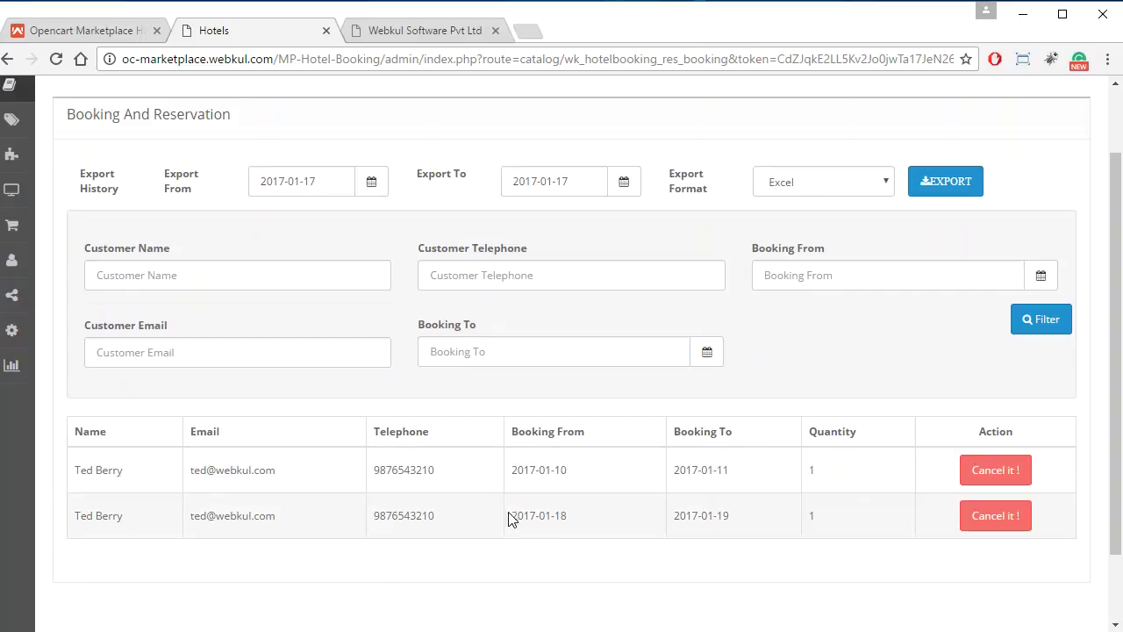
left_click_drag(509, 518, 752, 536)
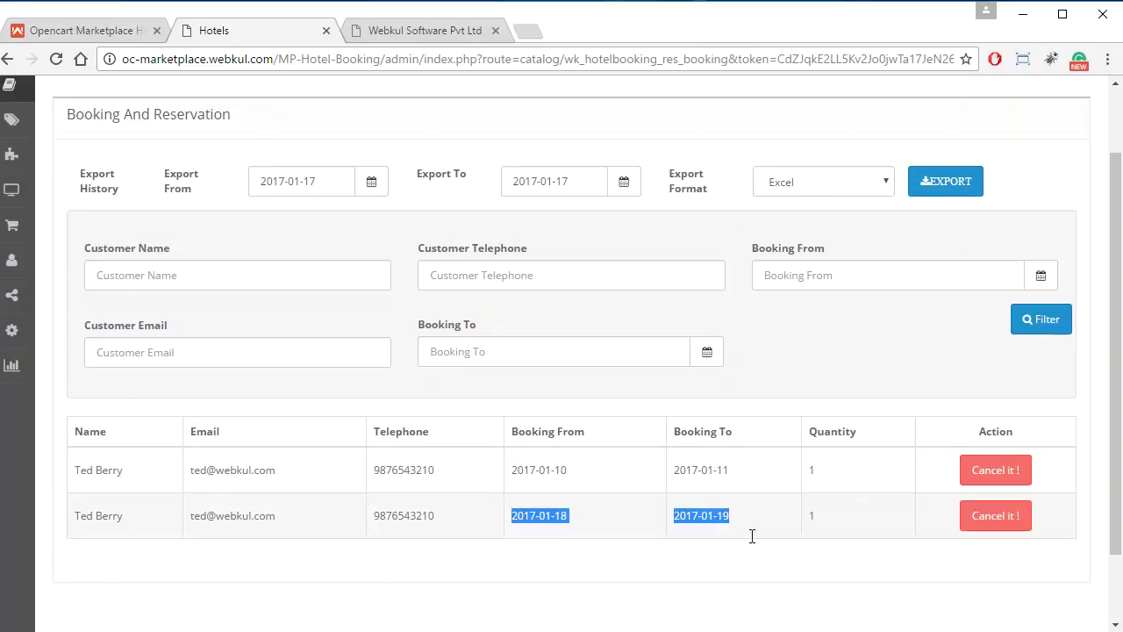
left_click(570, 520)
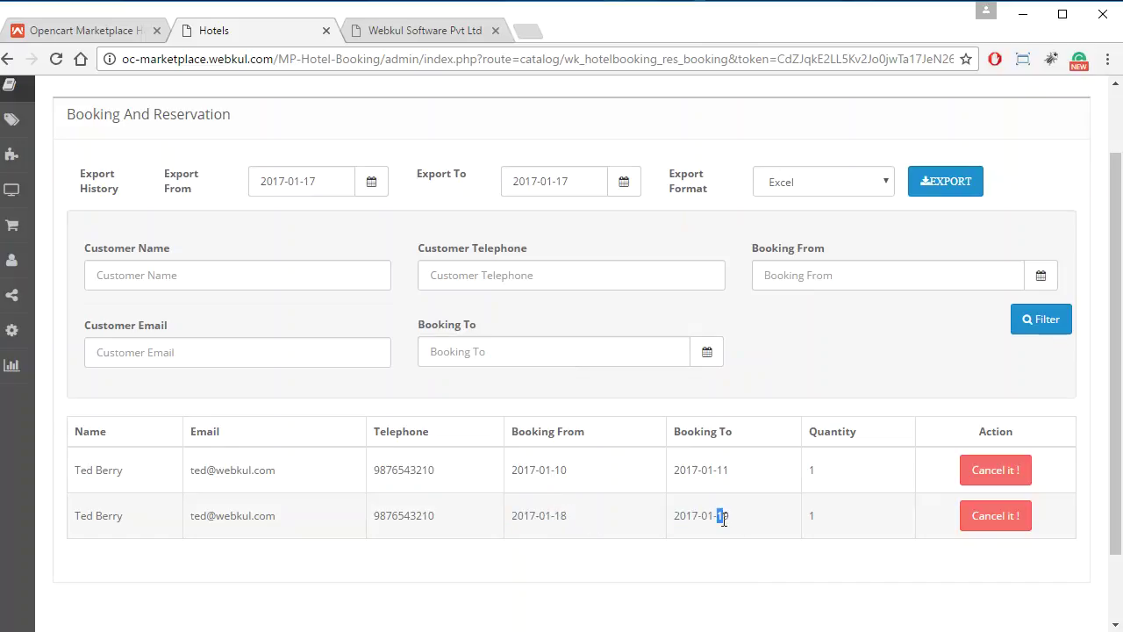
left_click(495, 553)
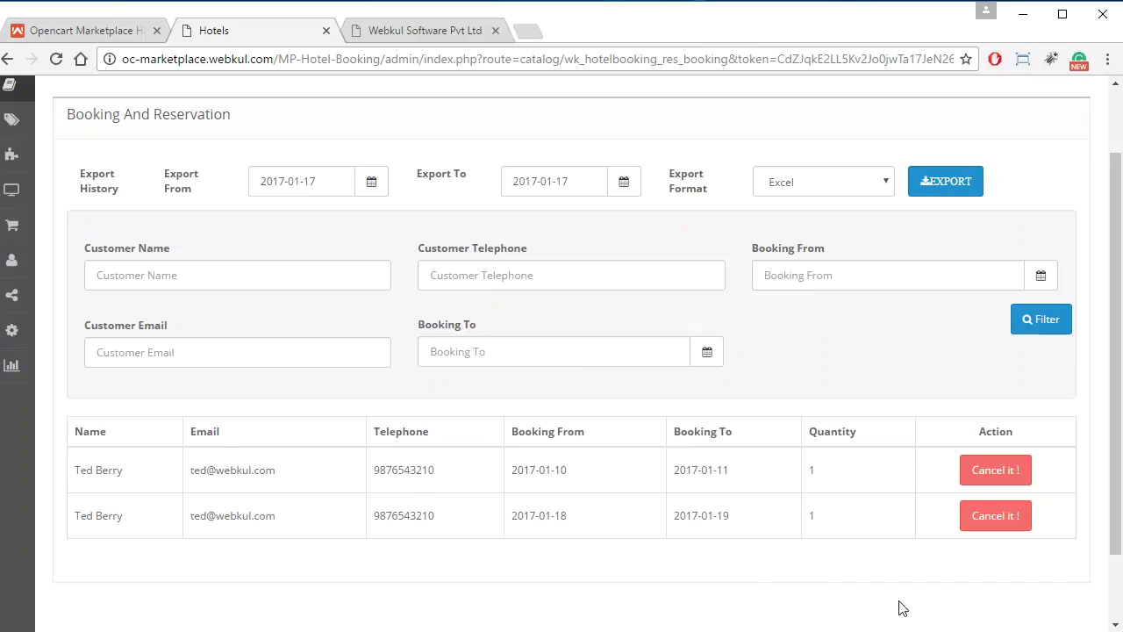
scroll(734, 547, "up", 2)
scroll(865, 569, "down", 2)
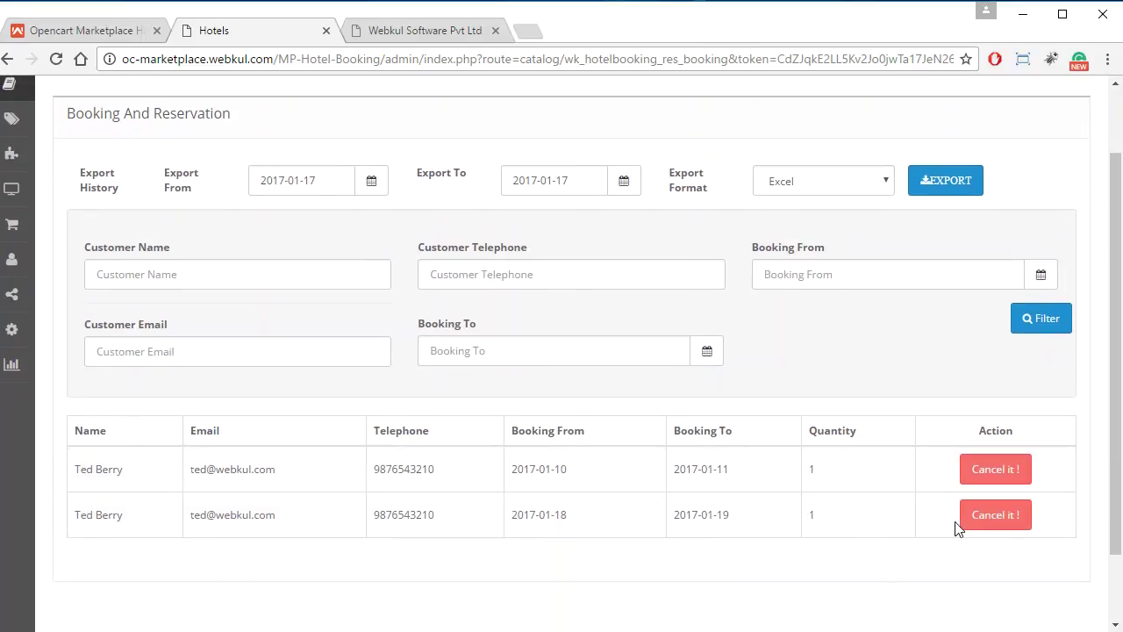
- Cancel the Luxury Room booking for 10–11 January 2017 with Cancel it!
left_click(987, 488)
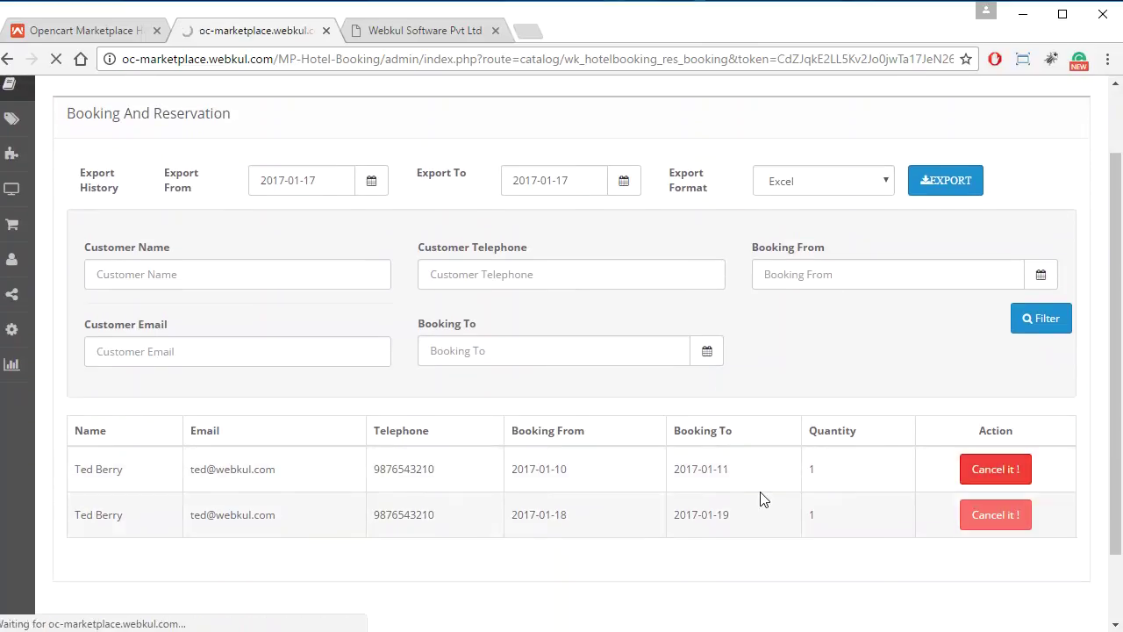
scroll(1111, 546, "down", 2)
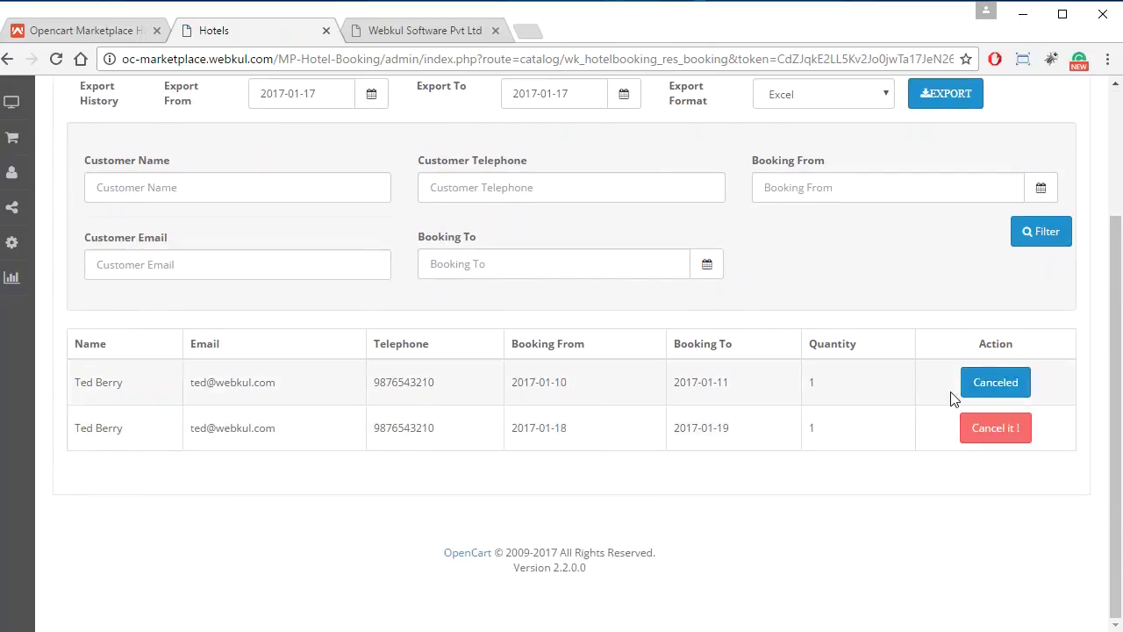
scroll(790, 585, "up", 2)
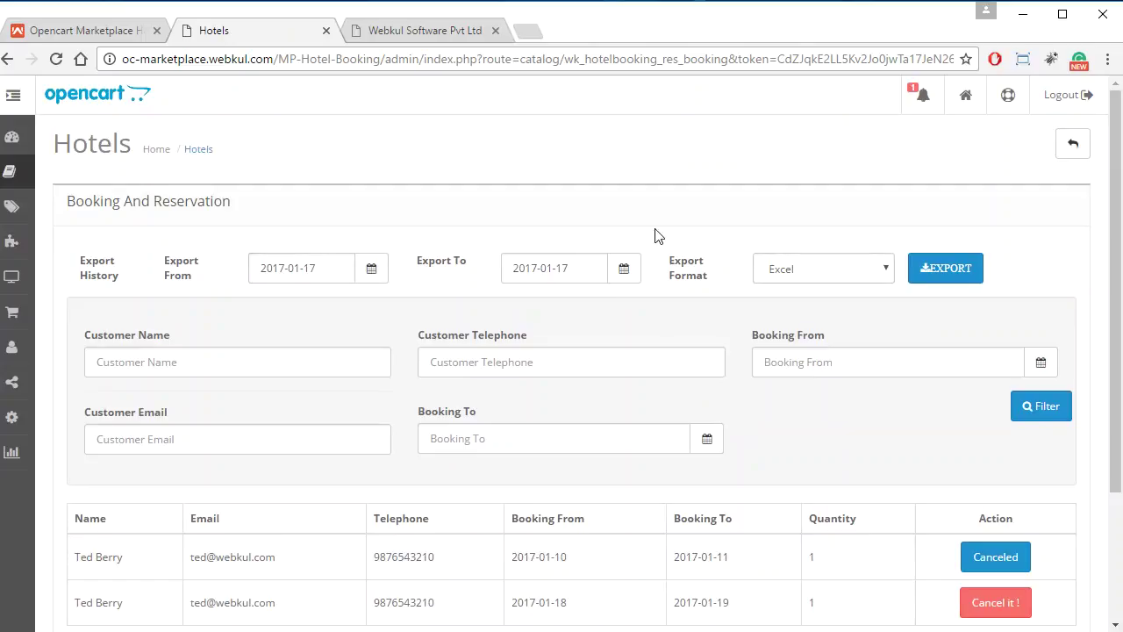
scroll(394, 383, "down", 2)
scroll(333, 301, "up", 2)
- Leave the export format on Excel, expand the side navigation and collapse Hotels
left_click(885, 270)
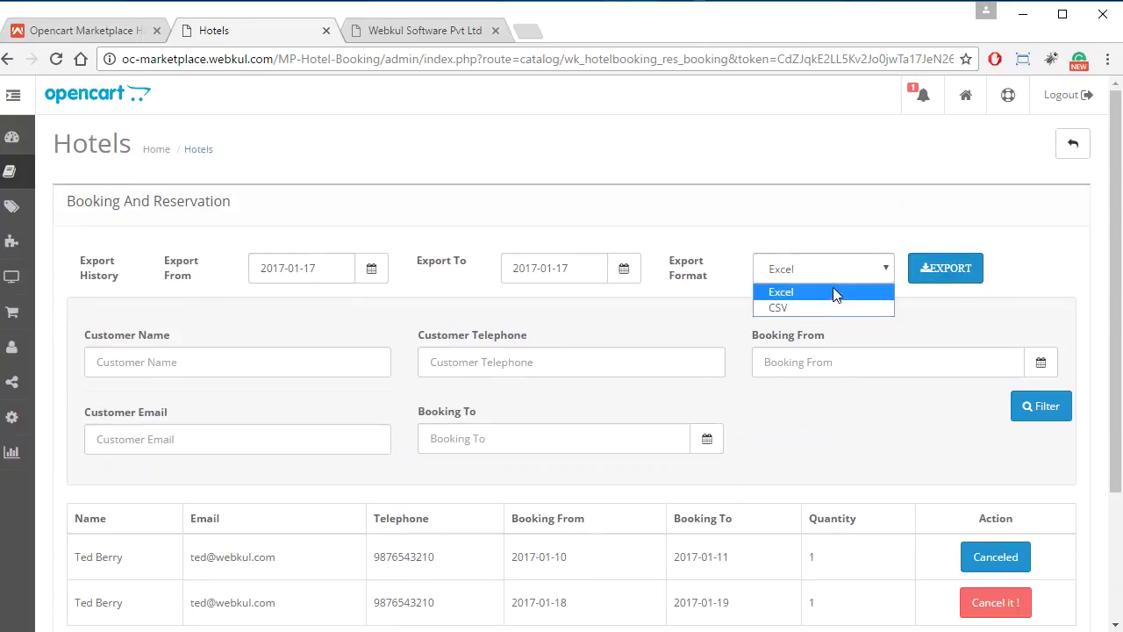
left_click(815, 225)
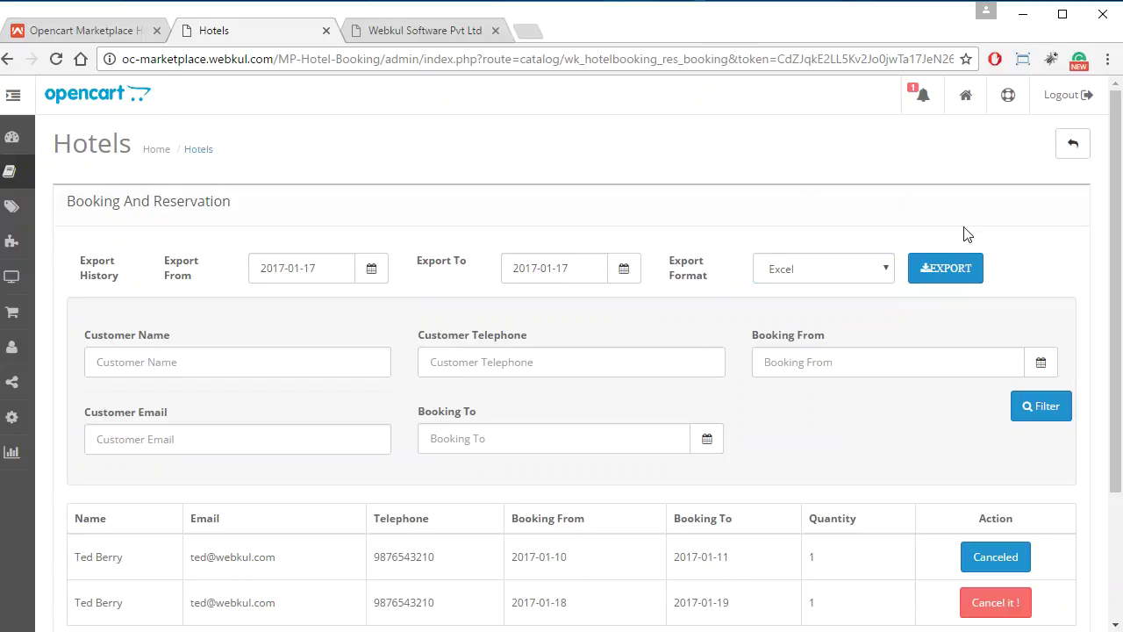
left_click(14, 95)
left_click(110, 314)
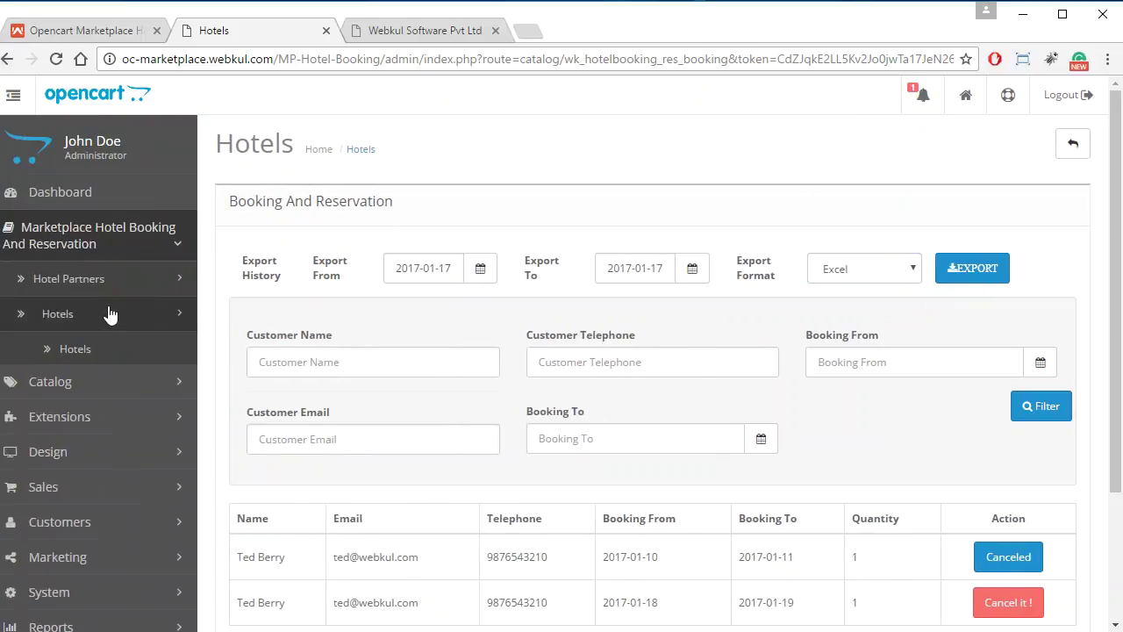